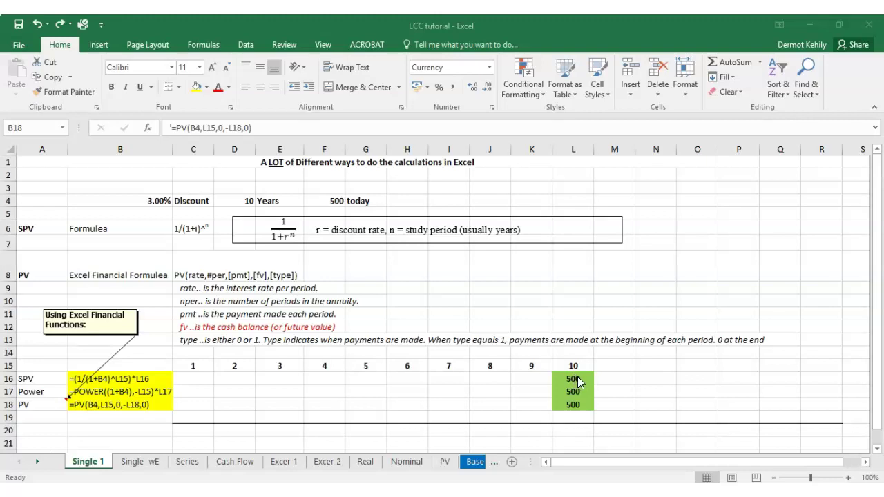
Step: Replace the SPV formula text in B16 with the working discount factor formula =(1/(1+B4)^L15)
click(572, 379)
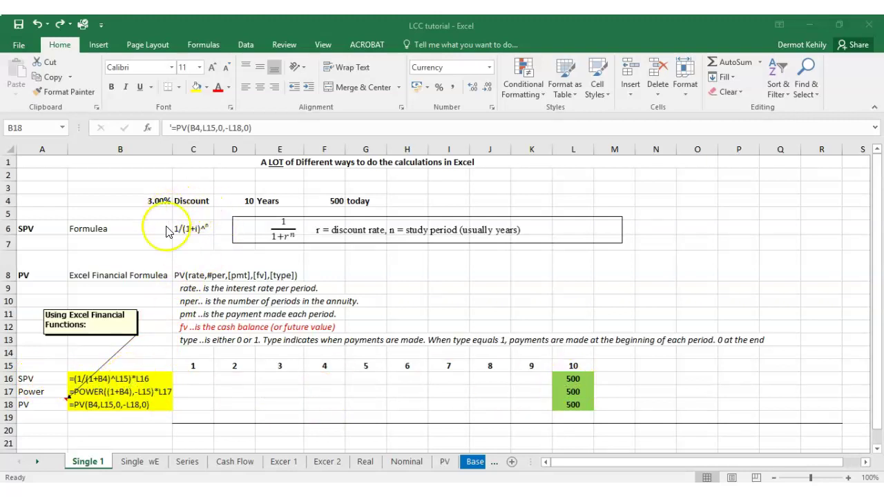
click(111, 378)
drag(268, 128, 173, 129)
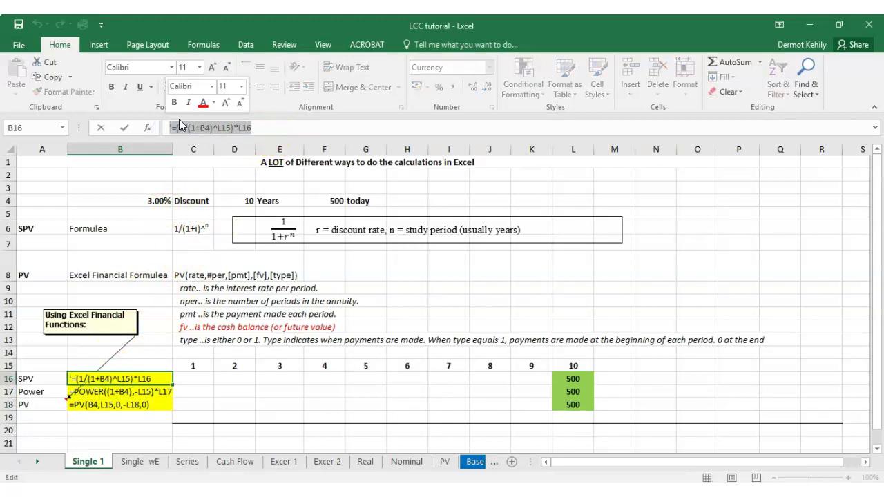
key(Delete)
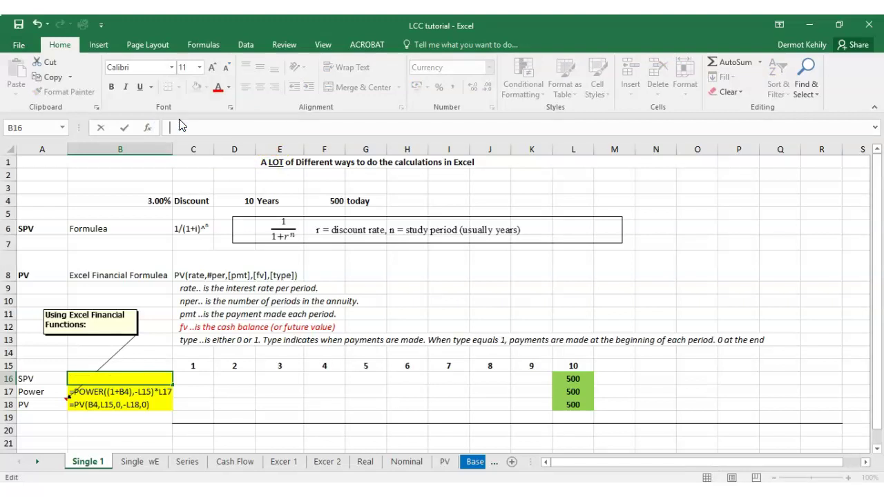
text(=1/(1+B4)
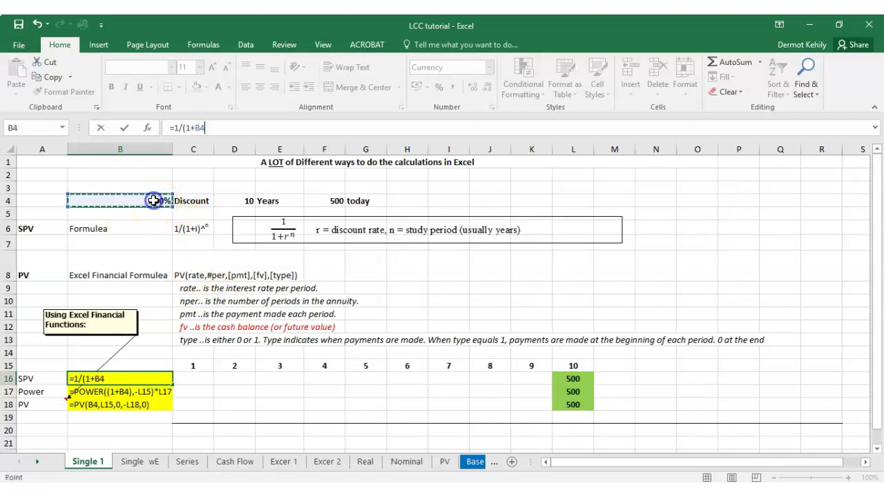
click(154, 201)
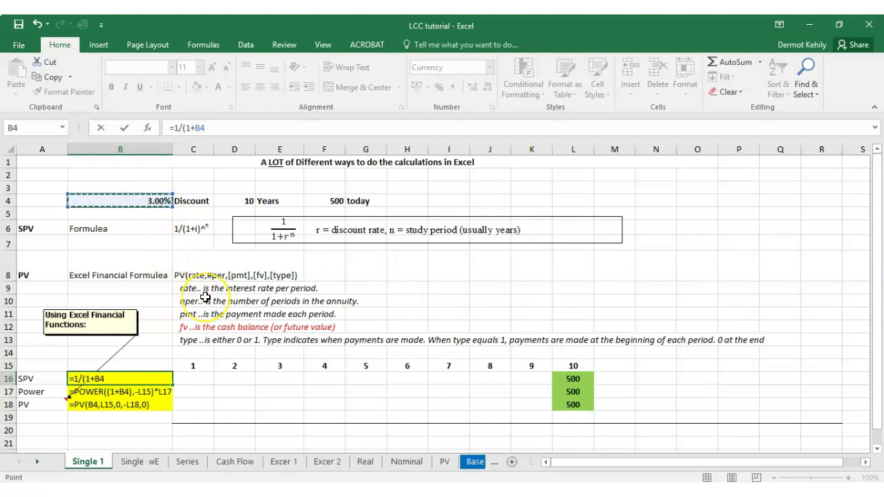
text()^)
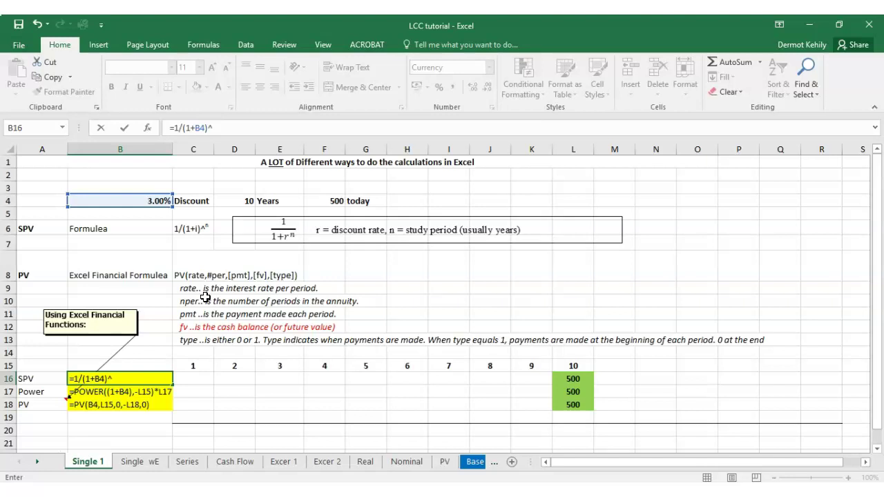
click(573, 366)
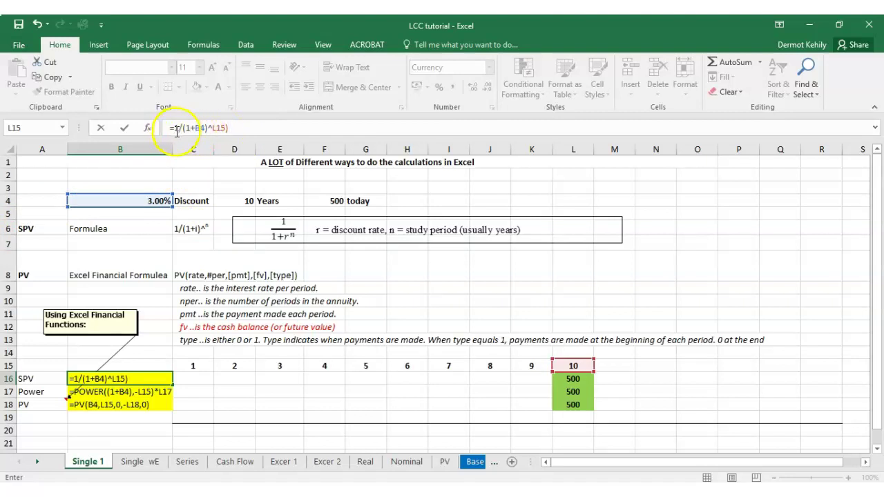
text(()
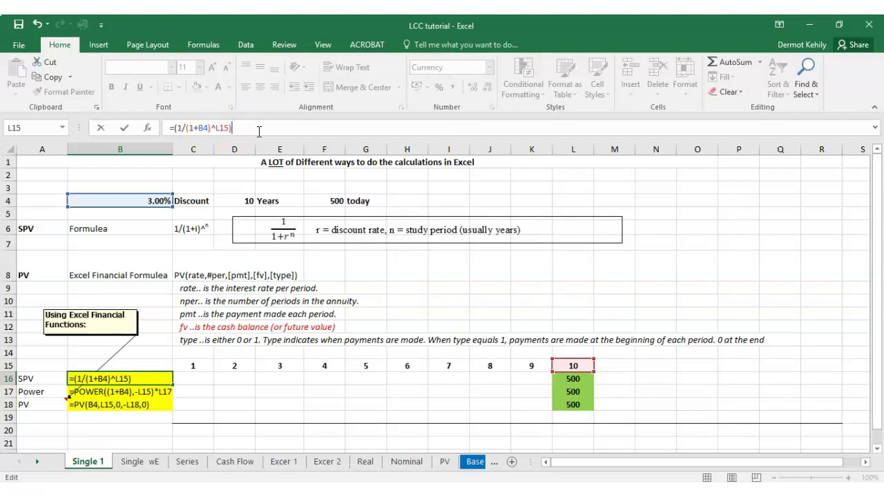
key(Return)
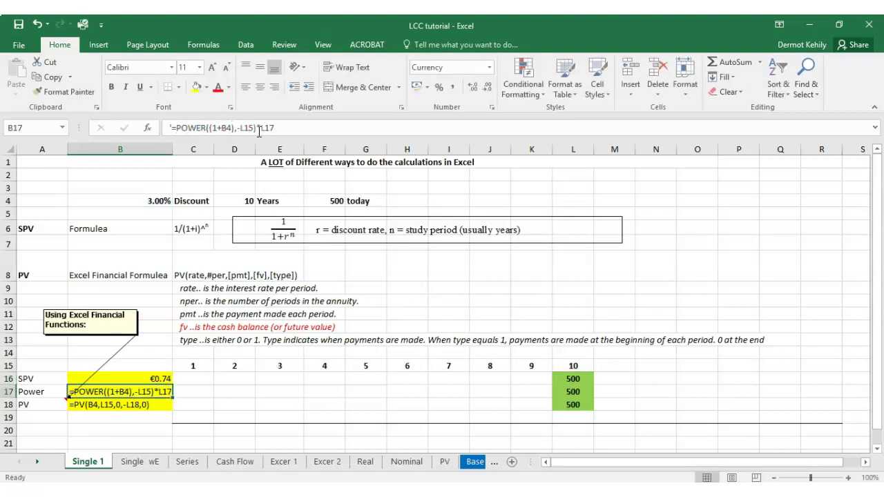
Step: Extend the SPV formula in B16 to multiply by the year-10 amount, making it =(1/(1+B4)^L15)*L16
click(158, 378)
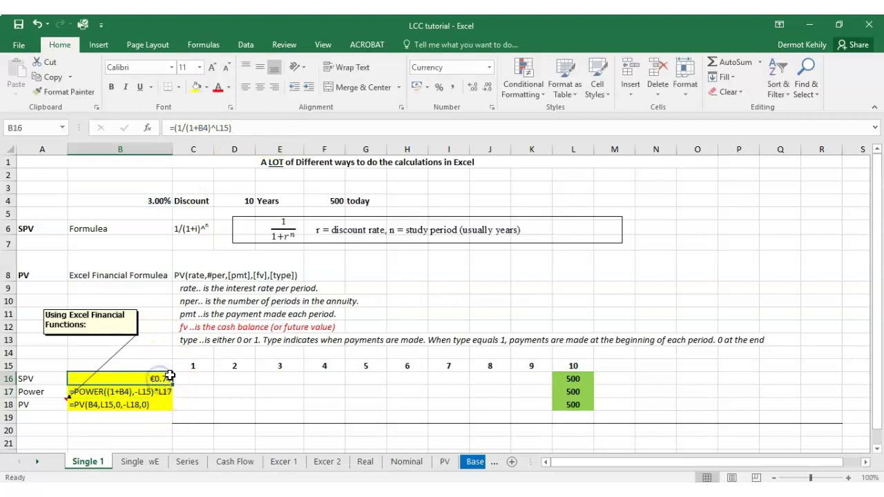
click(211, 129)
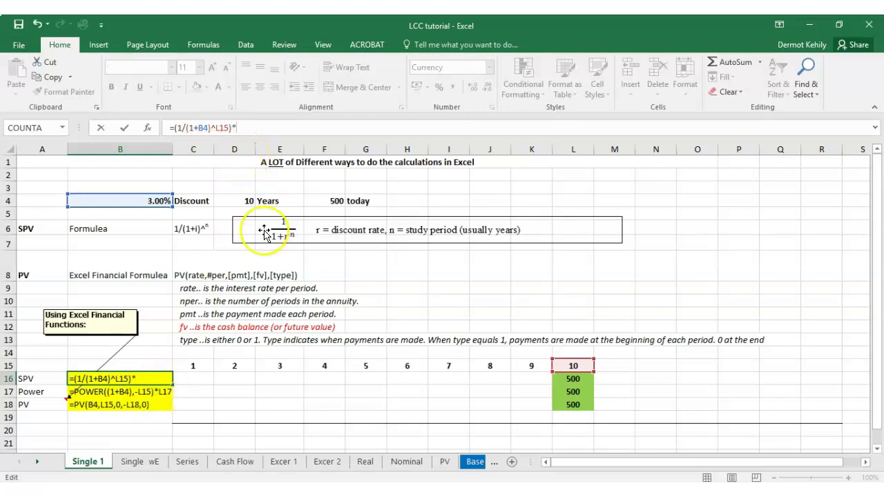
click(564, 379)
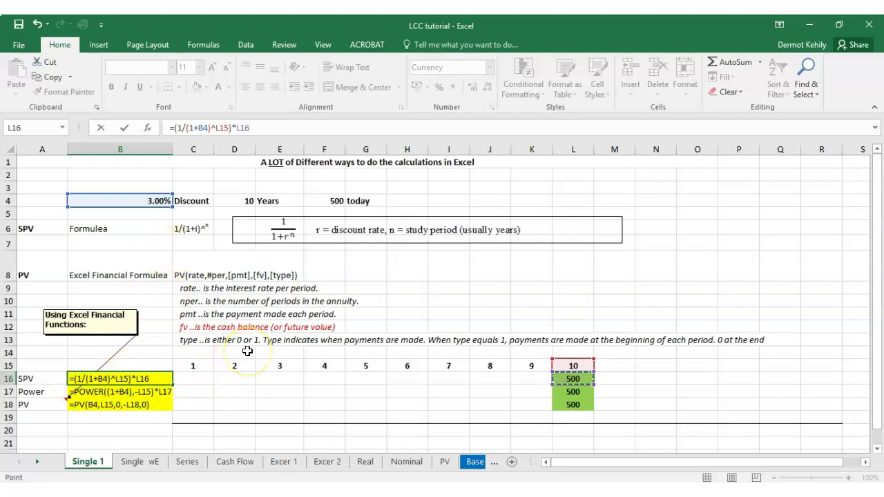
key(Return)
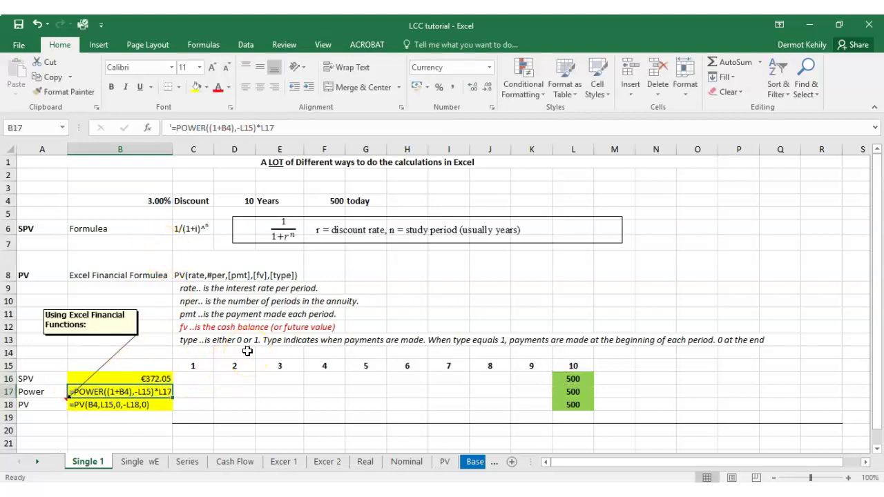
click(149, 379)
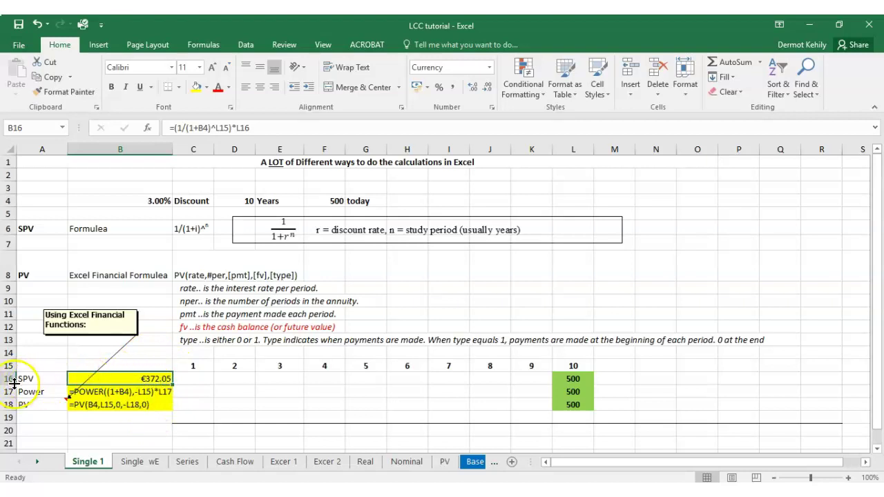
Step: Replace the Power formula text in B17 with the working formula =POWER(1+B4,-L15)*L17
click(142, 392)
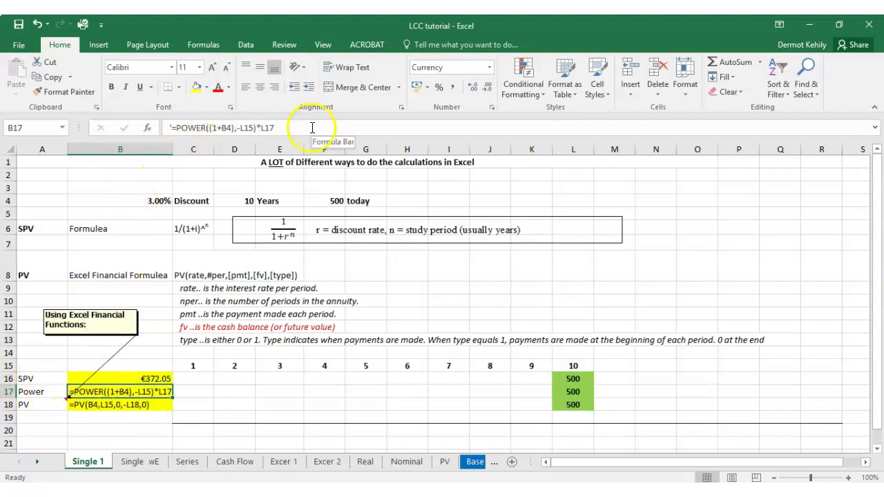
drag(279, 127, 163, 128)
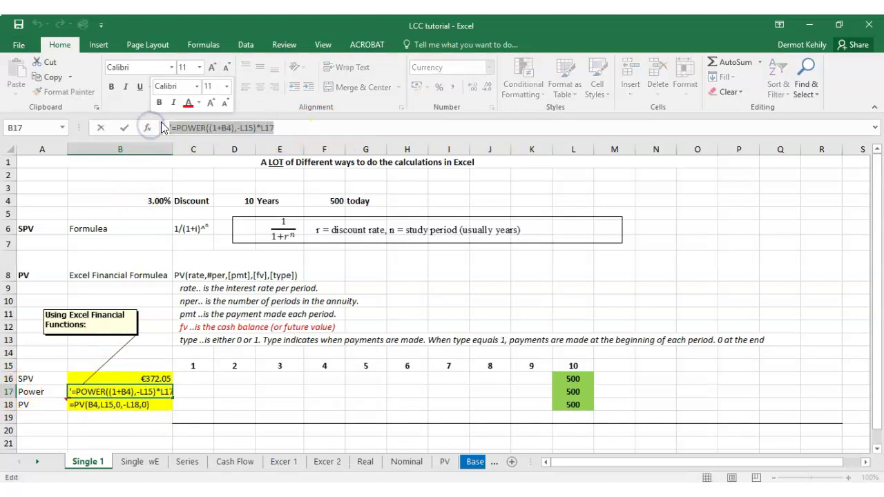
key(Delete)
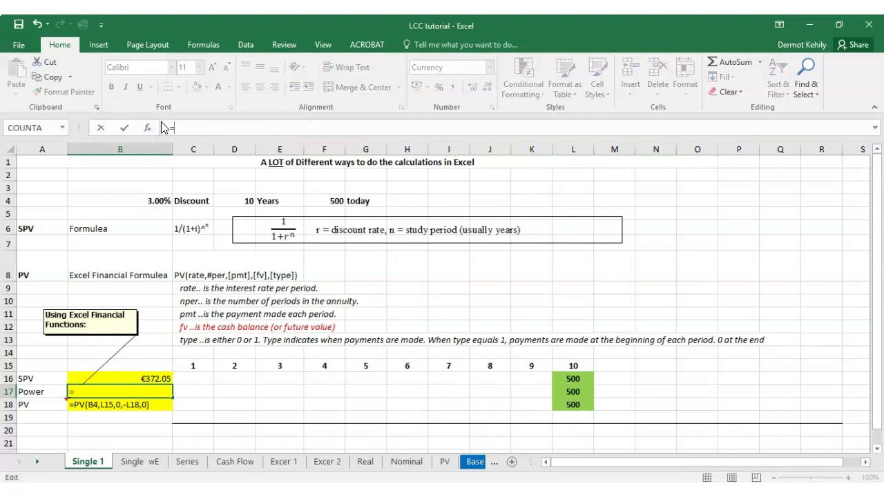
text(=power)
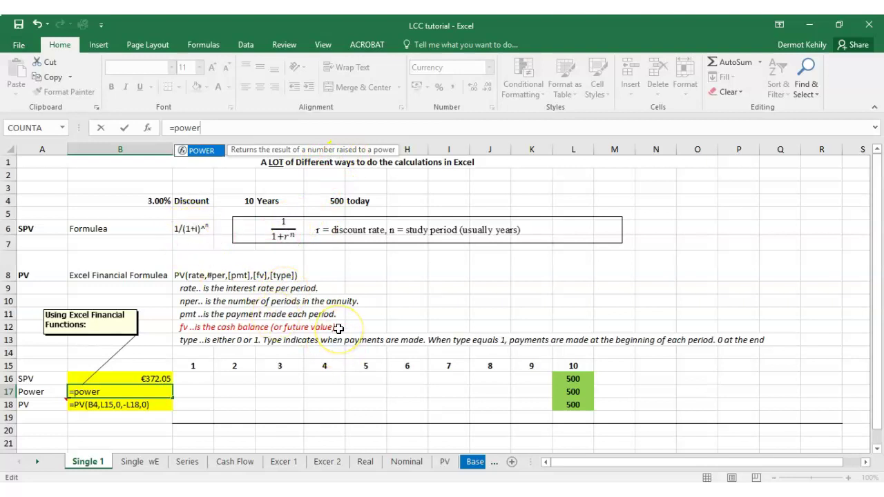
text((1+)
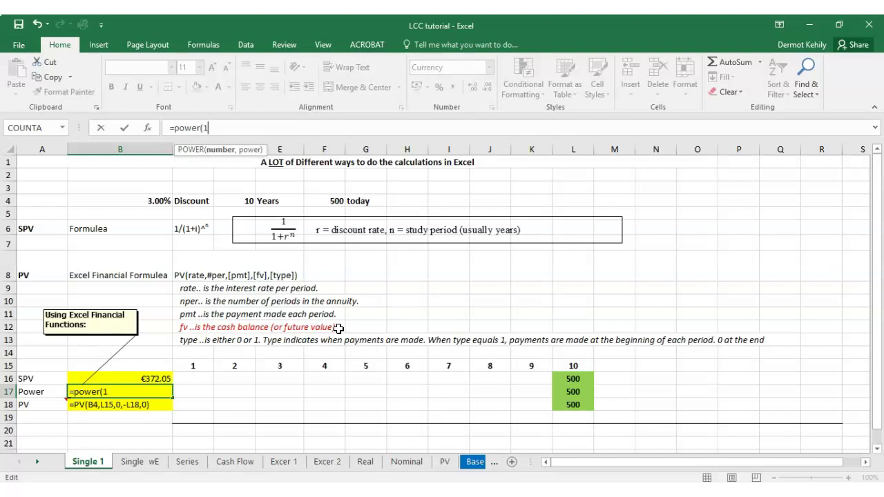
click(160, 202)
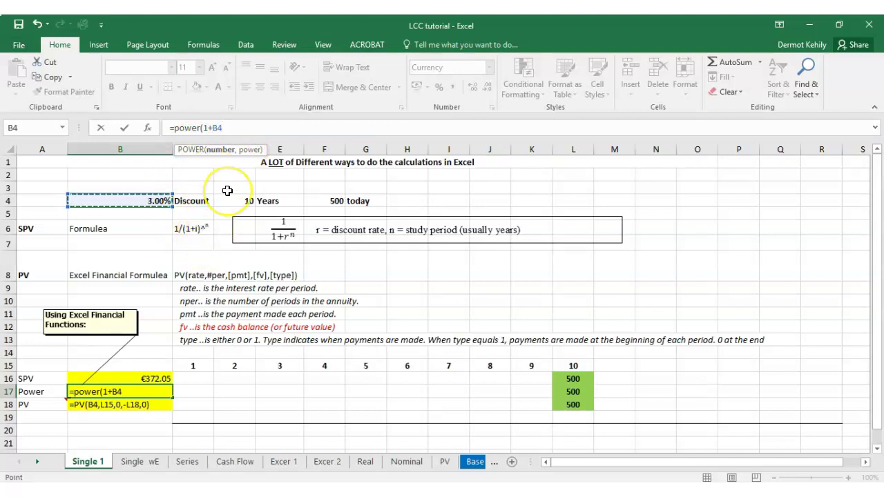
text(,)
click(577, 366)
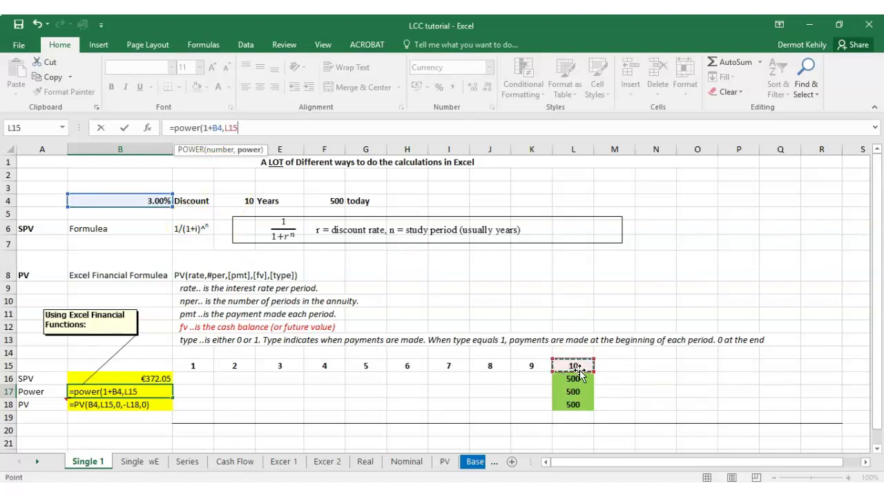
click(225, 128)
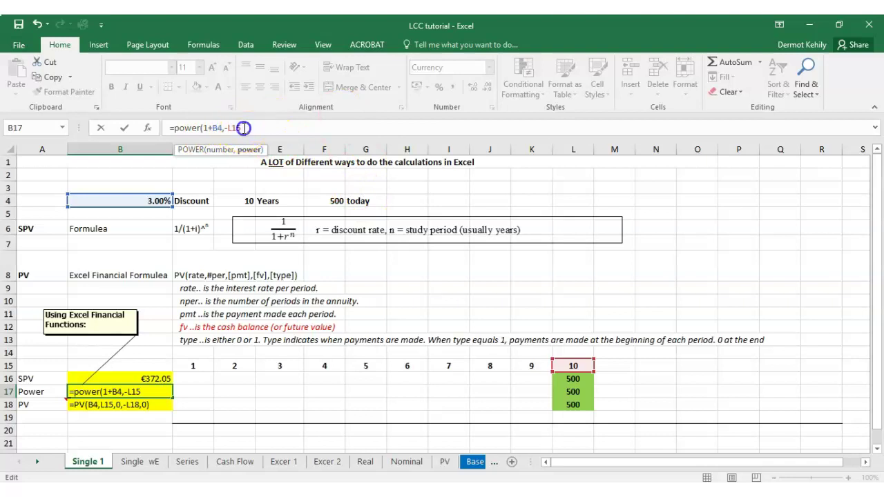
click(252, 129)
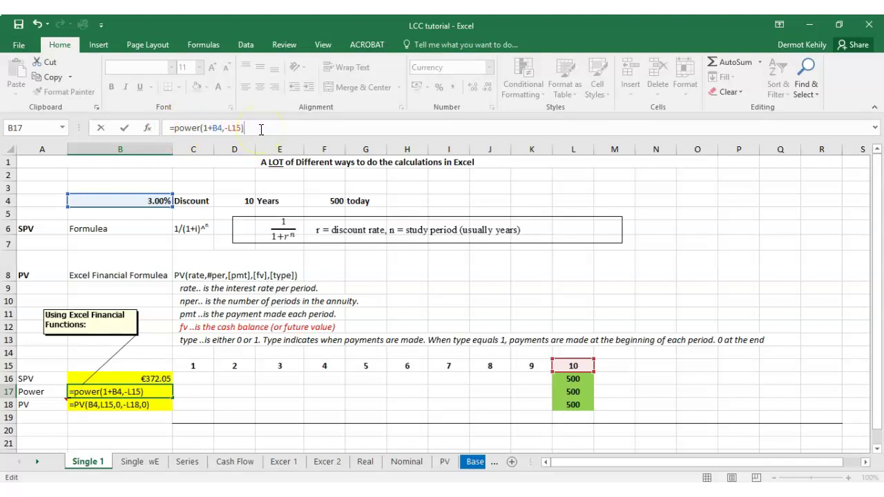
click(573, 390)
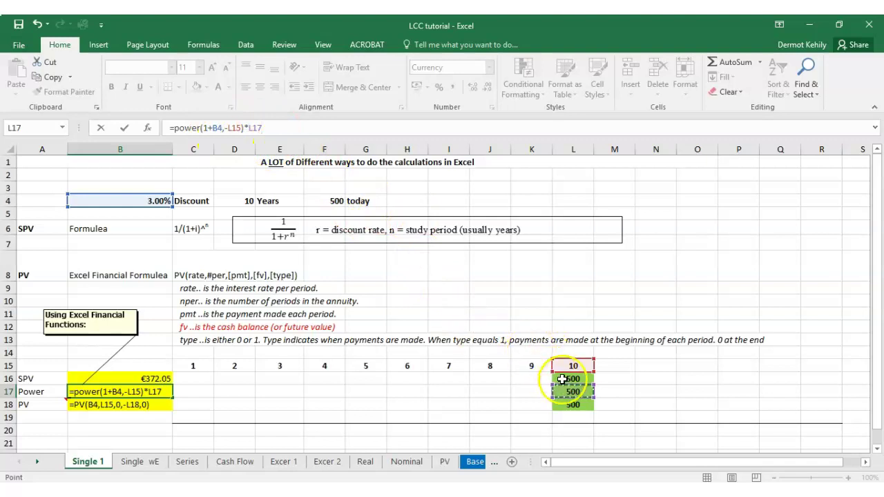
key(Return)
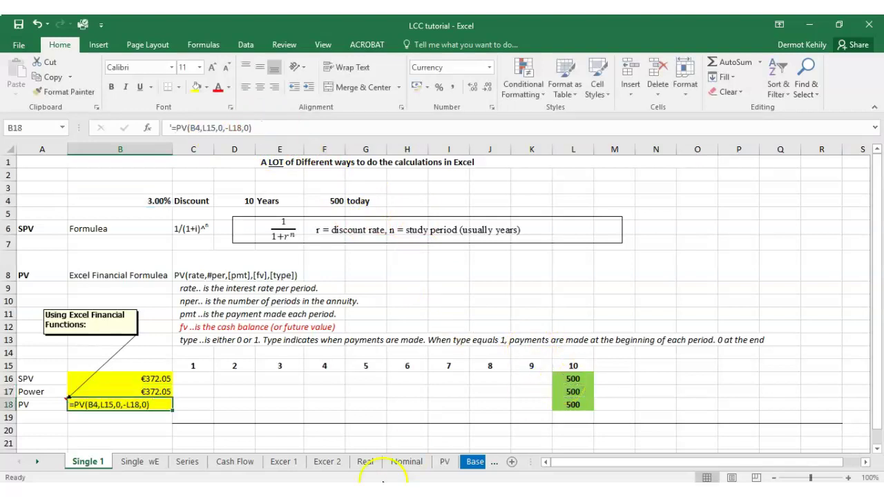
Step: Review which cells the POWER formula in B17 refers to, leaving the formula as it is
click(158, 392)
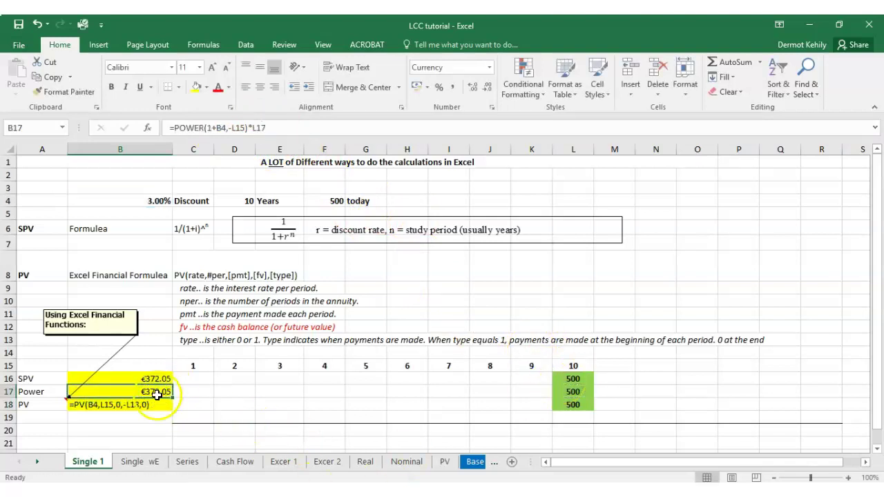
double_click(157, 392)
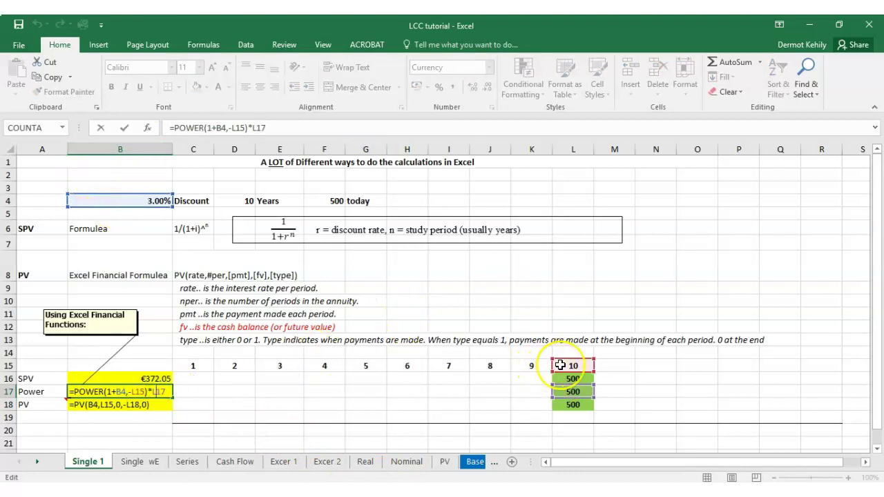
click(574, 391)
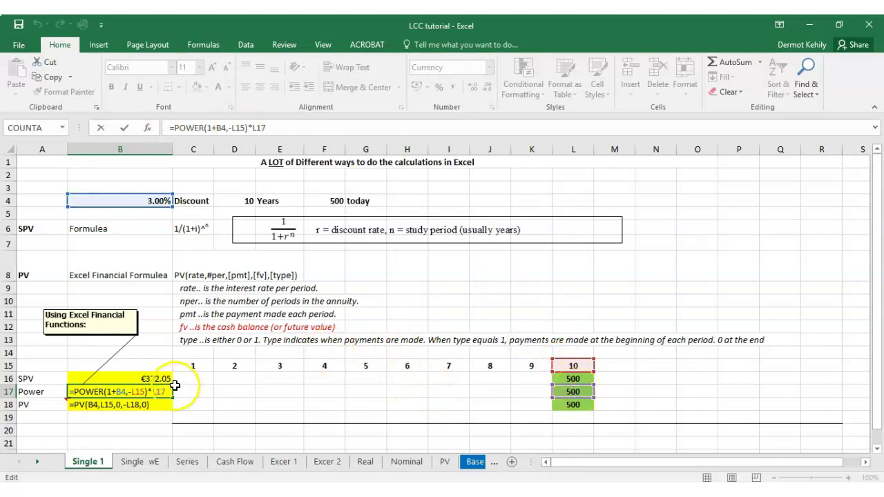
key(Return)
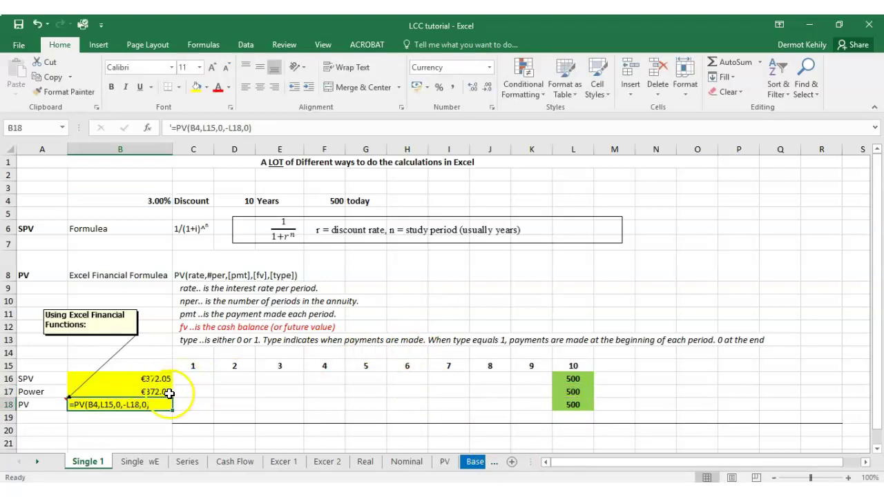
Step: Set the discount rate in B4 to 10% and check the SPV and Power results
click(158, 201)
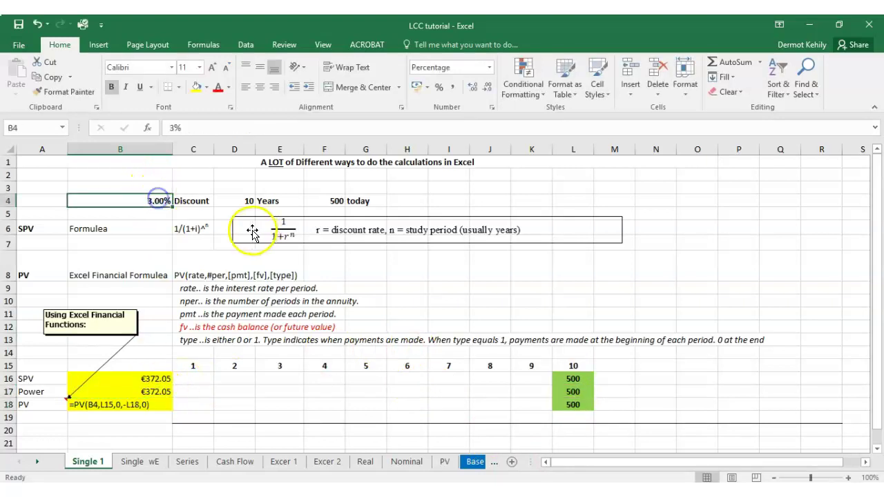
click(173, 127)
key(BackSpace)
text(10)
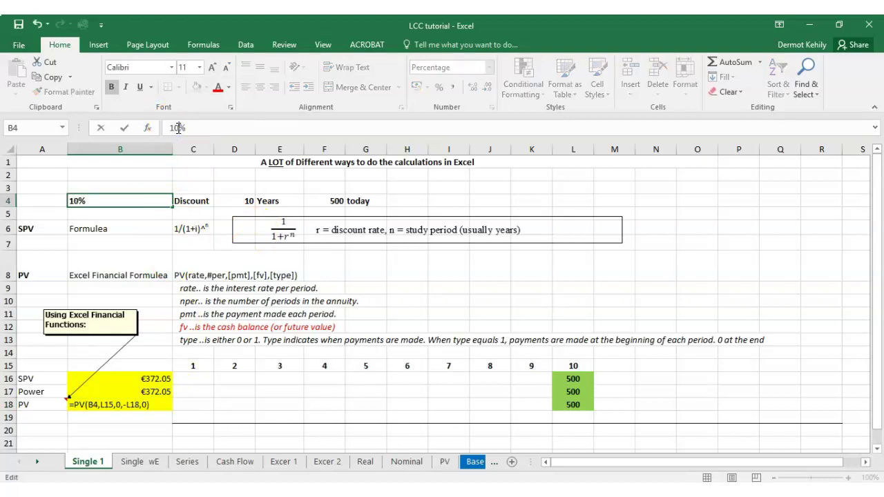
key(Return)
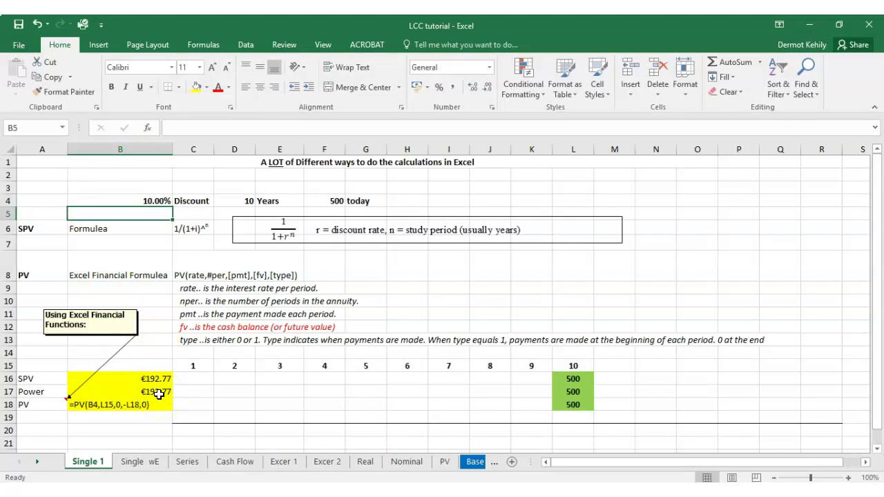
click(165, 201)
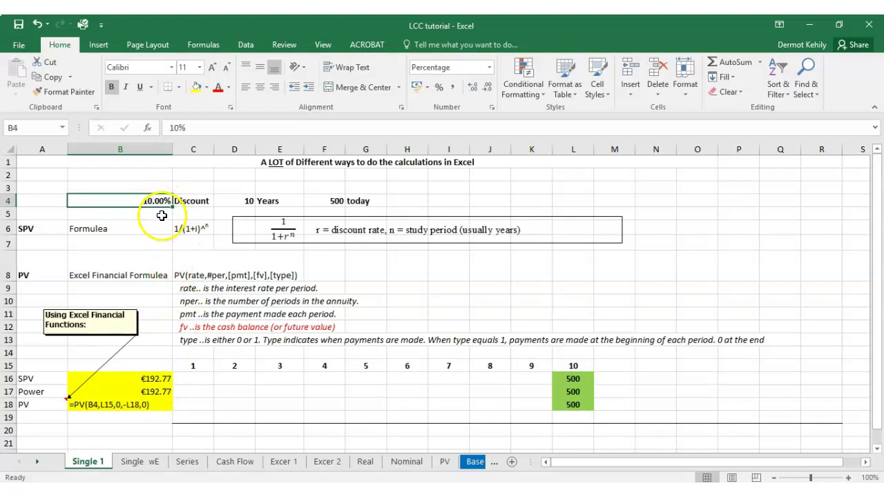
click(162, 381)
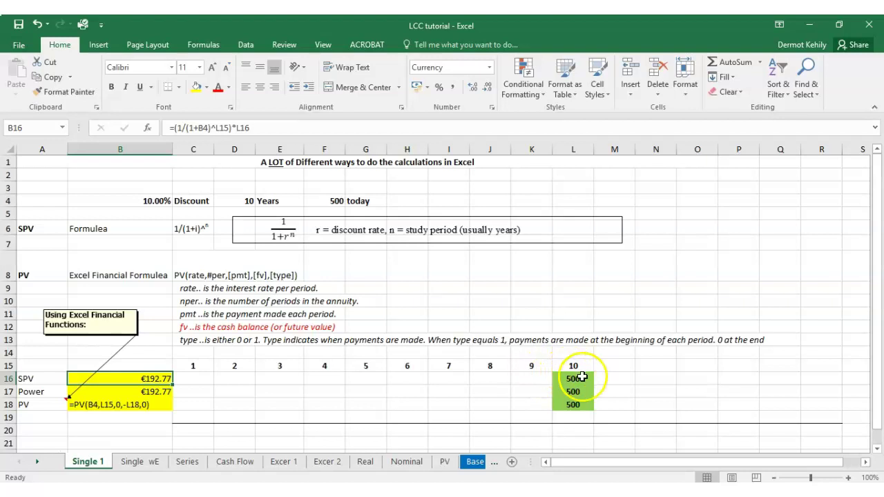
Step: Set the discount rate in B4 back to 3%
click(159, 201)
drag(182, 128, 166, 129)
text(3)
key(Return)
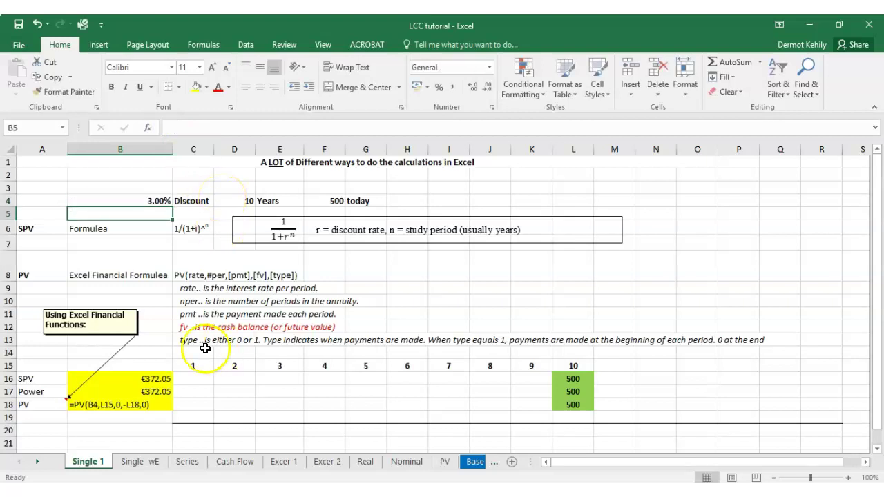
Step: Start a working PV formula in B18 with B4 as rate, L15 as number of periods and 0 as payment
click(137, 407)
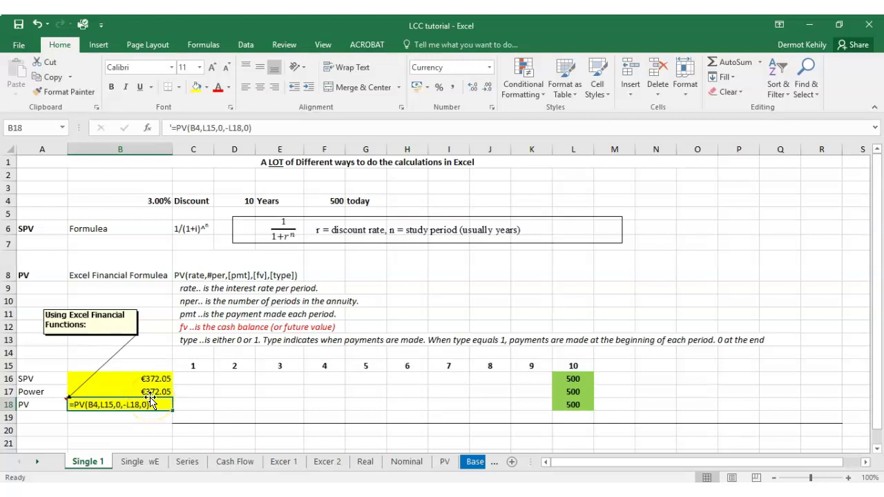
text(=)
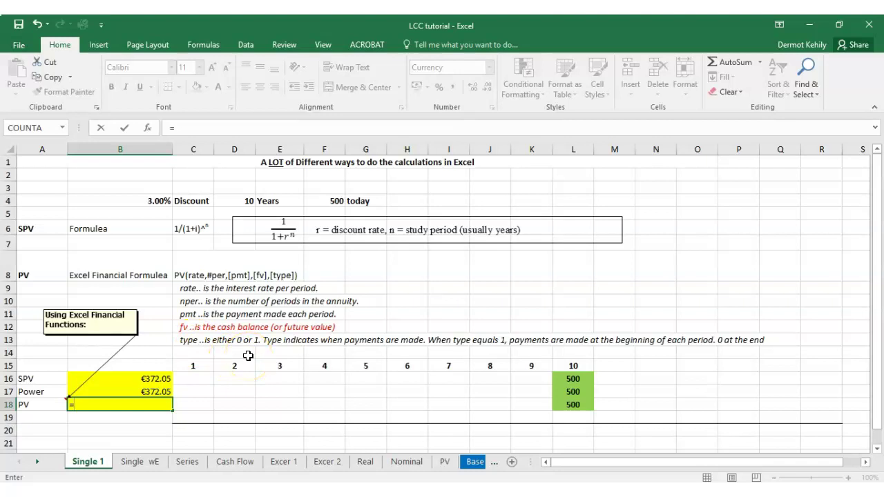
text(pv)
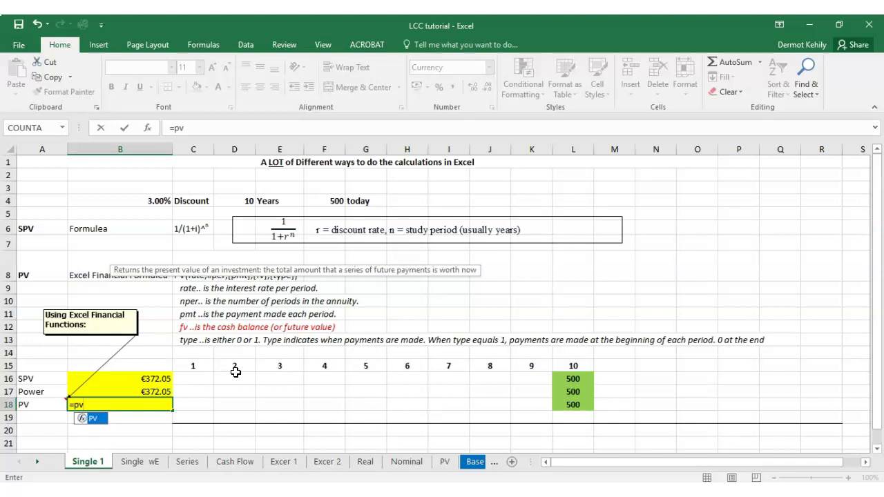
text(()
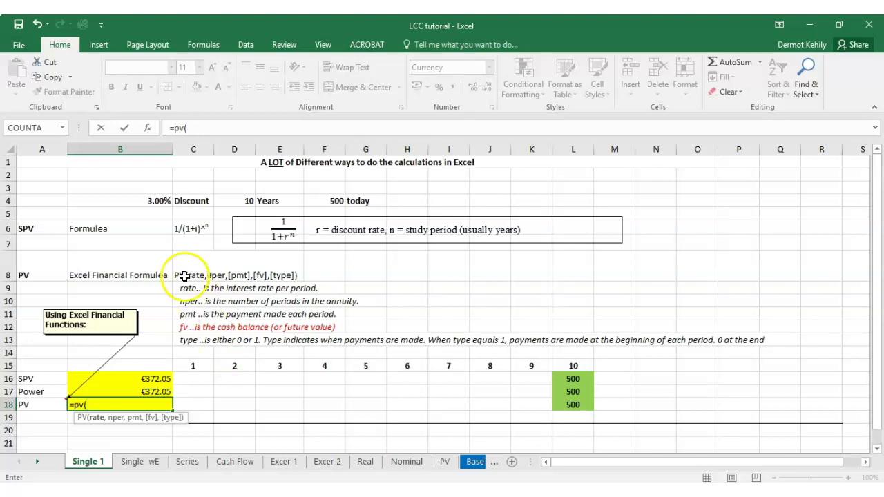
click(159, 200)
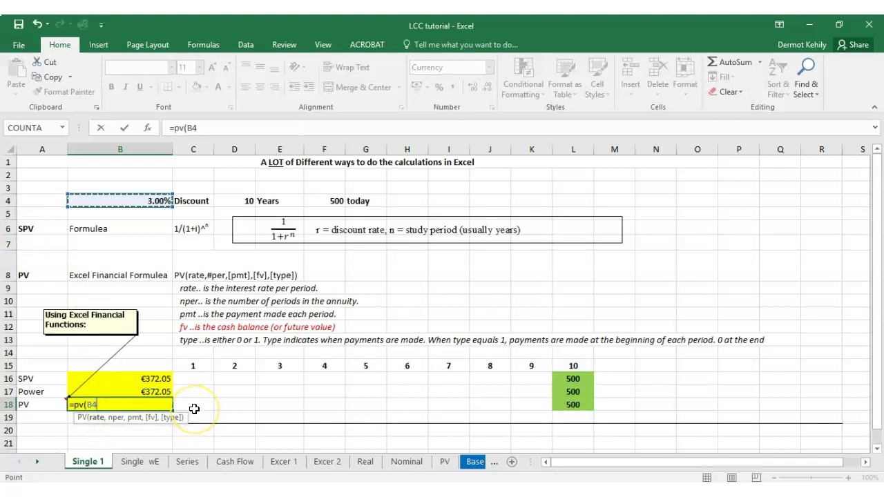
text(,)
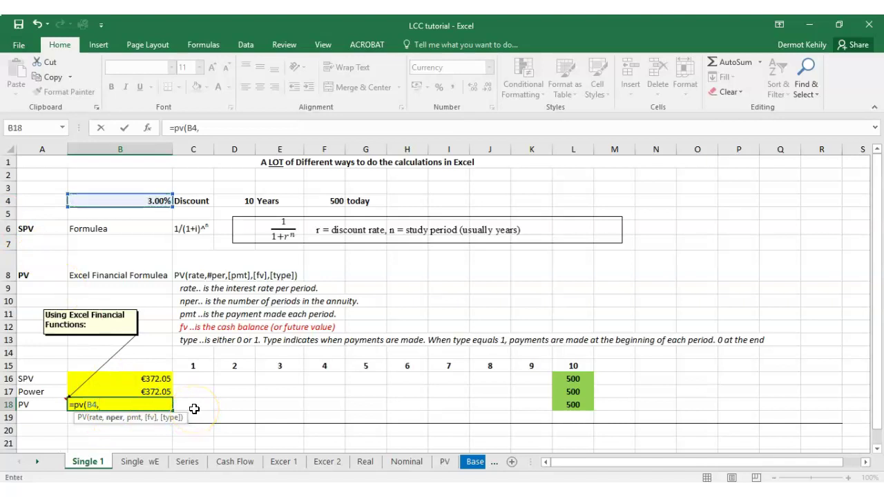
click(567, 366)
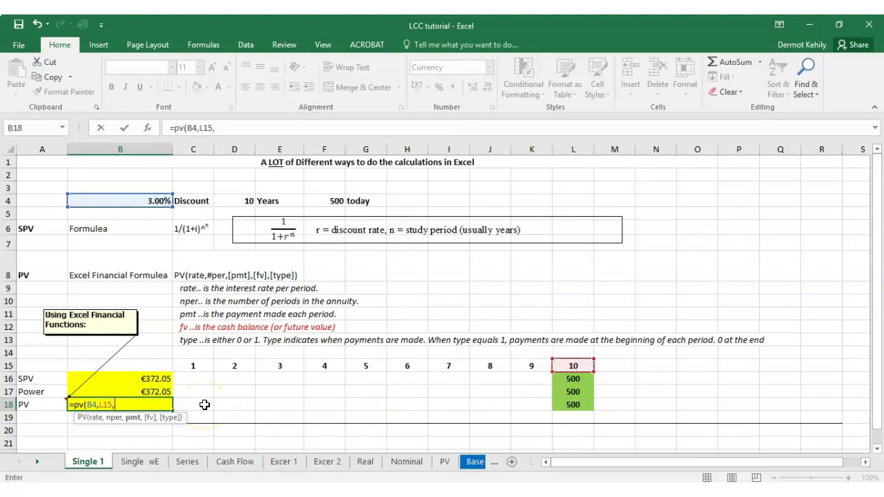
text(,)
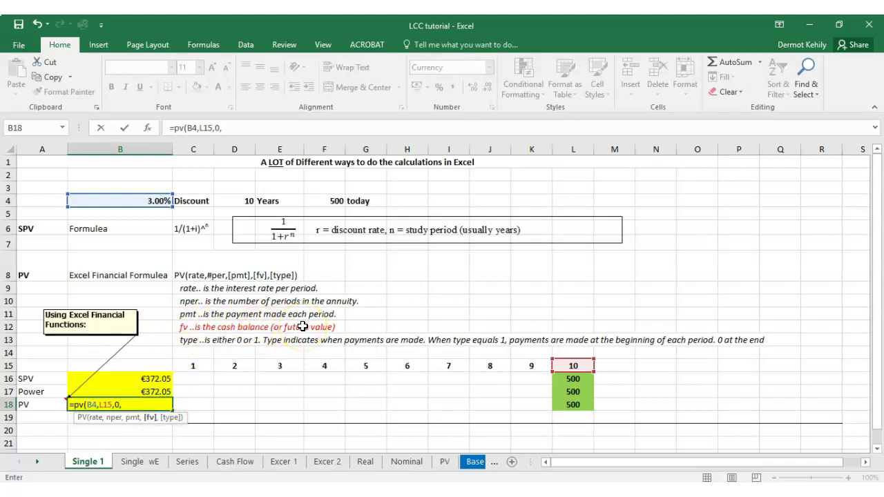
Step: Complete the B18 formula with future value -L17 and type 0, giving =PV(B4,L15,0,-L17,0)
click(583, 392)
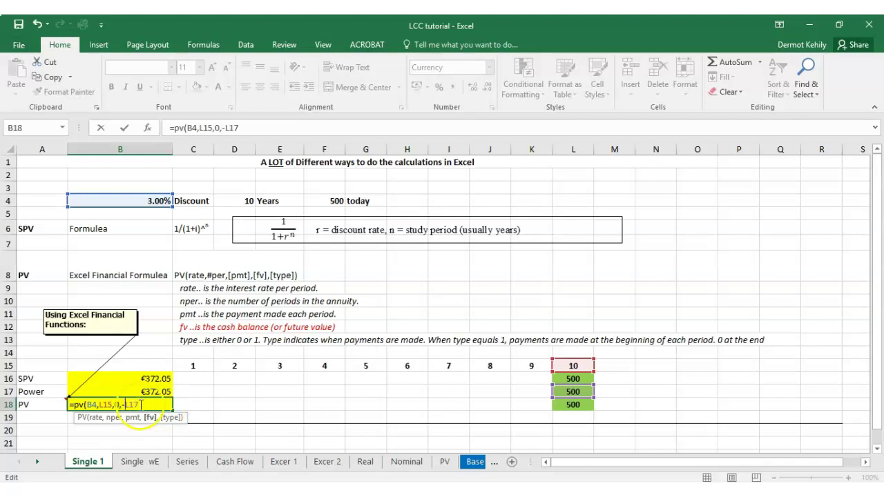
click(140, 404)
text(,)
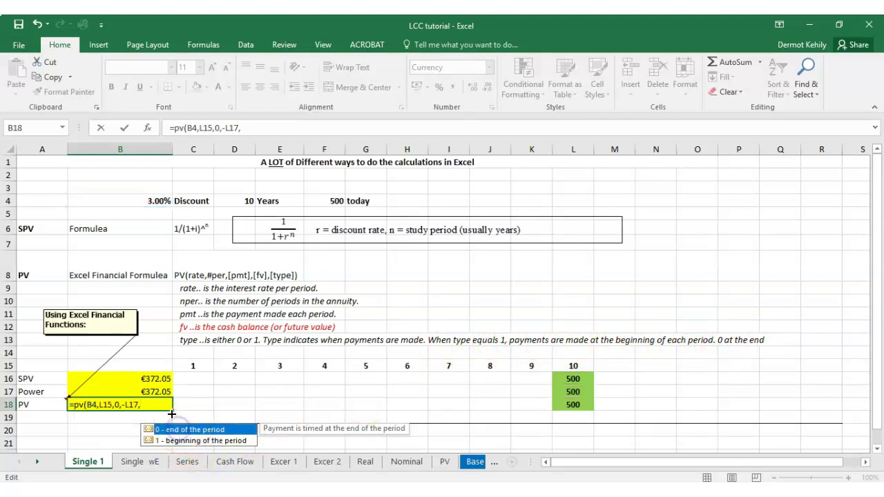
click(151, 406)
text(0)
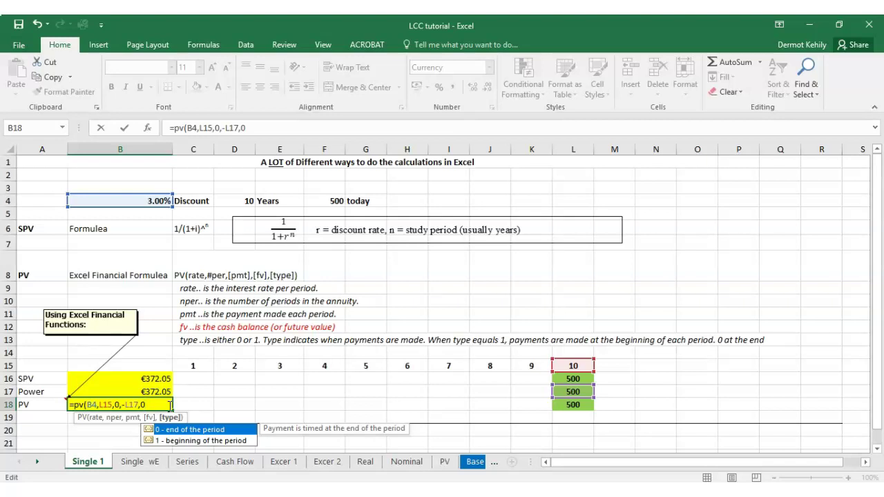
text())
click(96, 405)
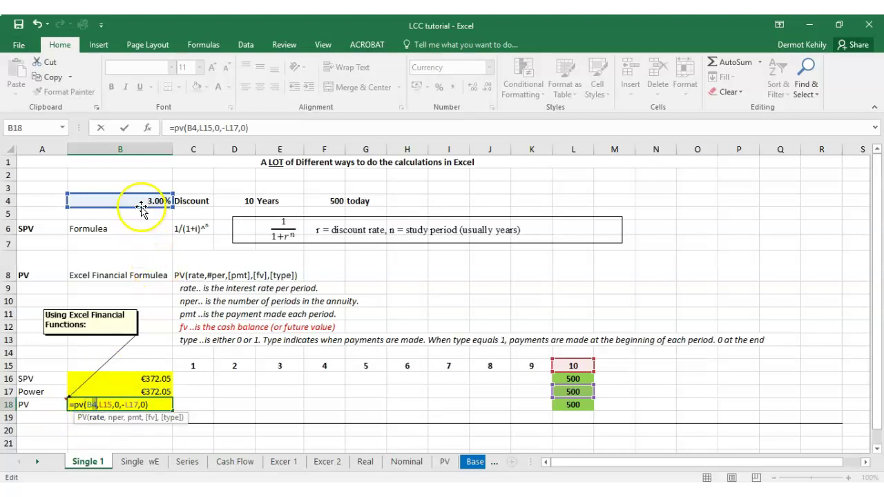
click(591, 398)
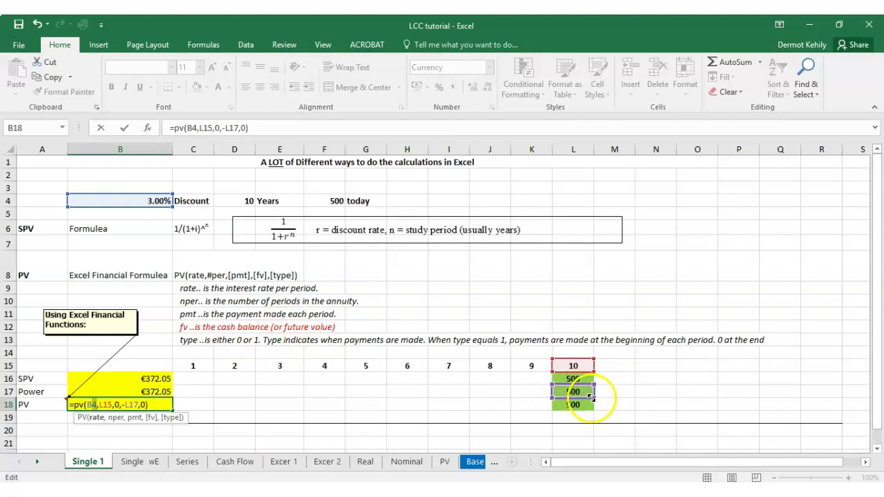
key(Return)
click(160, 408)
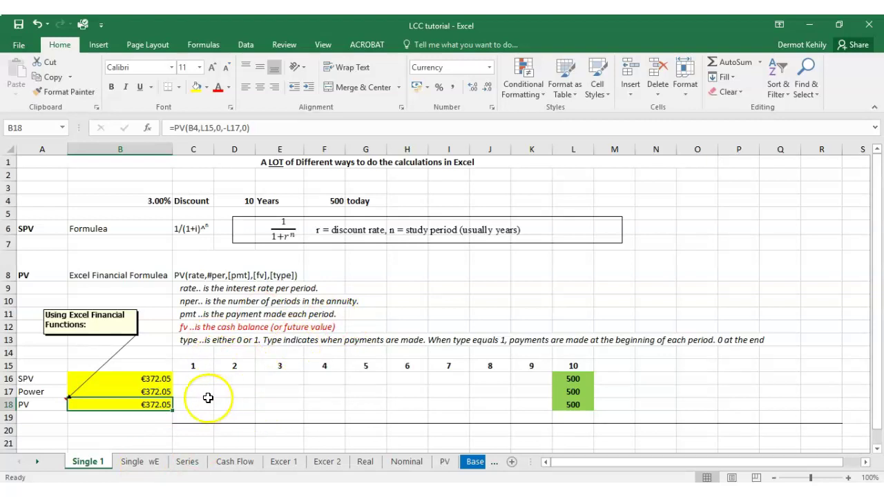
Step: Open the Single wE sheet and review the discount and escalation rates in row 3 and the two-stage process area
key(ctrl+Page_Down)
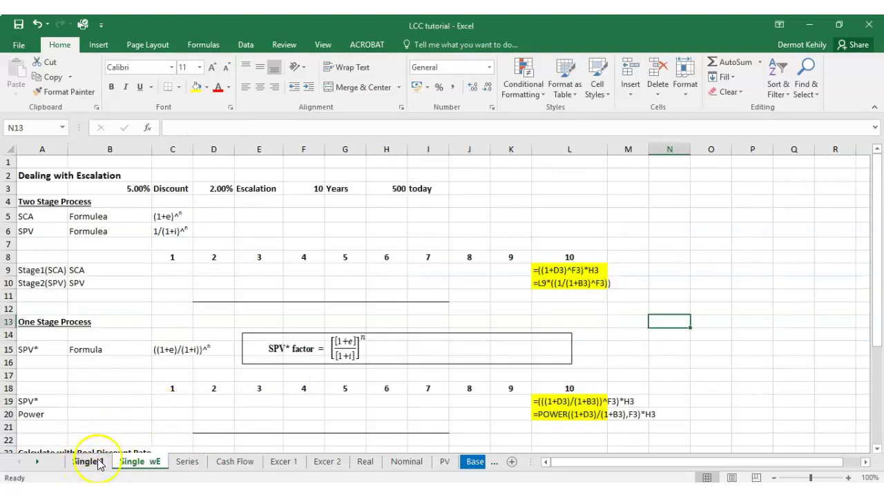
click(89, 462)
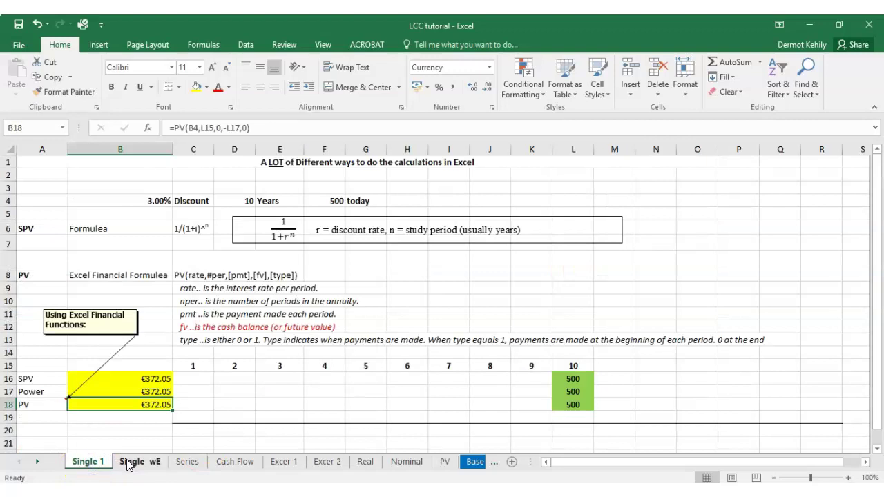
click(131, 462)
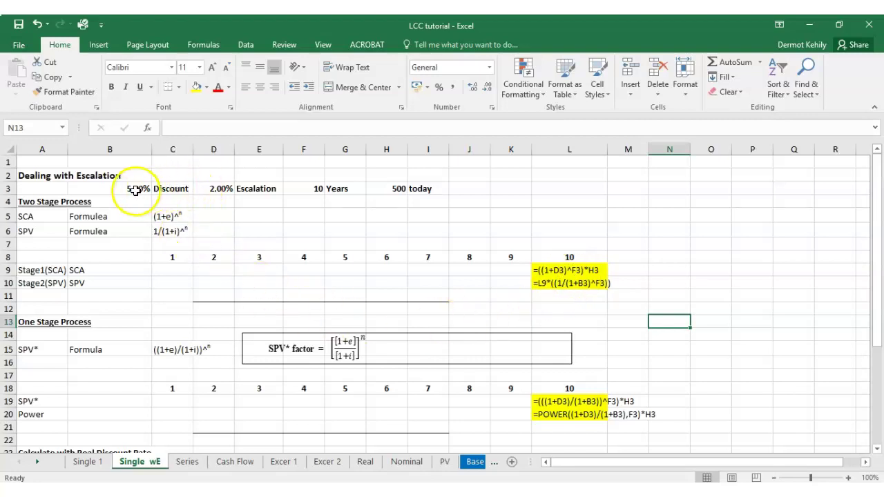
drag(136, 191, 208, 189)
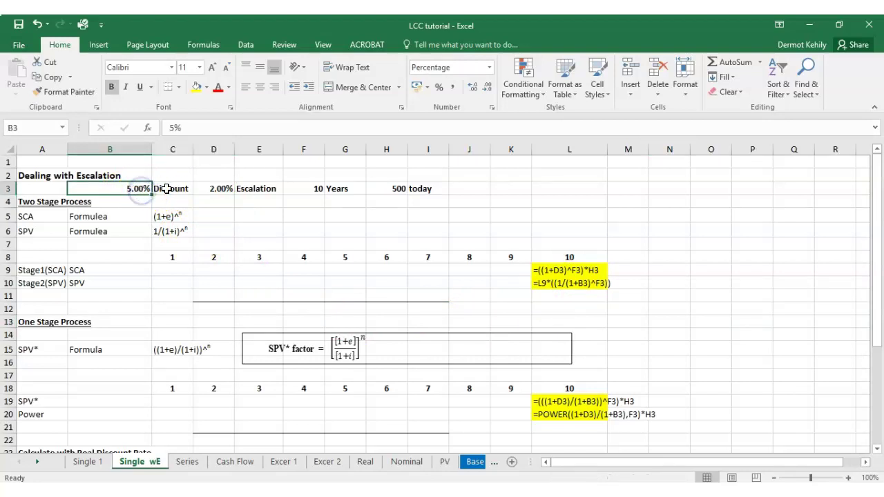
click(234, 192)
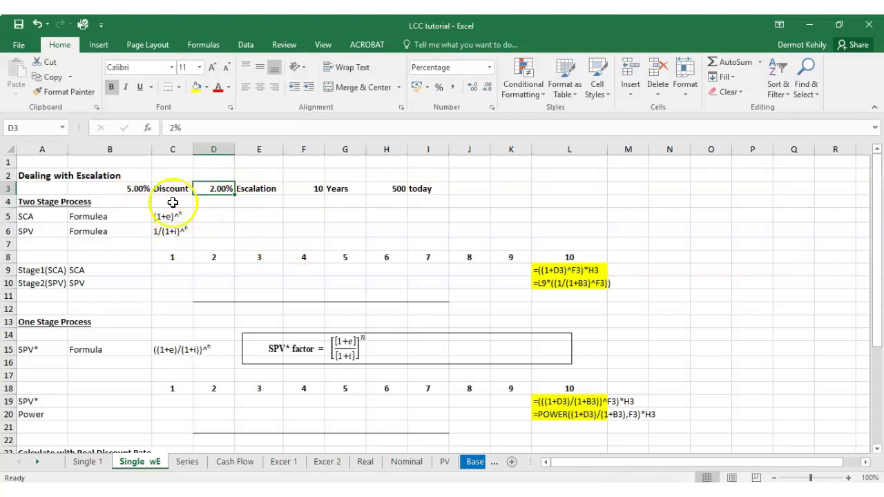
click(210, 269)
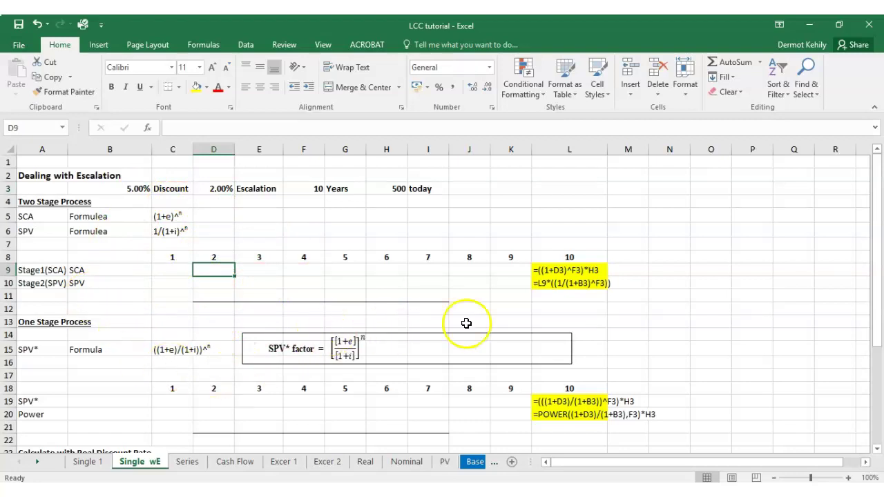
click(564, 306)
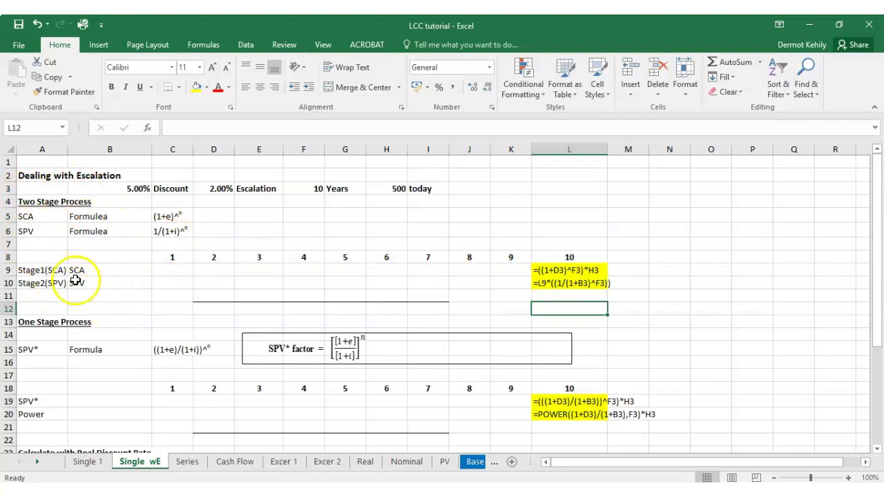
Step: Replace the Stage1 (SCA) formula text in L9 with the working formula =((1+D3)^F3)*H3
click(585, 271)
key(Delete)
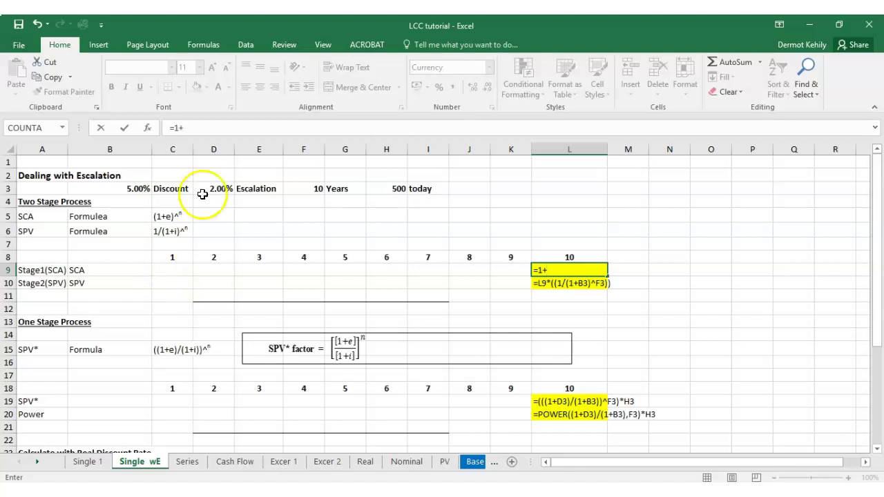
click(222, 186)
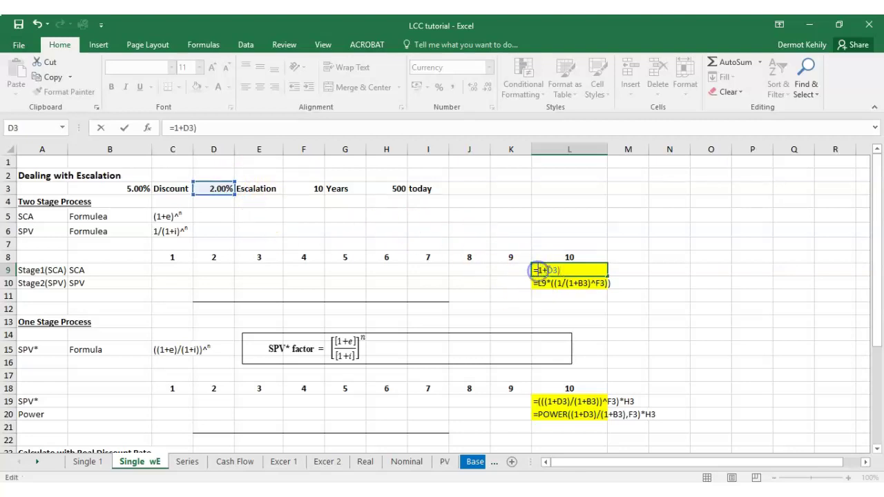
click(571, 268)
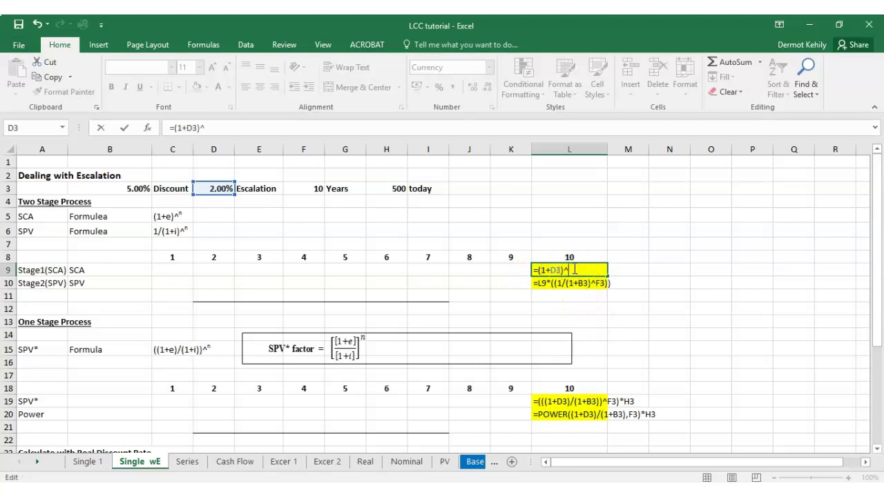
click(317, 189)
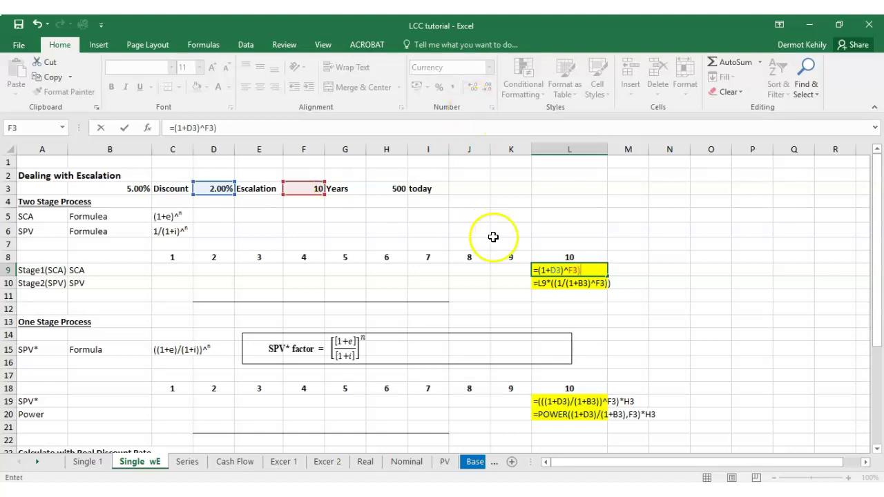
click(538, 270)
text(()
click(589, 271)
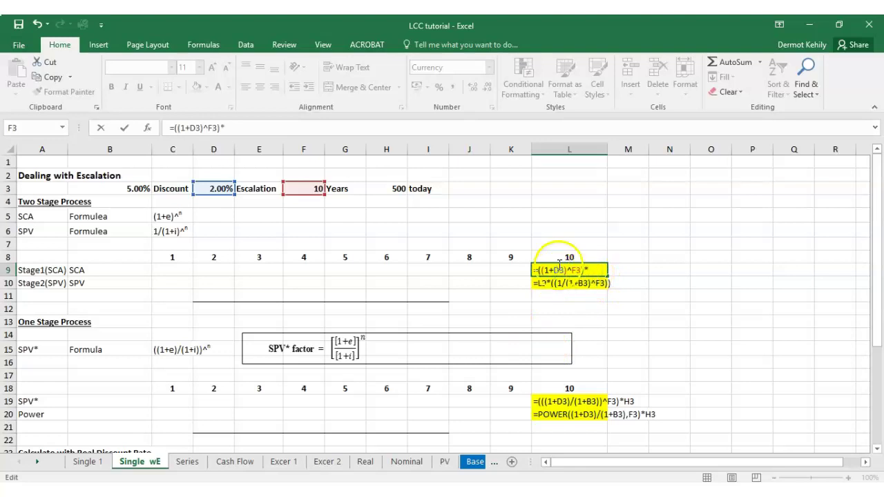
click(398, 188)
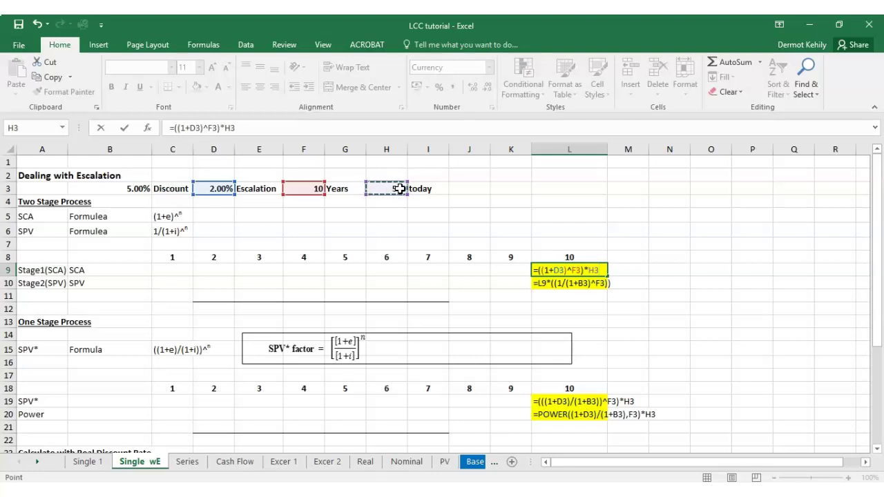
key(Return)
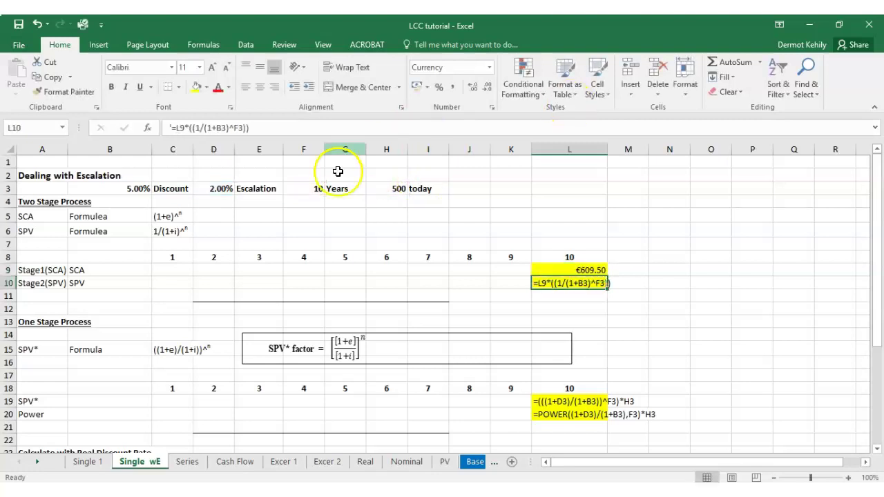
Step: Test the Stage1 (SCA) result in L9 with an escalation rate of 5% in D3 and undo the change
click(223, 186)
click(587, 274)
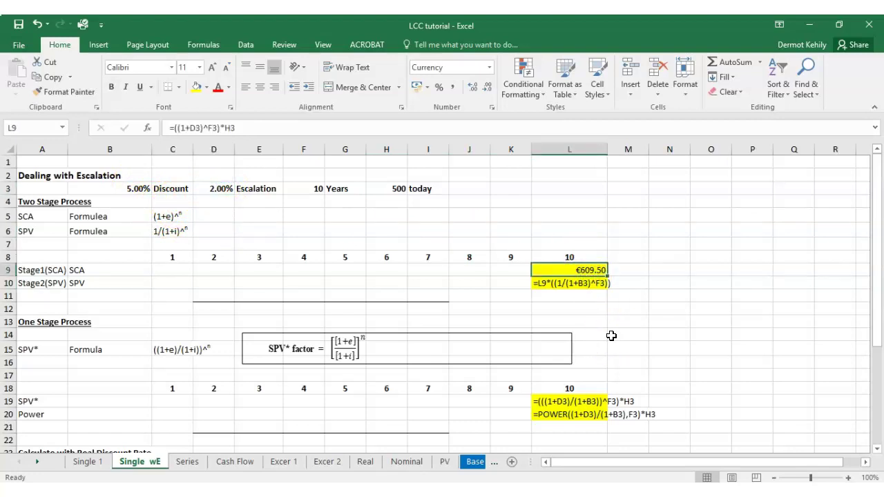
click(214, 188)
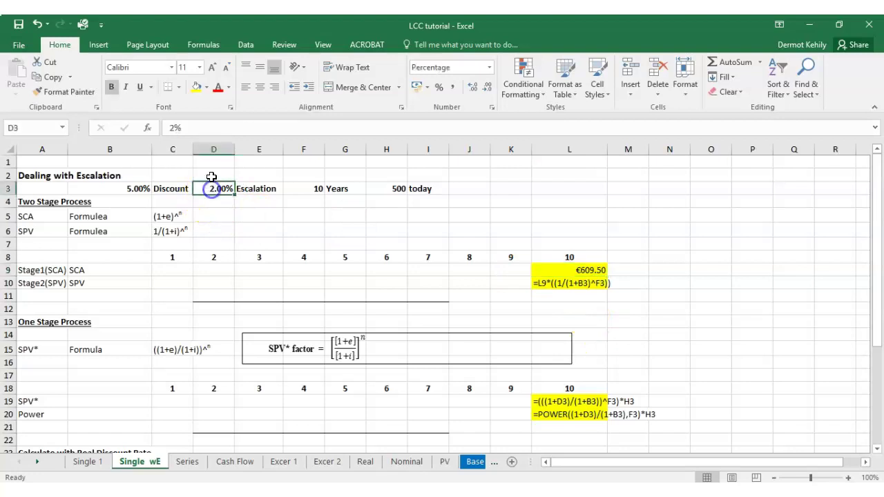
double_click(173, 129)
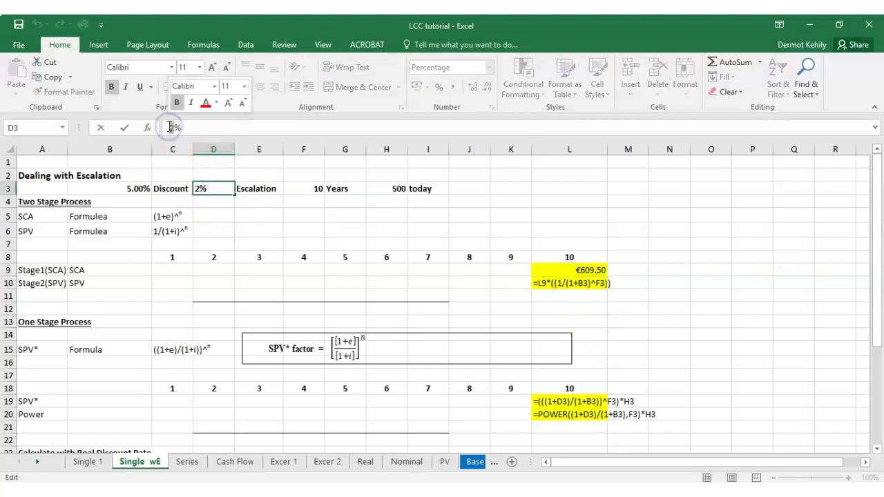
text(5)
key(Return)
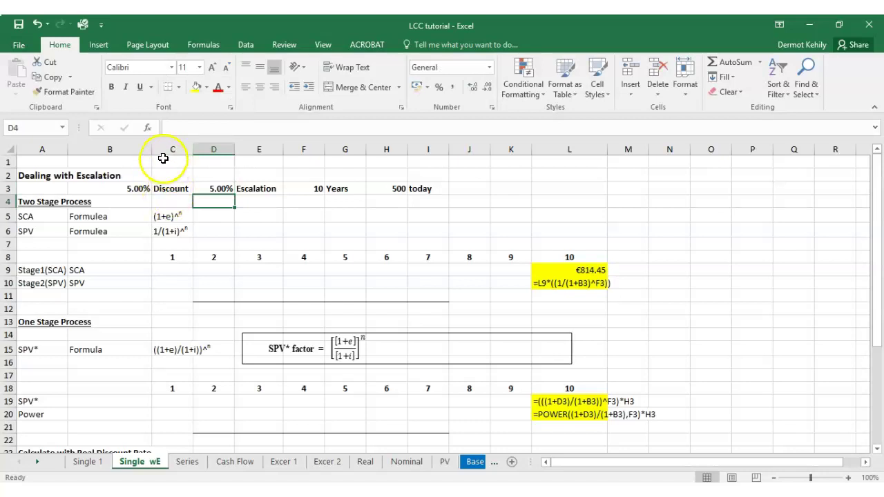
click(38, 25)
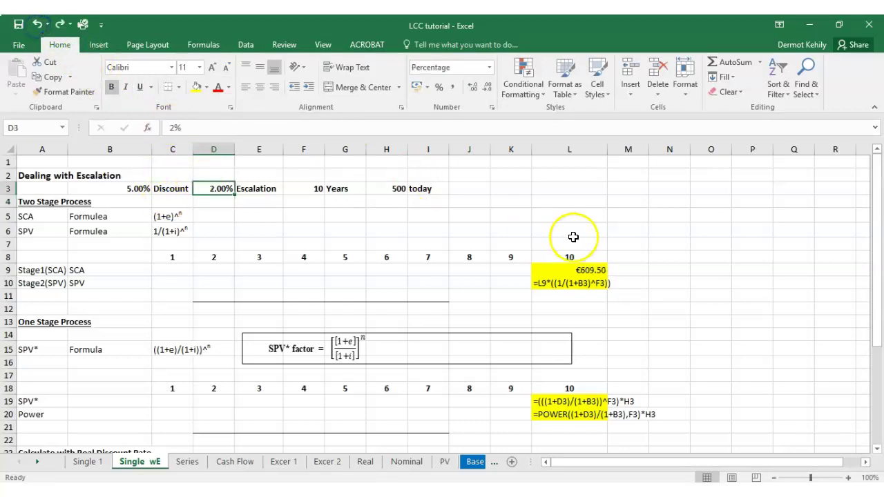
Step: Check the Stage2 (SPV) formula text in L10 and return to the Single 1 sheet to view its present value calculations
click(630, 294)
click(588, 280)
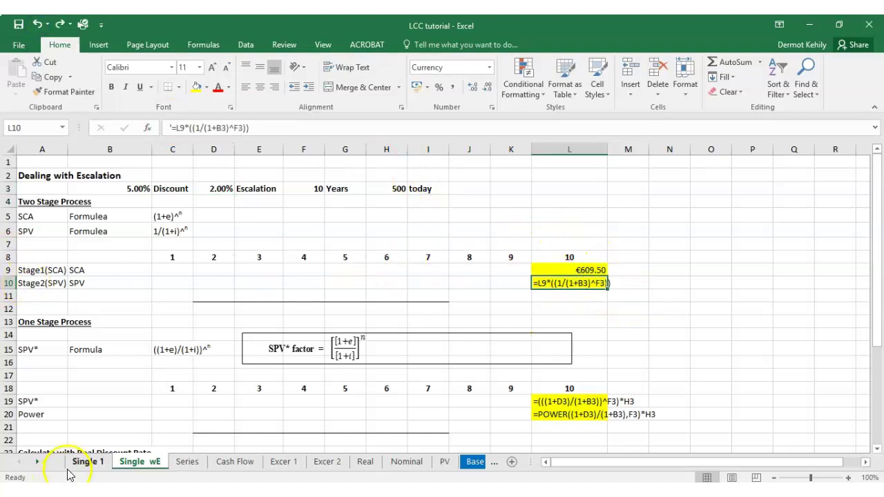
click(86, 463)
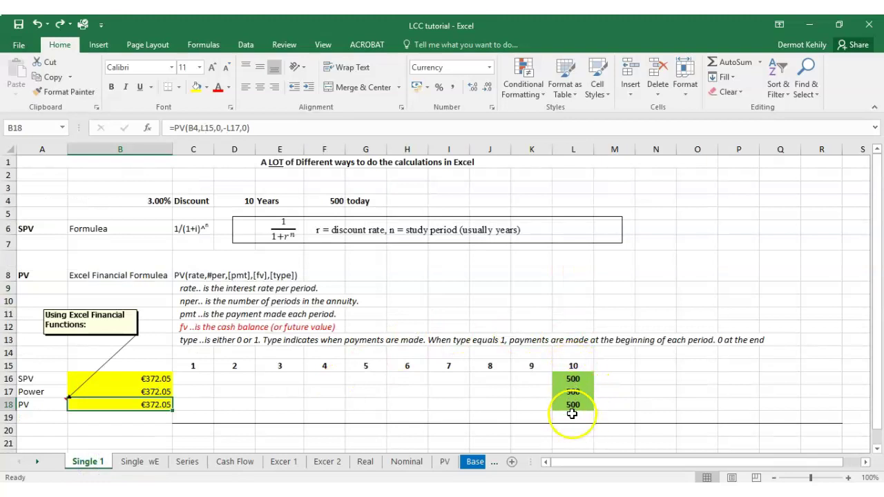
Step: Return to the Single wE sheet and replace the Stage2 (SPV) formula text in L10 with =(1/(1+B3)^F3)*L9
click(138, 462)
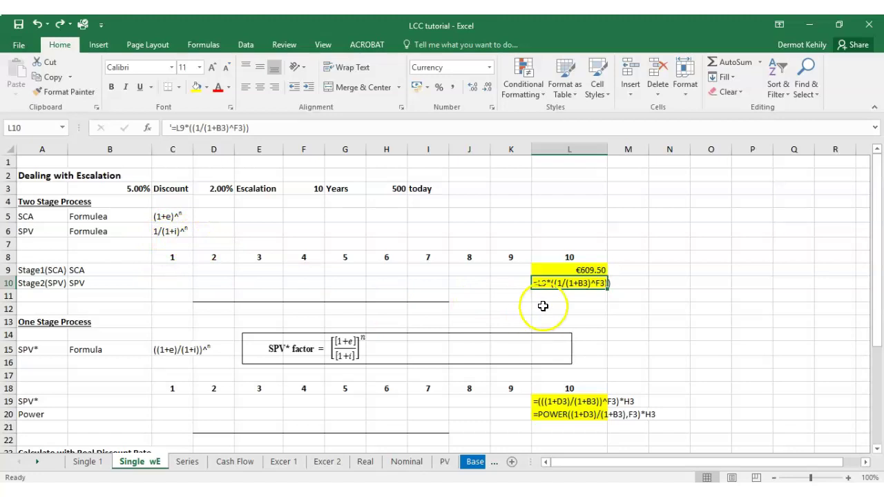
text(=1/(1+)
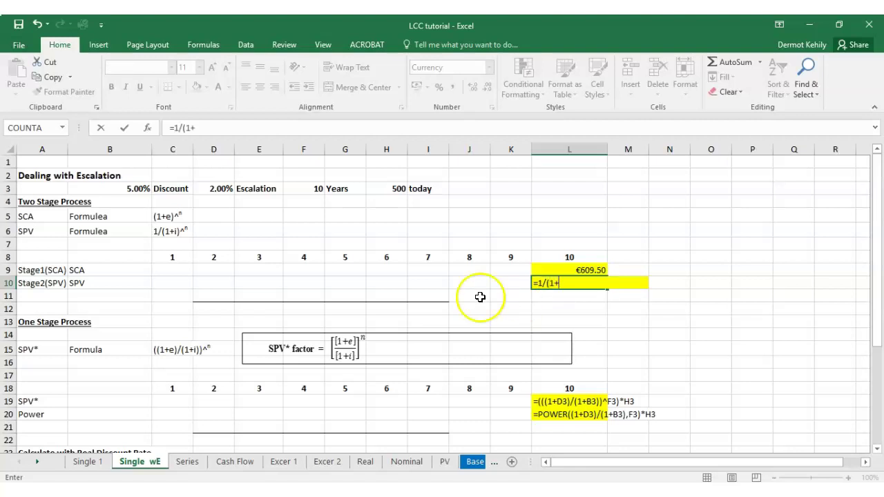
click(138, 189)
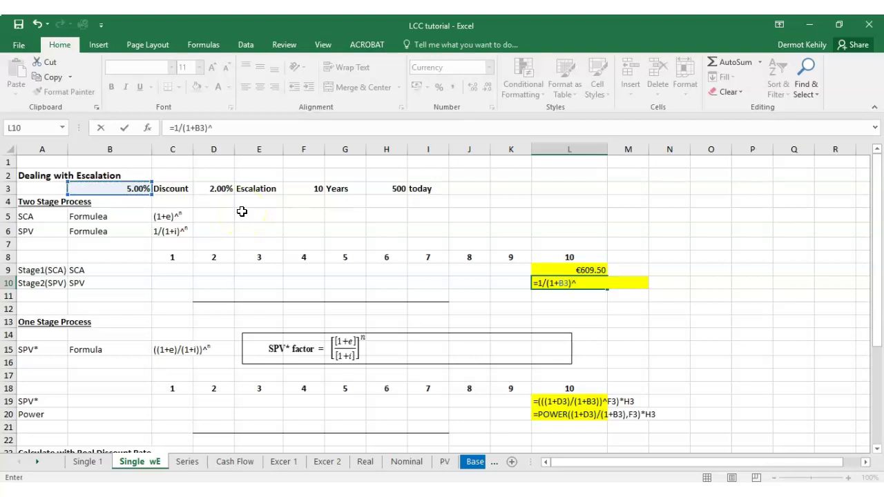
click(319, 193)
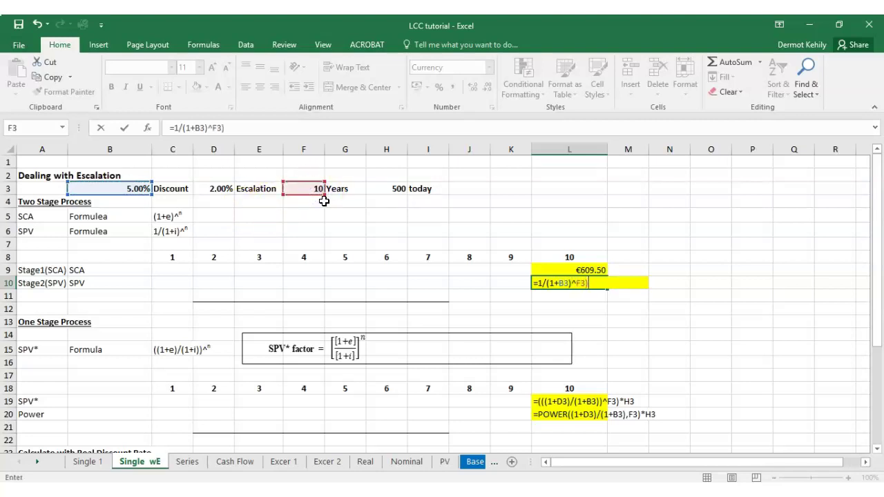
click(538, 284)
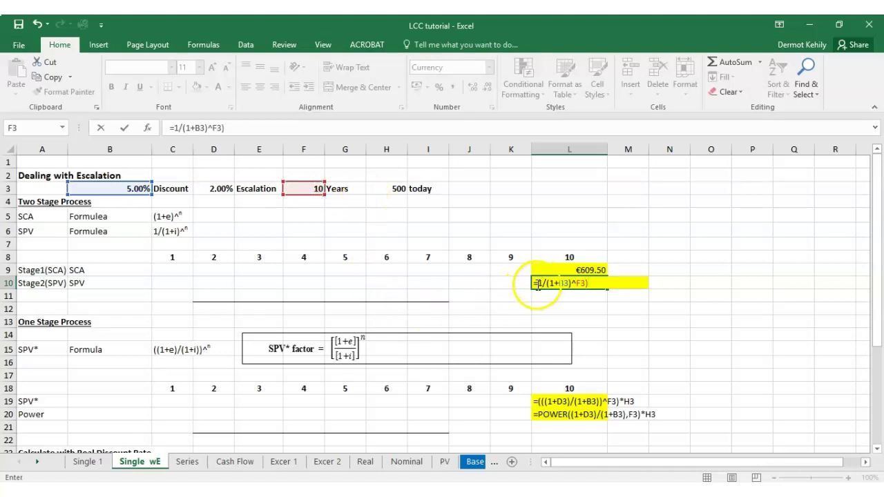
text(()
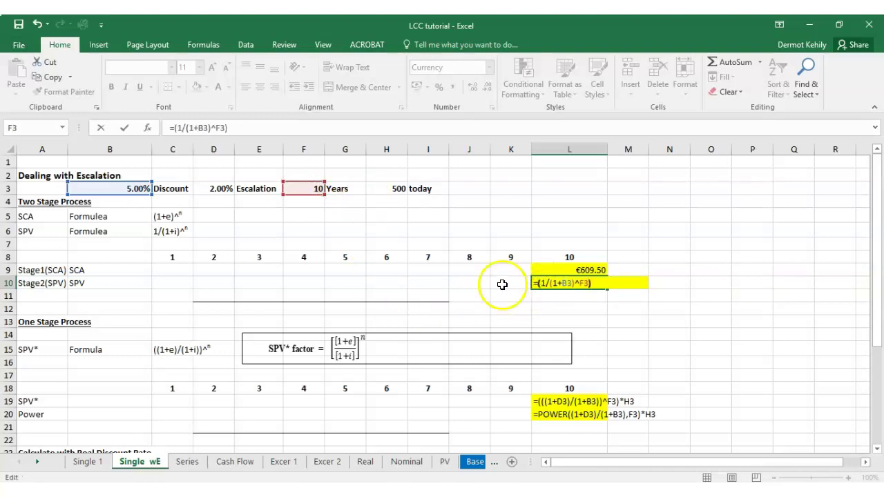
click(598, 283)
text())
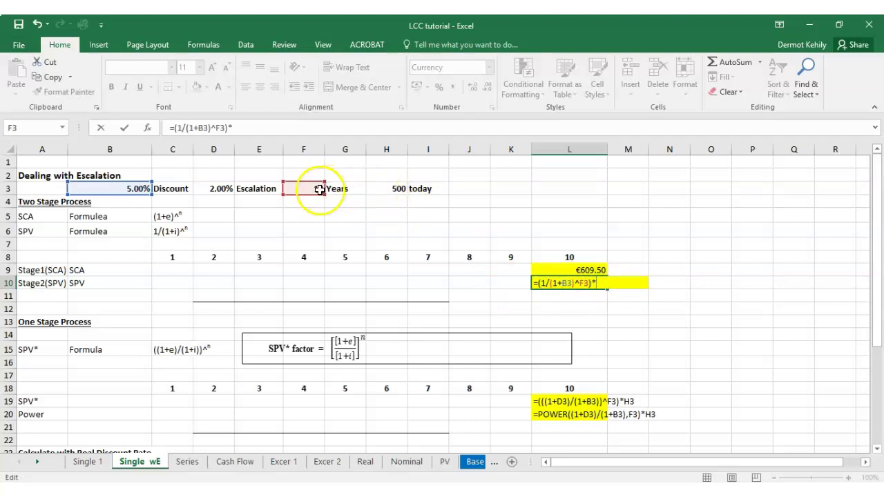
click(592, 270)
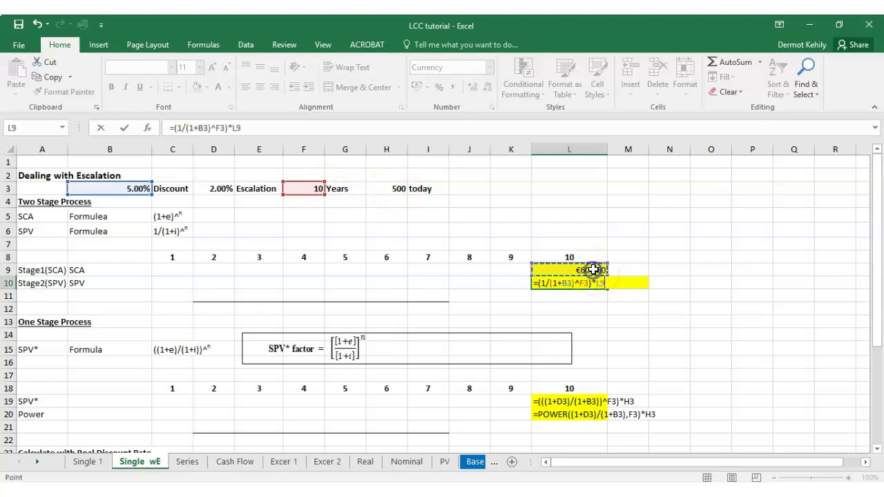
key(Return)
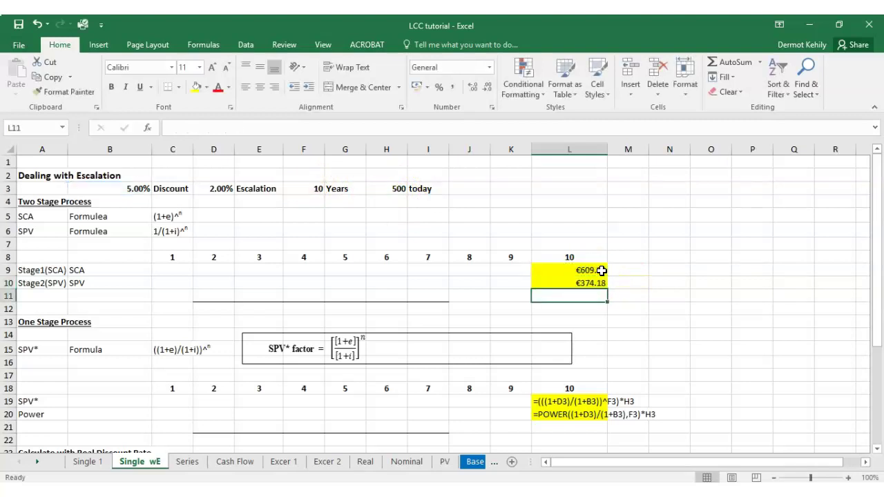
Step: Review the cell references used by the Stage1 (SCA) formula in L9 and the Stage2 (SPV) formula in L10
click(579, 284)
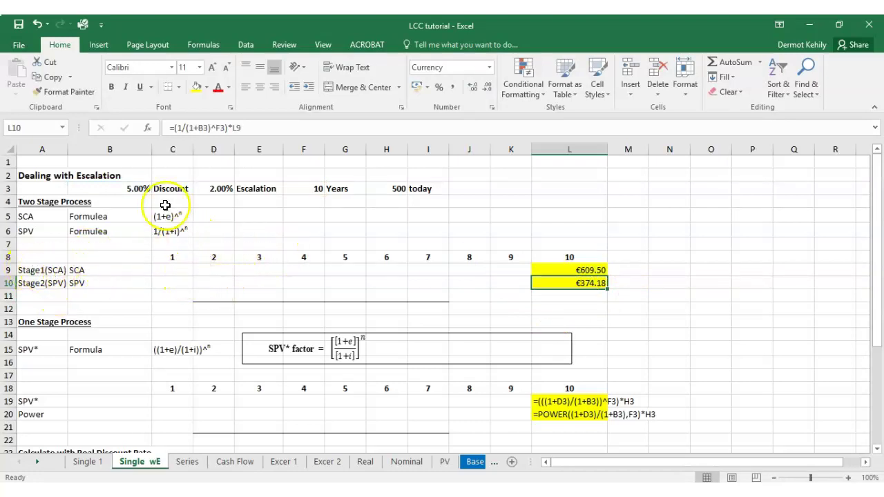
click(580, 270)
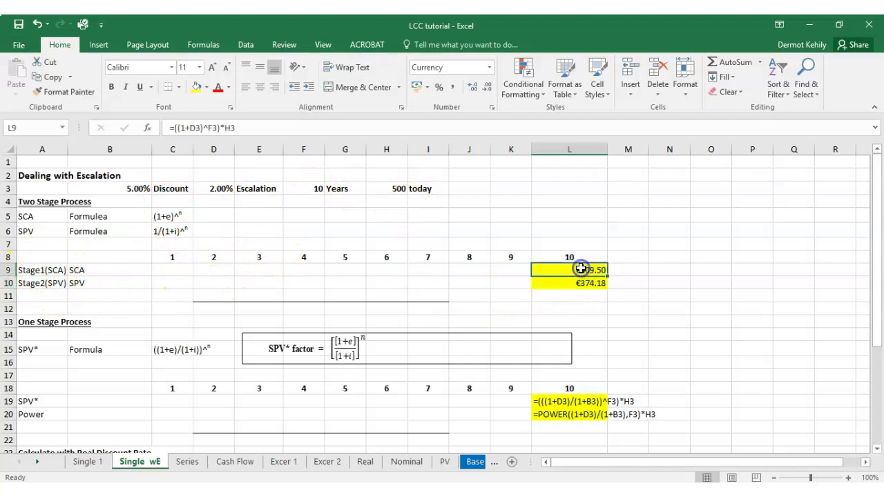
double_click(581, 269)
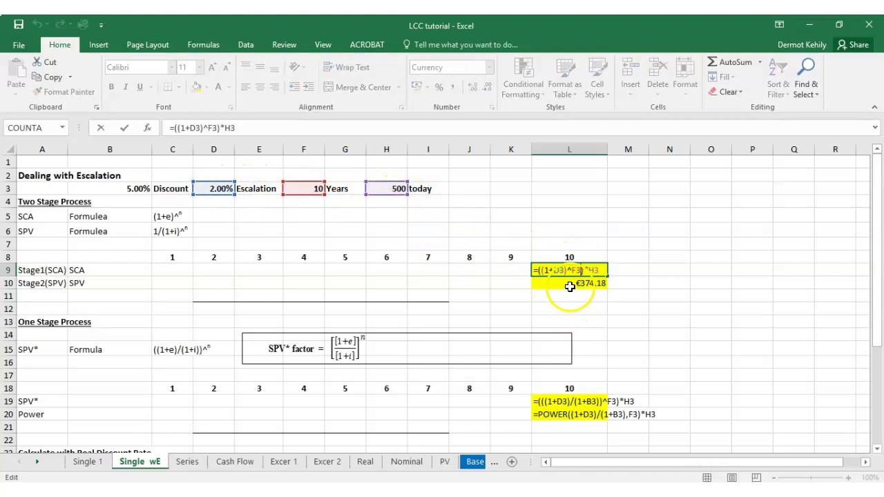
key(Return)
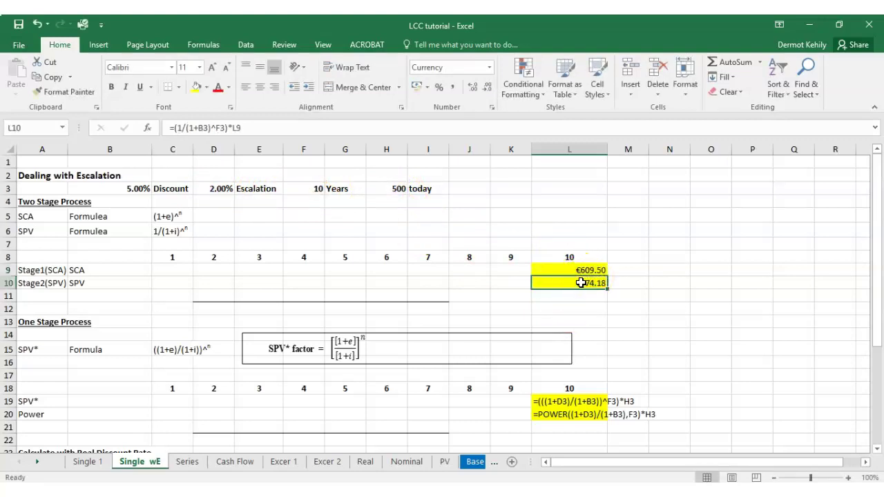
double_click(581, 284)
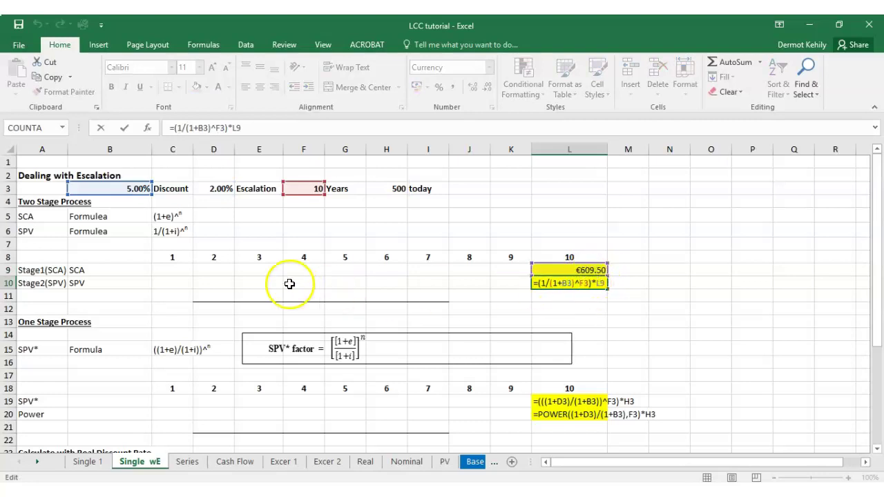
key(Return)
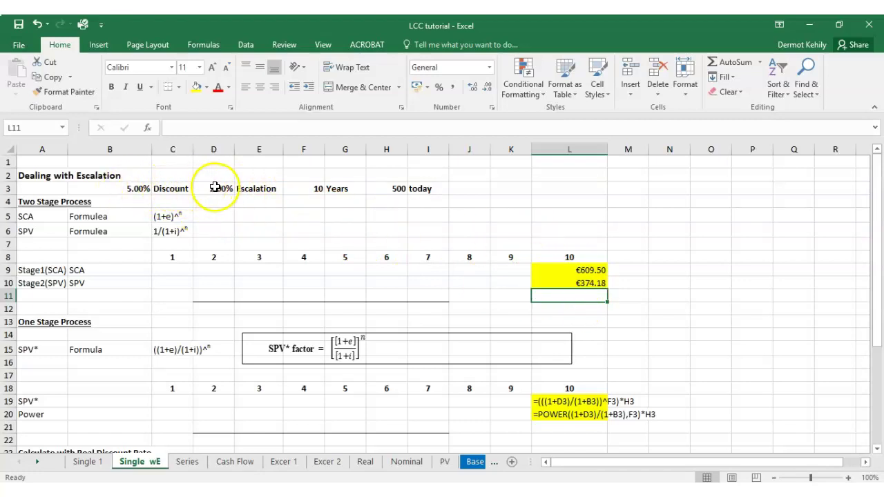
Step: Test the two-stage result with a discount rate of 2% in B3
click(145, 188)
double_click(172, 126)
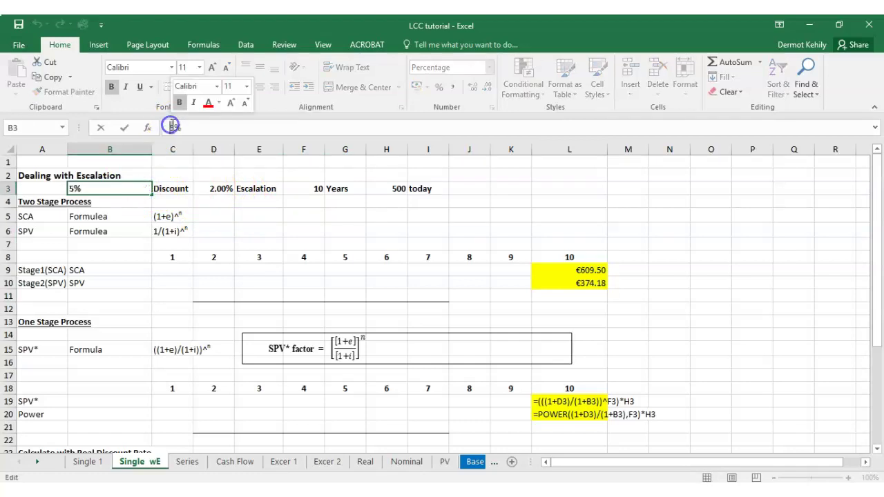
text(2%)
key(Return)
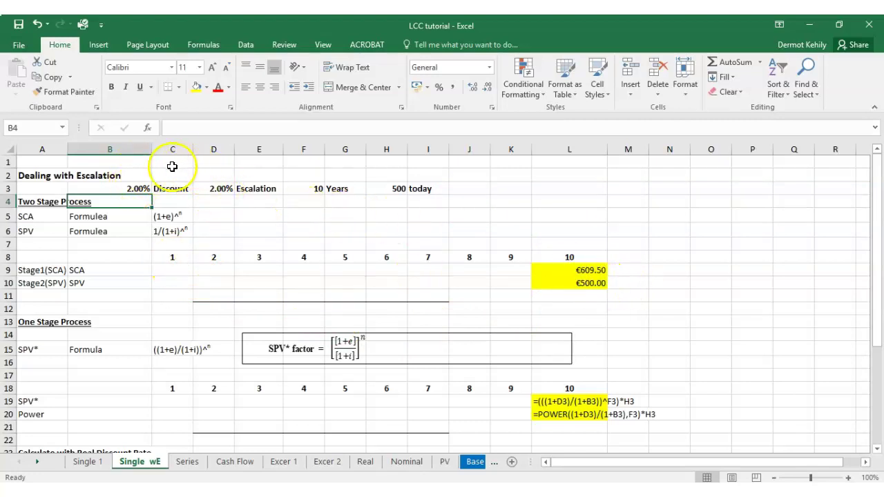
Step: Set the escalation rate in D3 to 5% and check the Stage2 (SPV) result in L10
click(217, 188)
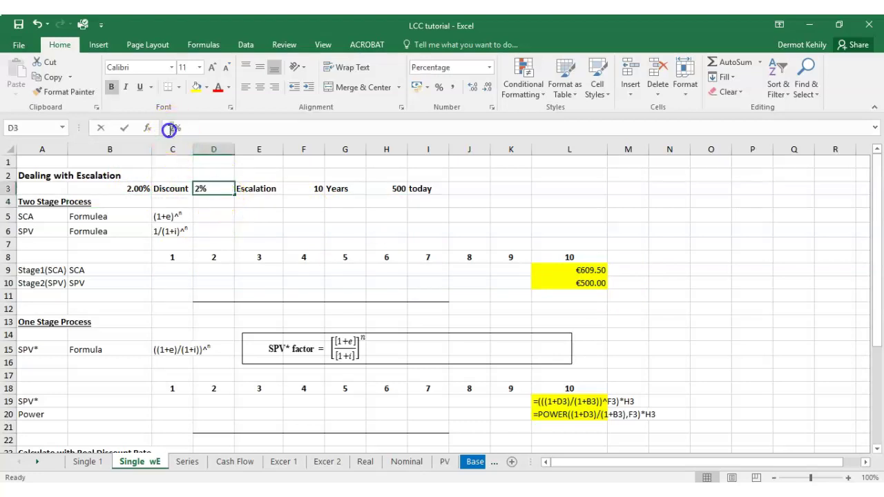
drag(170, 129, 178, 129)
text(5%)
key(Return)
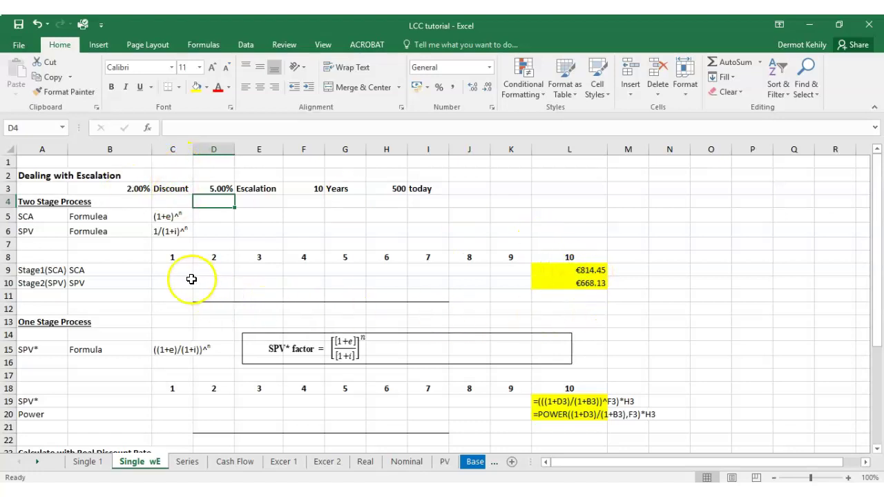
click(583, 286)
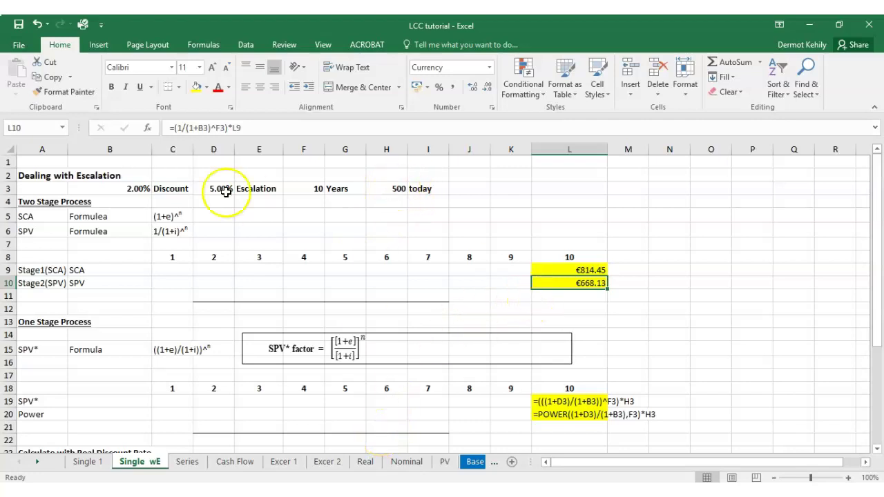
Step: Undo the test changes to the escalation rate in D3 and the discount rate in B3
click(36, 24)
click(36, 24)
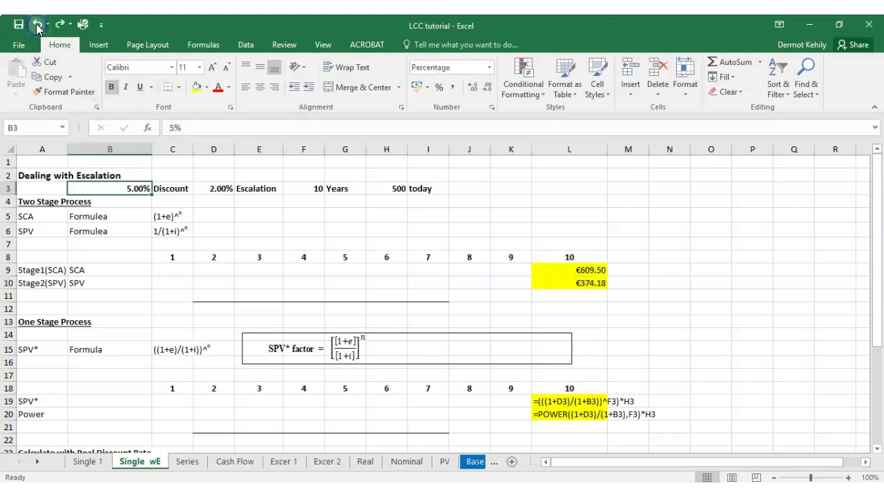
click(593, 283)
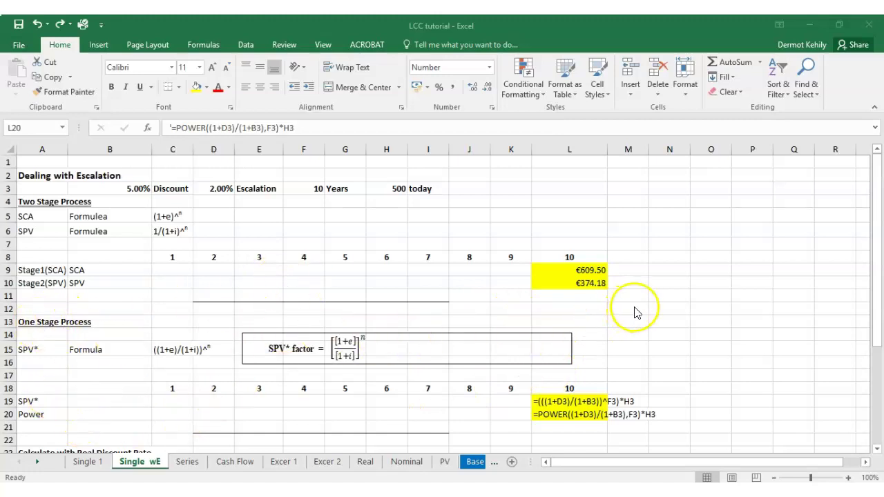
Step: Examine the One Stage Process section, comparing the SPV* formula in C15 with the formula texts in L19 and L20
click(877, 220)
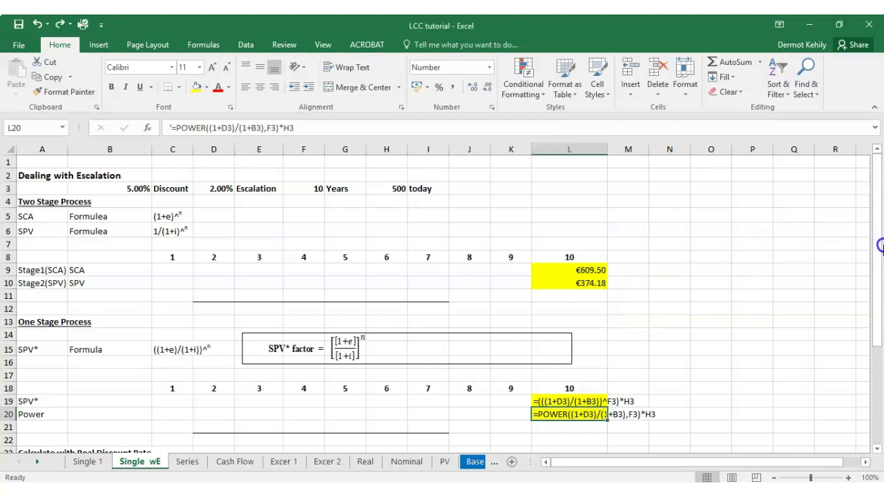
scroll(878, 450, down, 2)
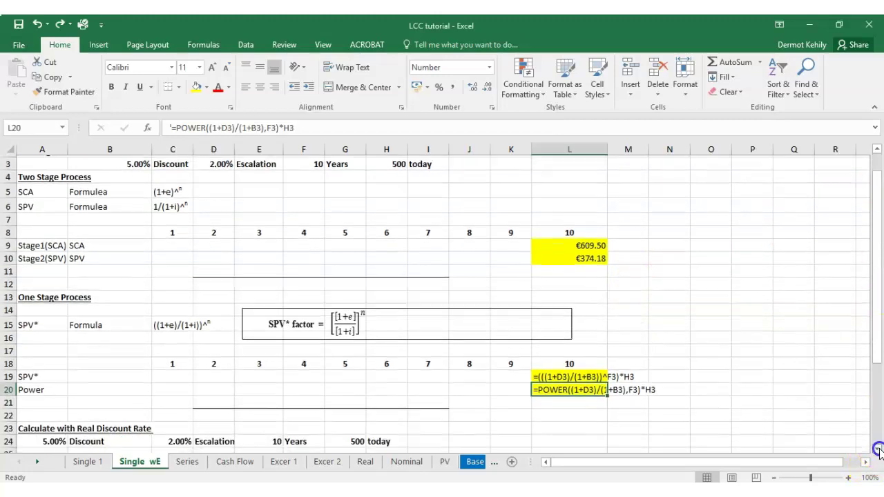
click(681, 307)
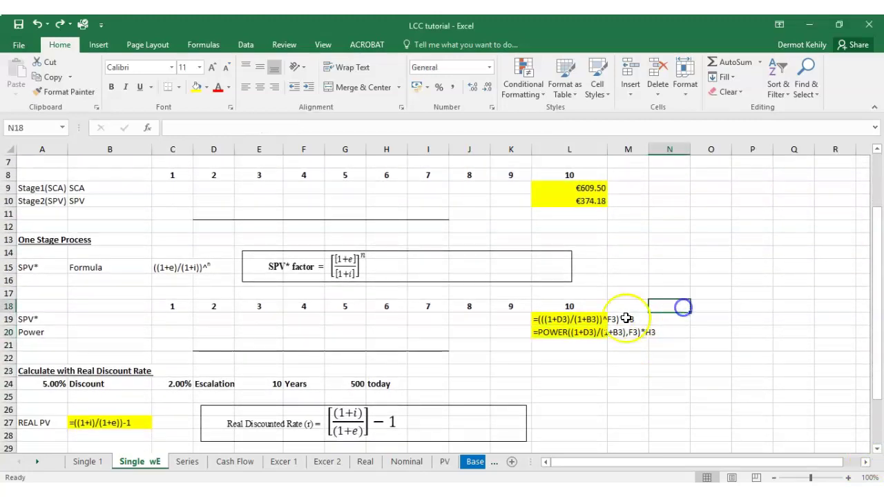
click(543, 321)
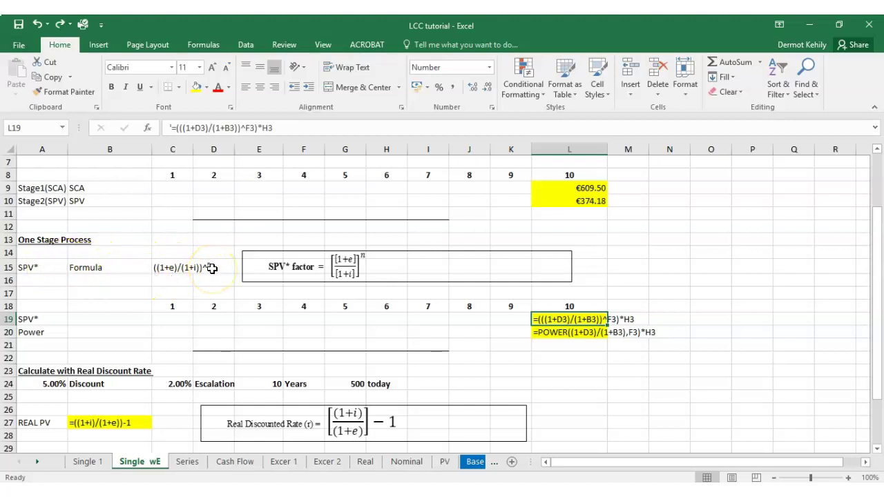
click(178, 268)
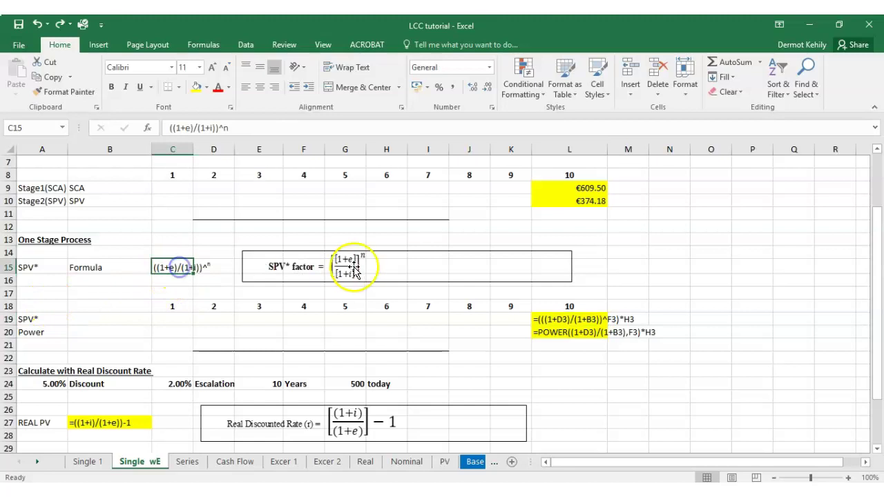
click(545, 335)
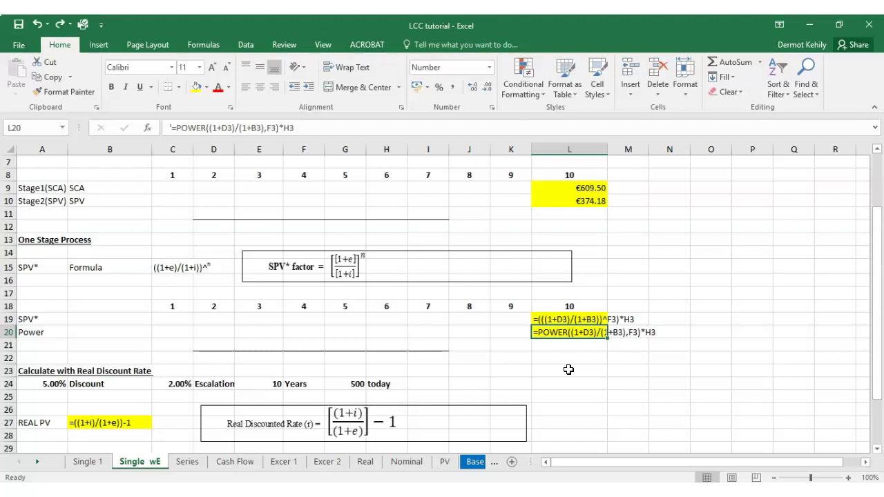
Step: Replace the formula text in L19 with the working SPV* factor formula =((1+D3)/(1+B3))^F3
click(565, 319)
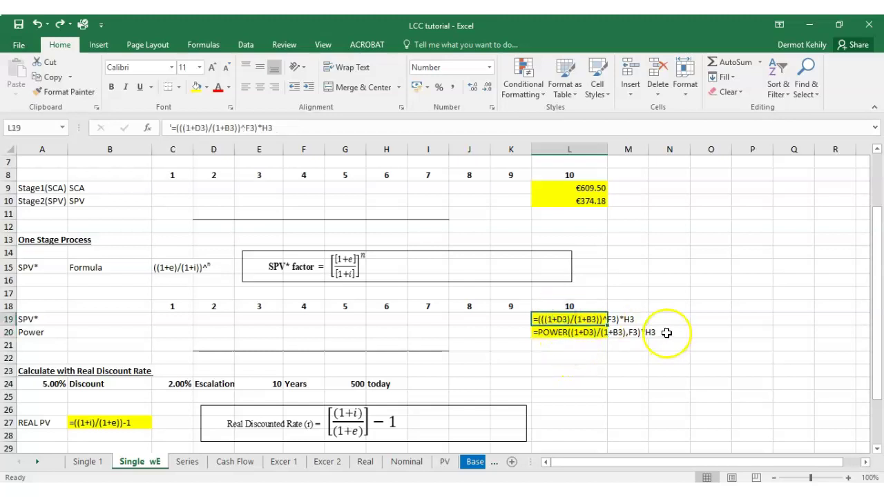
key(Delete)
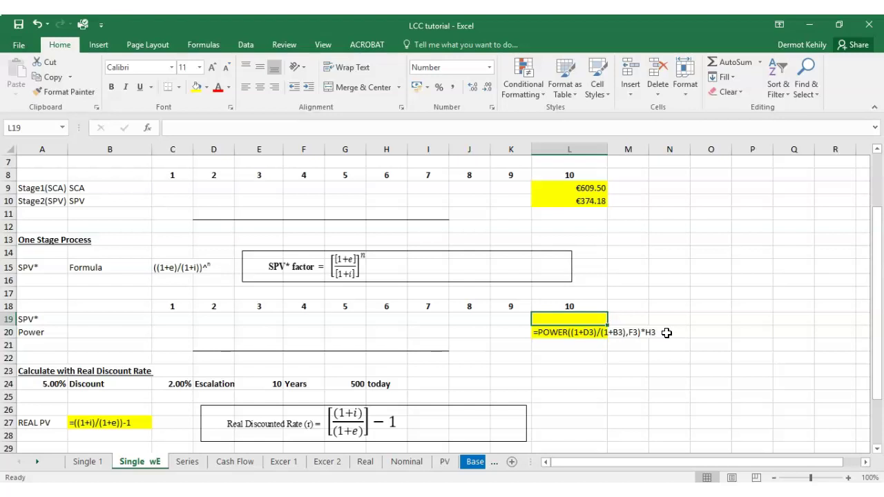
text(=(1+)
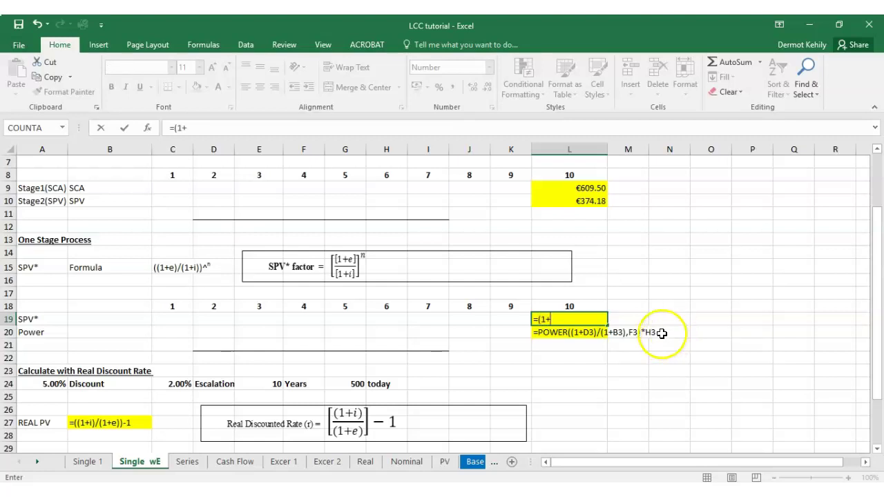
scroll(659, 332, up, 2)
click(211, 189)
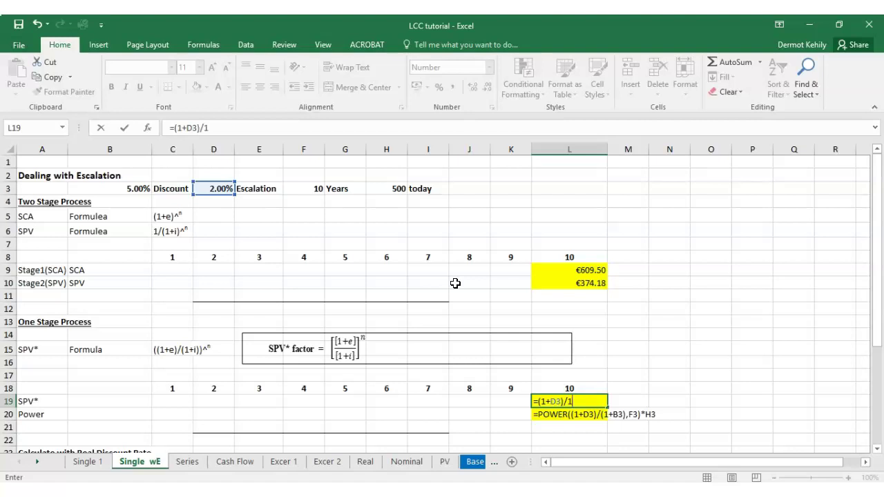
click(135, 189)
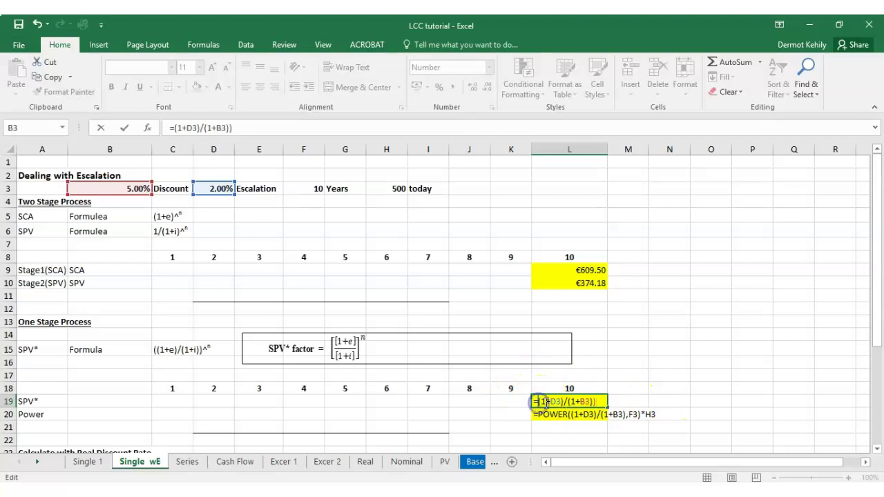
click(596, 405)
click(568, 401)
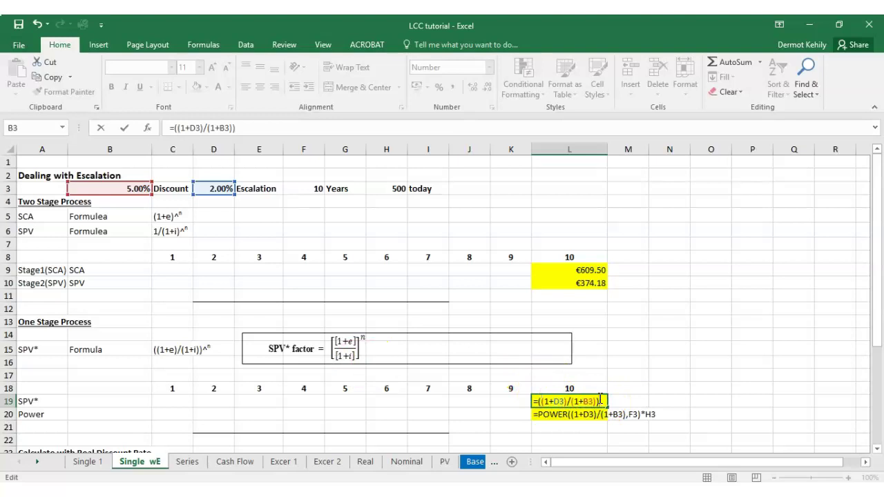
click(315, 187)
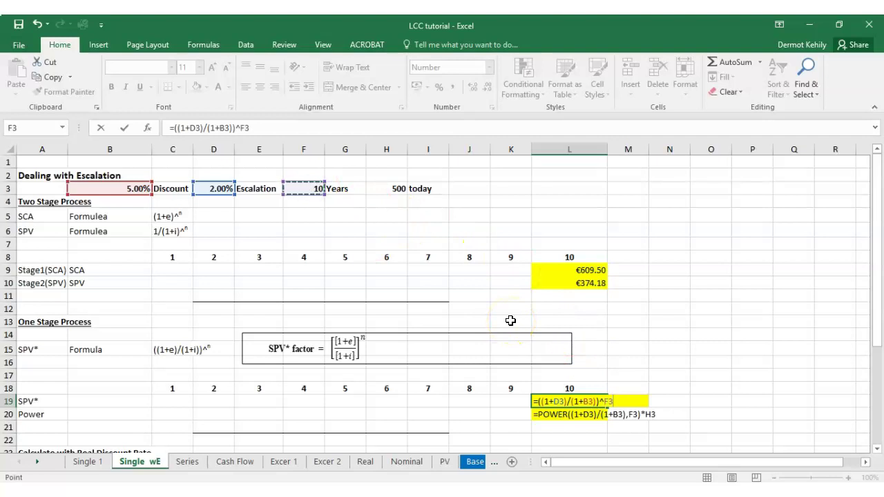
key(Return)
Step: Extend the SPV* formula in L19 to =(((1+D3)/(1+B3))^F3)*H3 and review its cell references
click(588, 402)
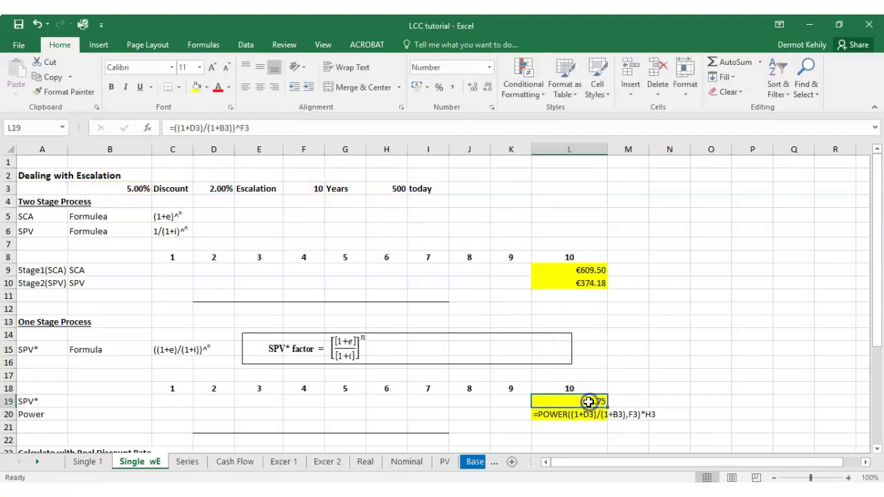
click(257, 130)
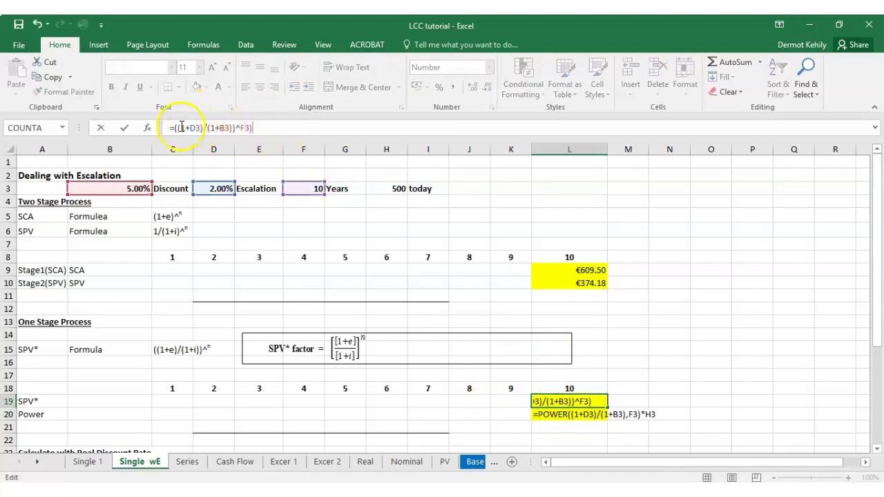
text(()
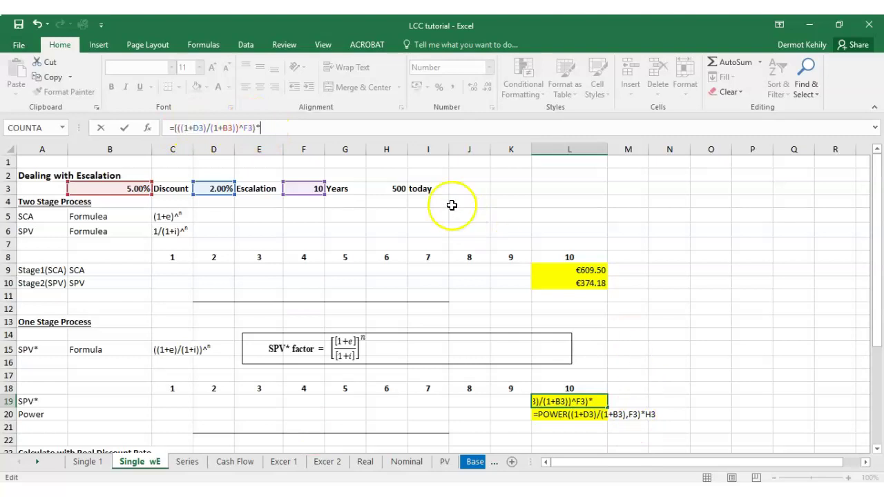
click(396, 188)
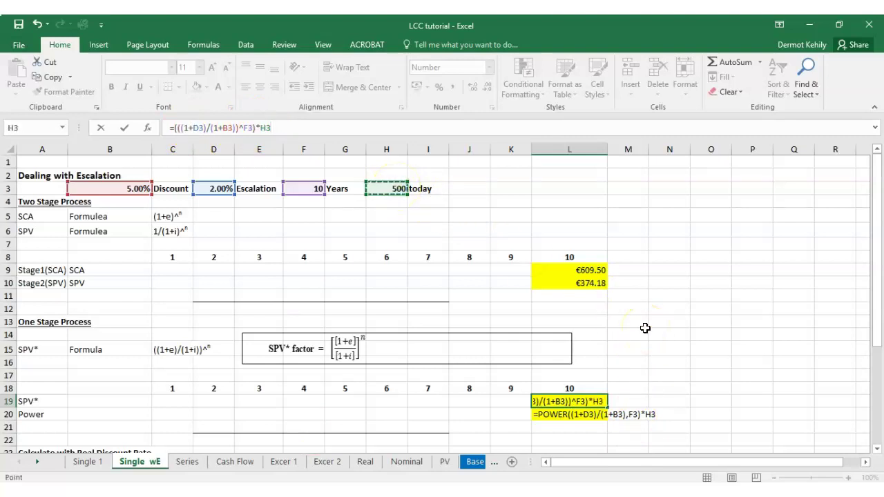
key(Return)
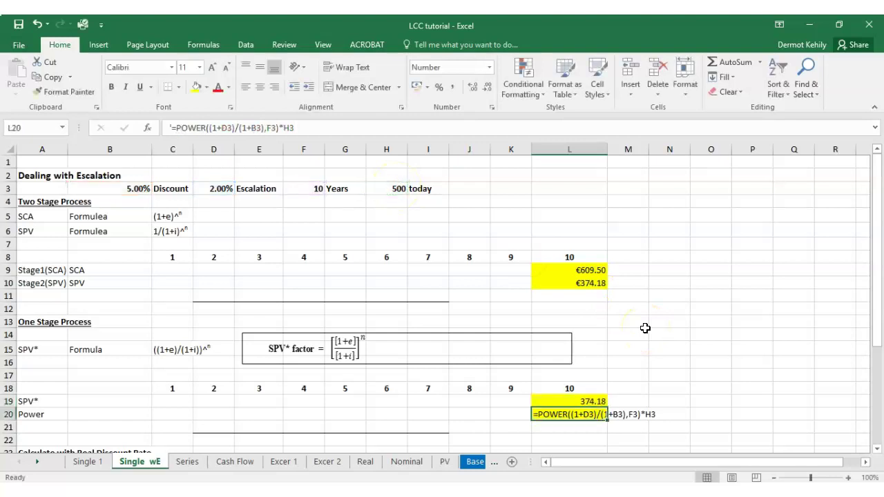
click(597, 402)
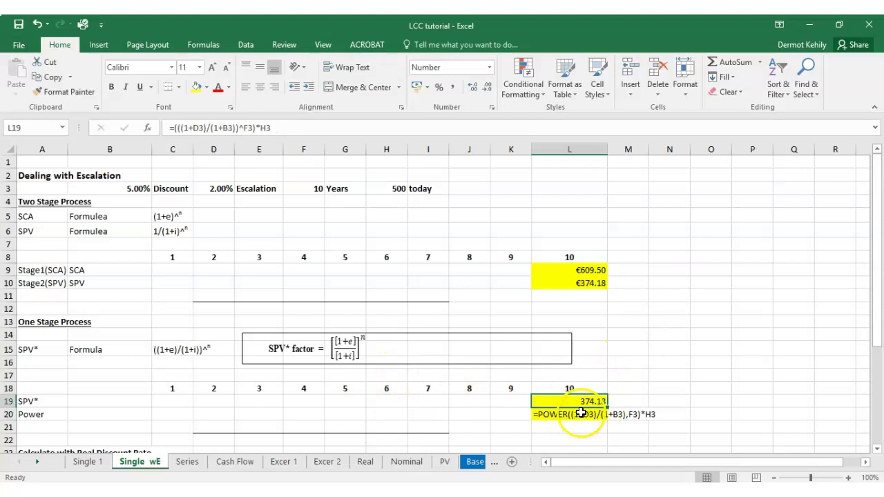
double_click(587, 402)
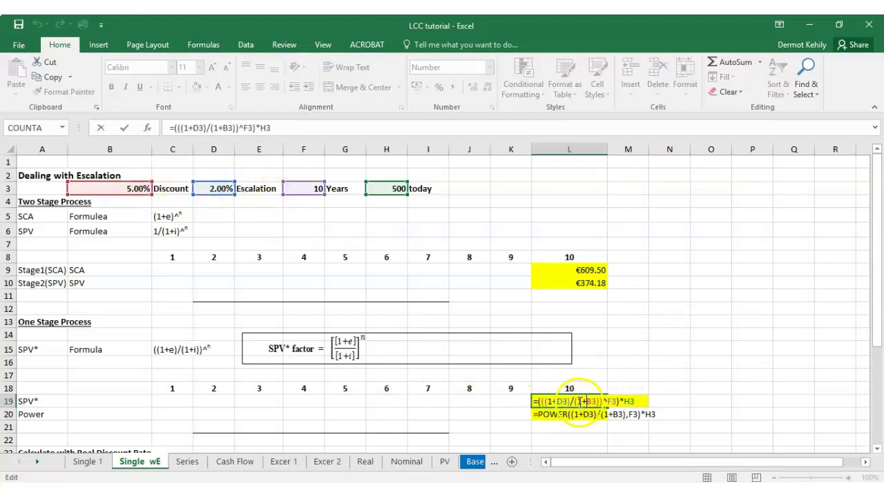
key(Return)
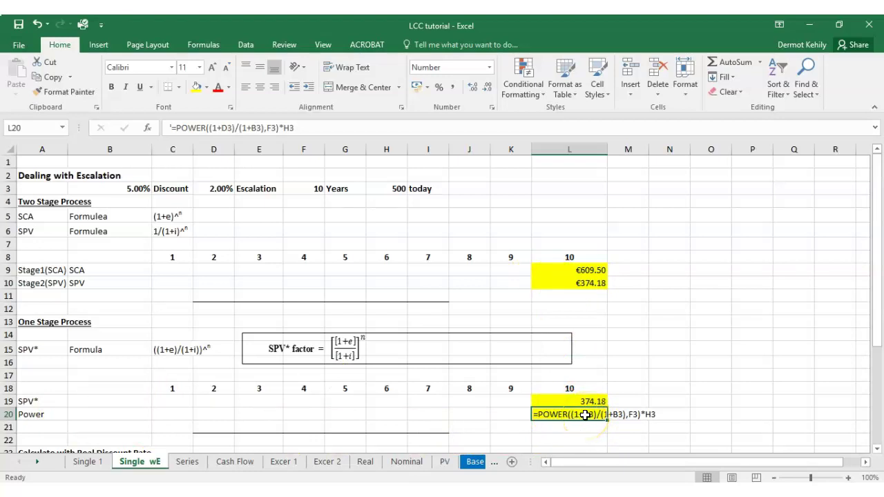
Step: Replace the formula text in L20 with a POWER function using (1+D3)/(1+B3) as the number and F3 as the power
key(Delete)
text(=power)
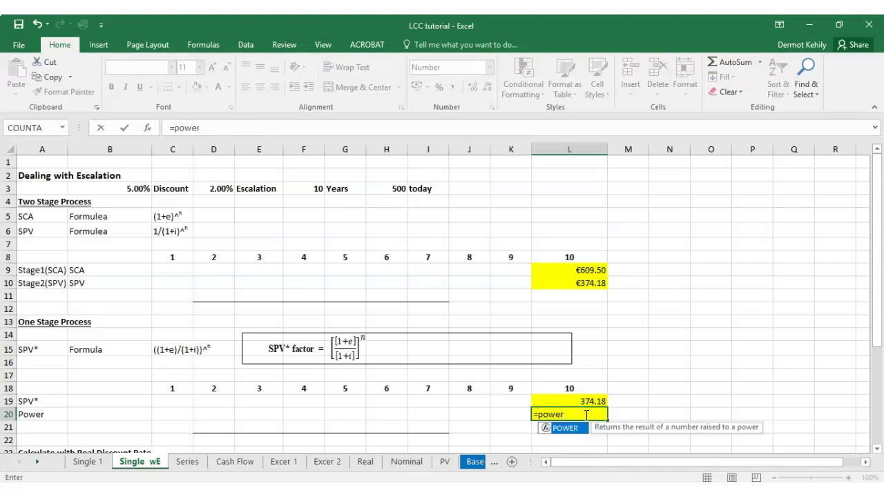
text((1+)
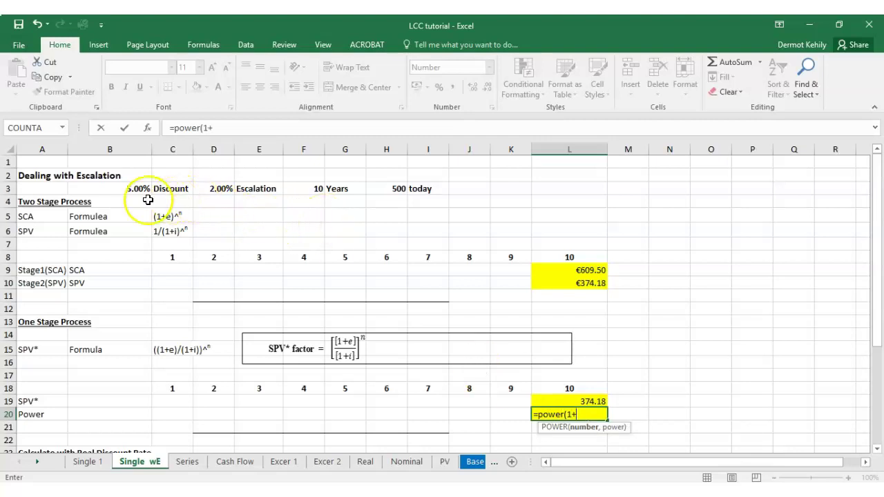
click(222, 188)
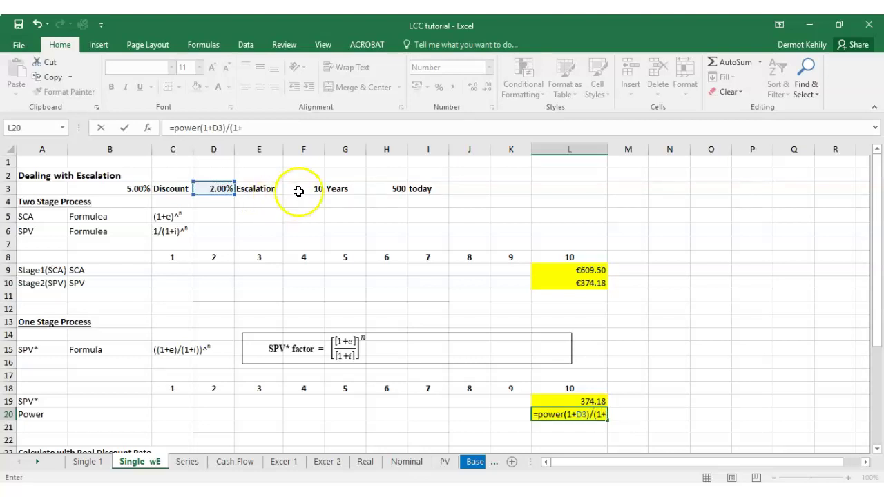
click(129, 185)
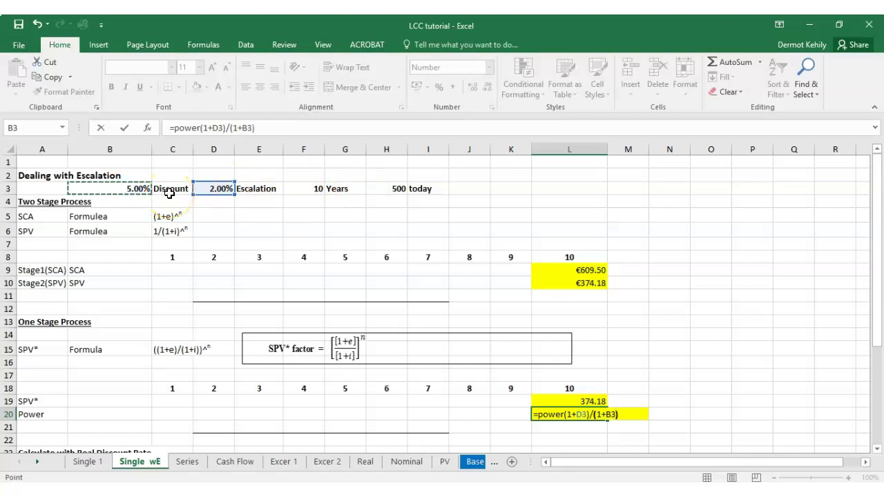
text(),)
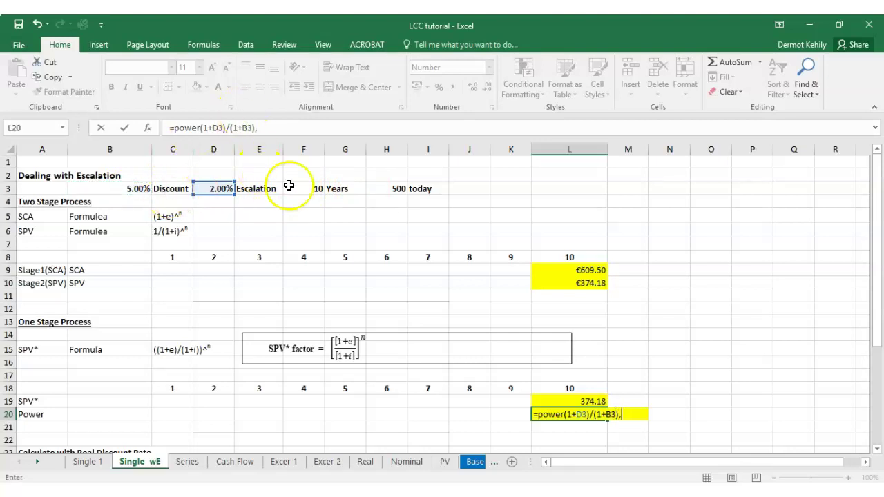
click(308, 188)
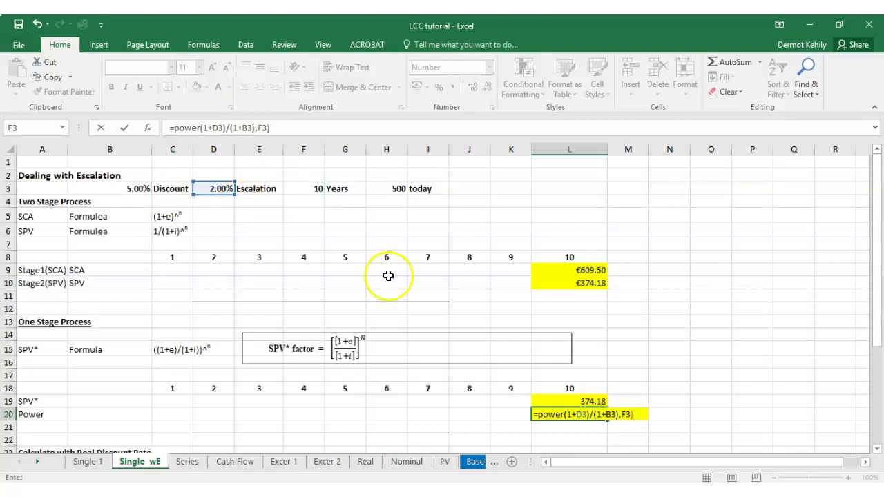
click(564, 414)
text(()
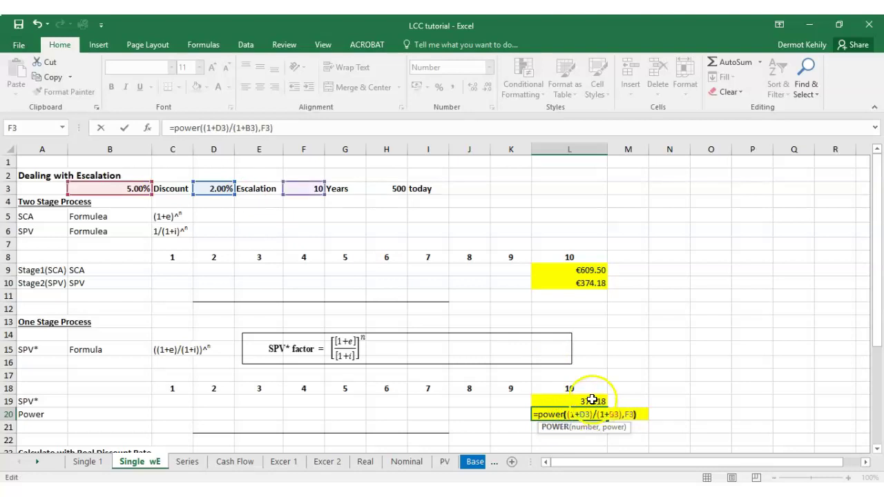
Step: Multiply the POWER formula in L20 by the amount in H3 and compare its result with L19
click(308, 127)
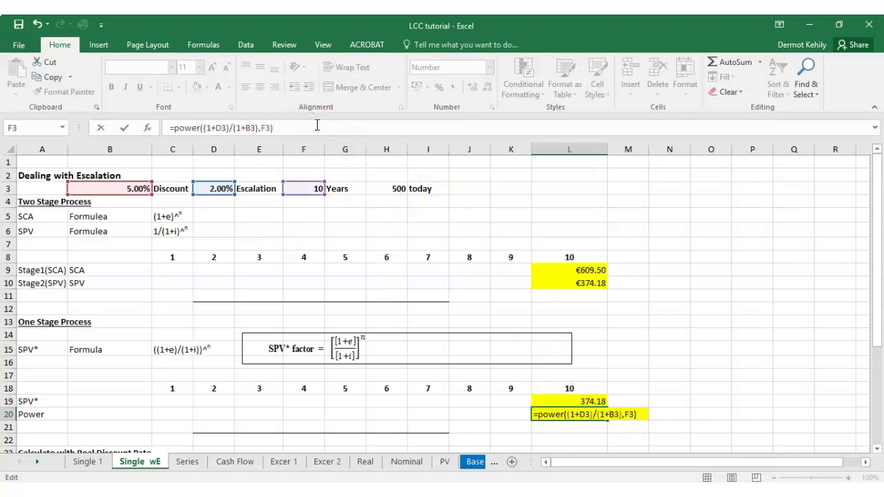
click(391, 189)
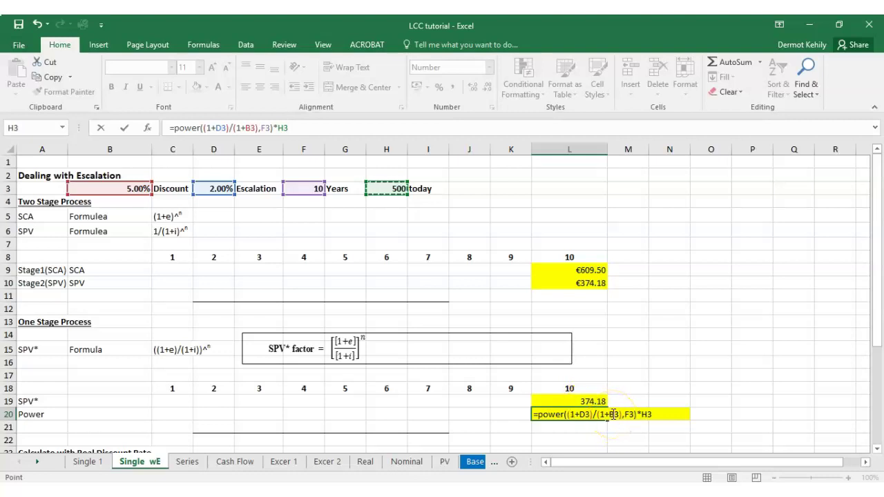
key(Return)
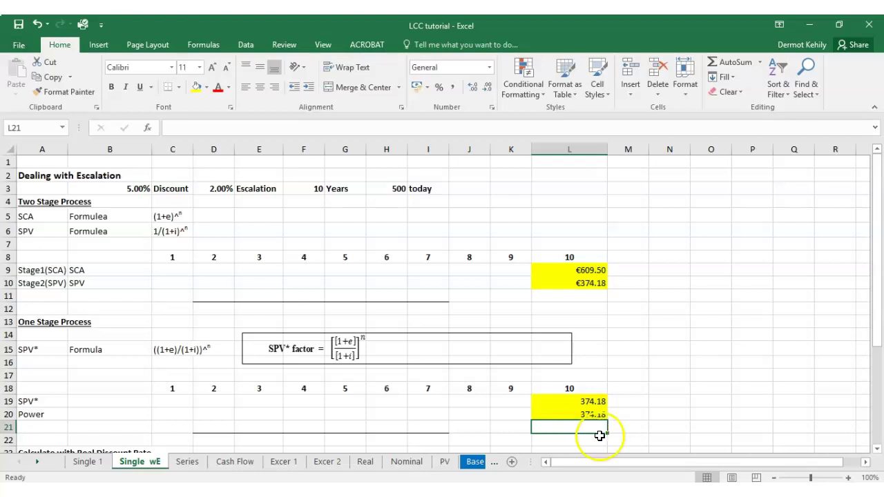
click(594, 414)
click(559, 402)
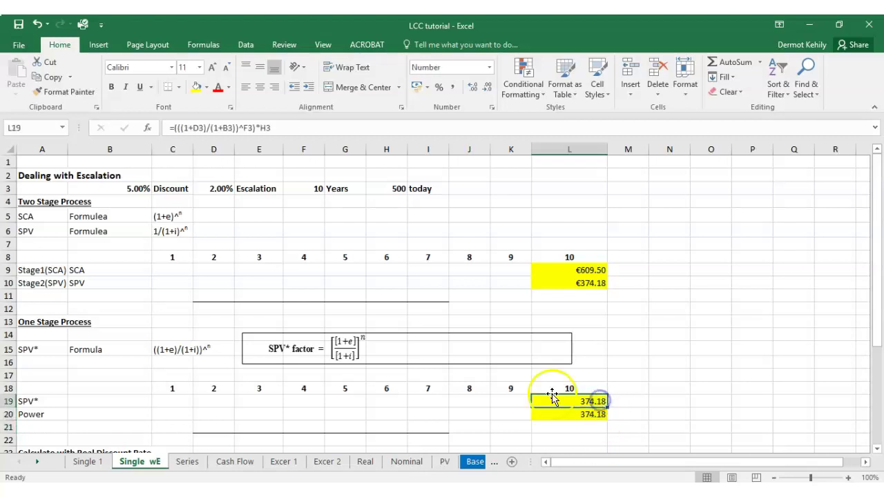
Step: Test an escalation rate of 5% in D3 and check the one-stage results in L19 and L20
click(215, 186)
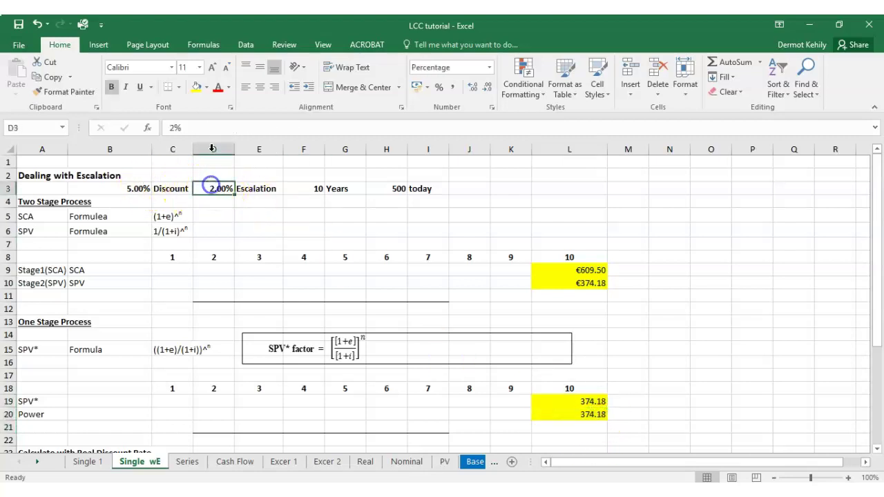
click(175, 126)
double_click(171, 126)
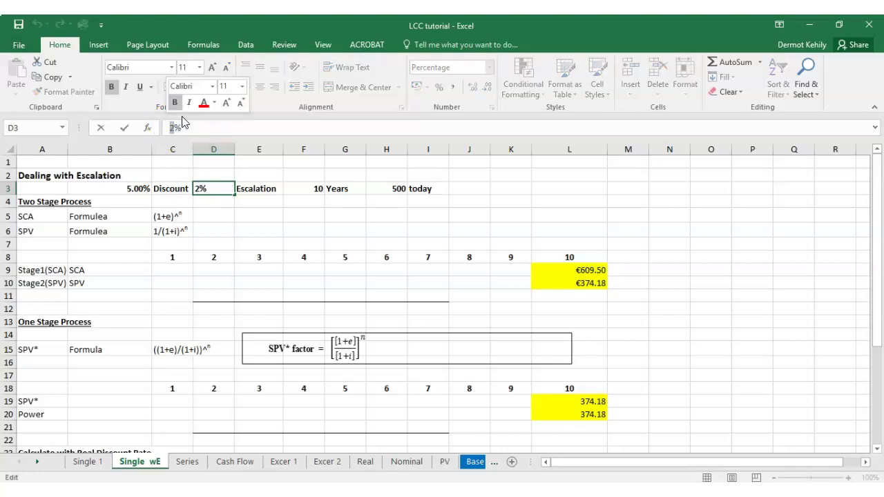
text(5)
key(Return)
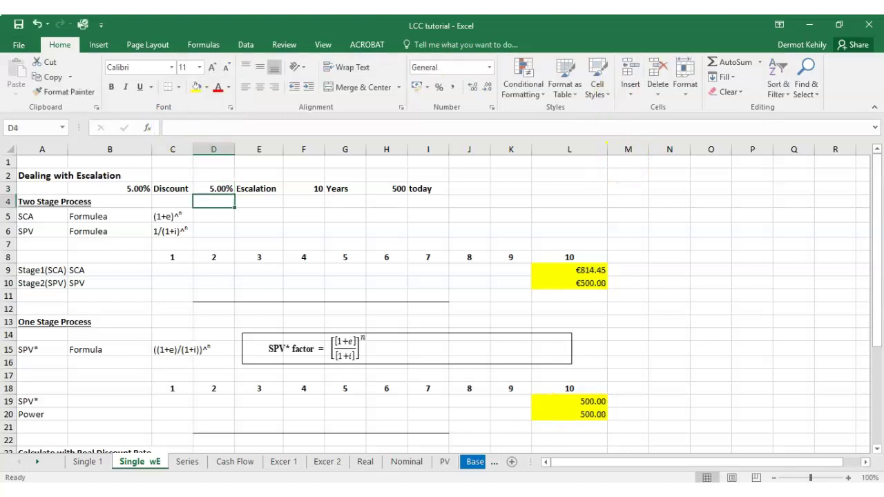
click(588, 402)
click(591, 415)
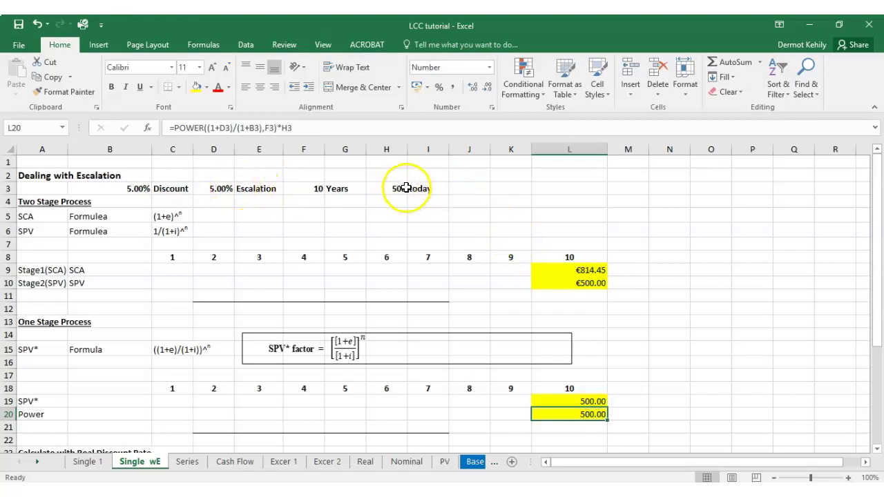
Step: Test an escalation rate of 1% in D3 and compare the two-stage result in L10 with the SPV* result in L19
click(217, 187)
click(174, 128)
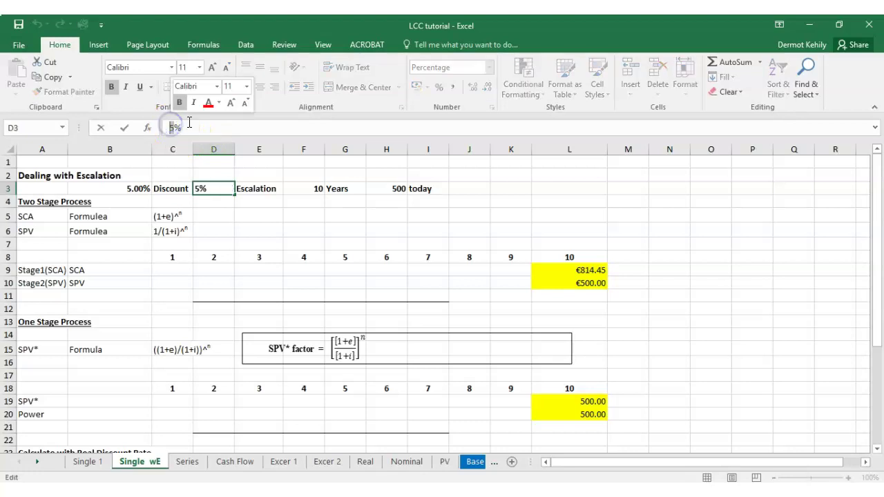
key(BackSpace)
text(1)
key(Return)
click(587, 283)
click(589, 401)
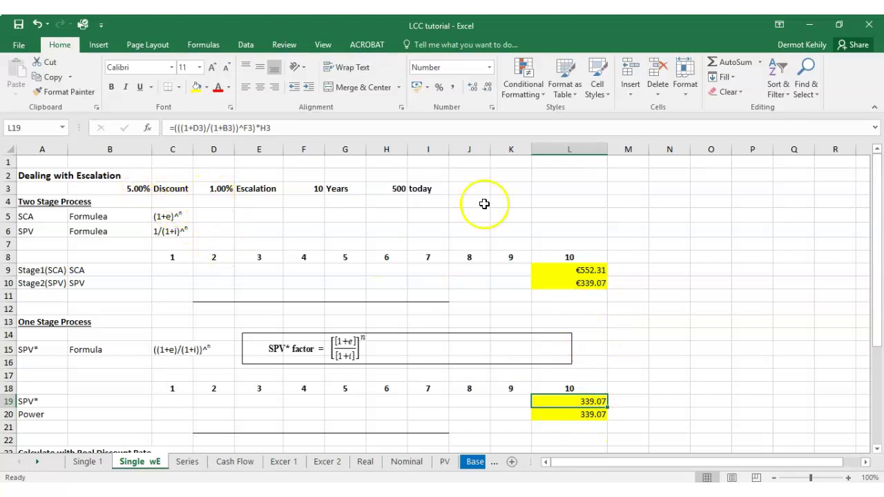
Step: Undo both test changes to the escalation rate in D3
click(38, 24)
key(ctrl+z)
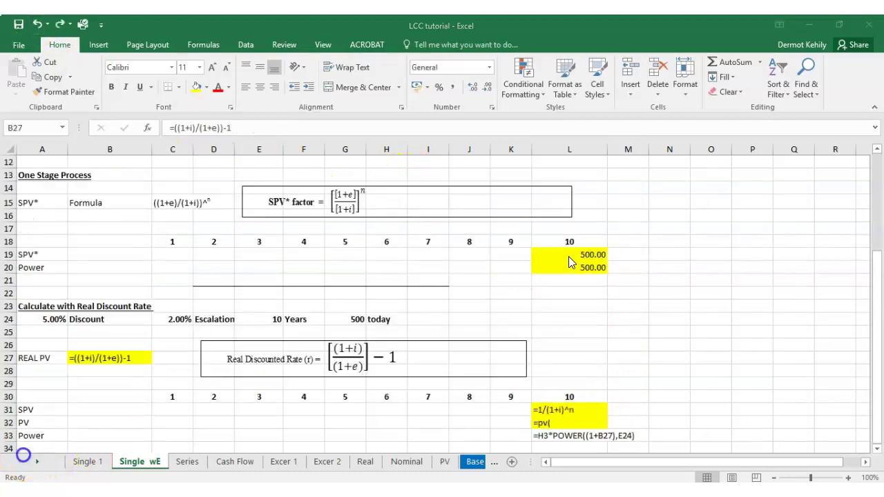
click(38, 25)
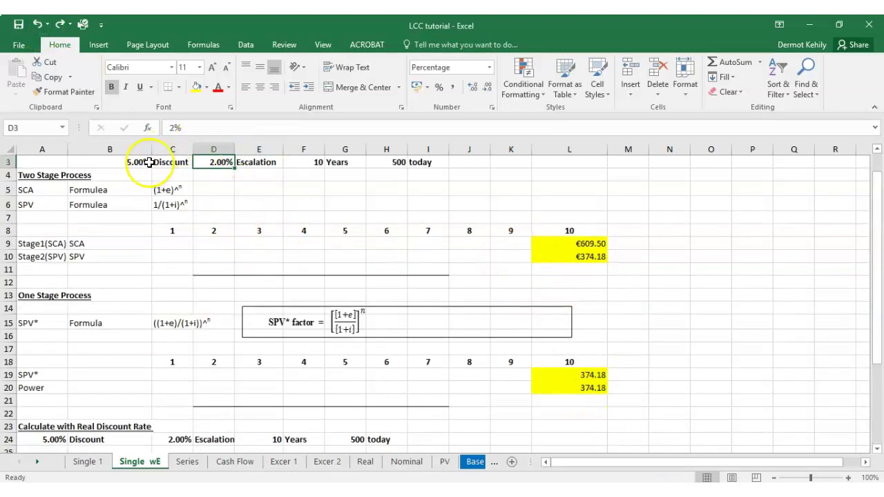
scroll(567, 317, down, 3)
scroll(567, 318, up, 3)
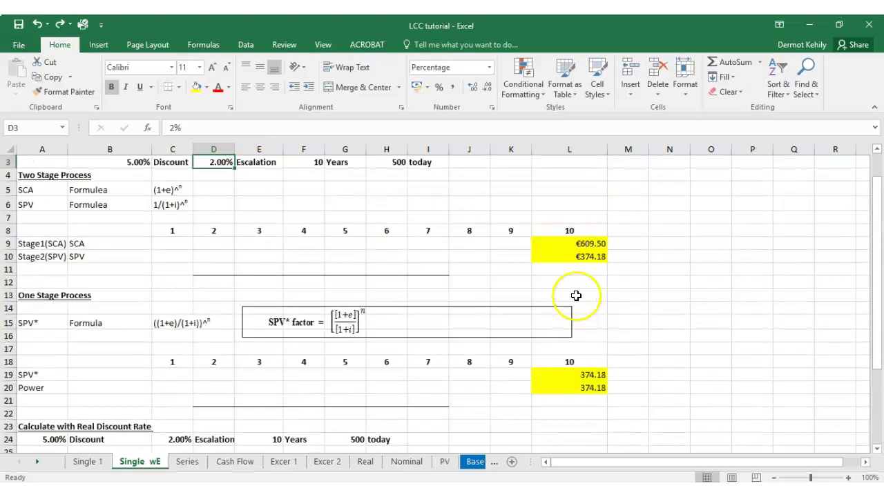
Step: Examine the Calculate with Real Discount Rate section: the rates, years and amount in row 24 and the formula template in B27
scroll(535, 318, down, 4)
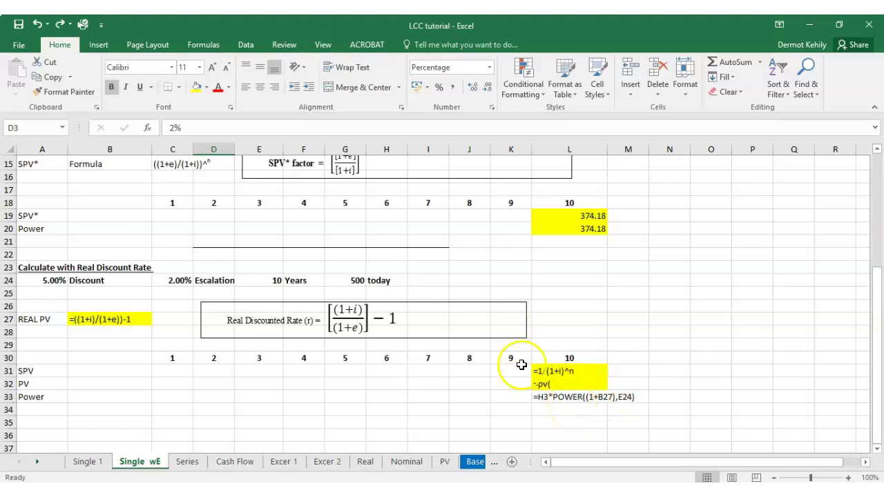
drag(107, 281, 393, 286)
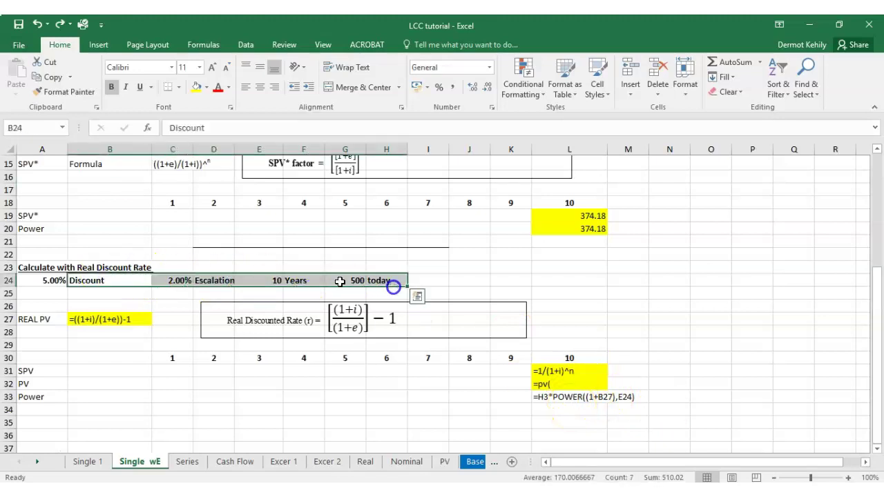
click(294, 397)
click(358, 279)
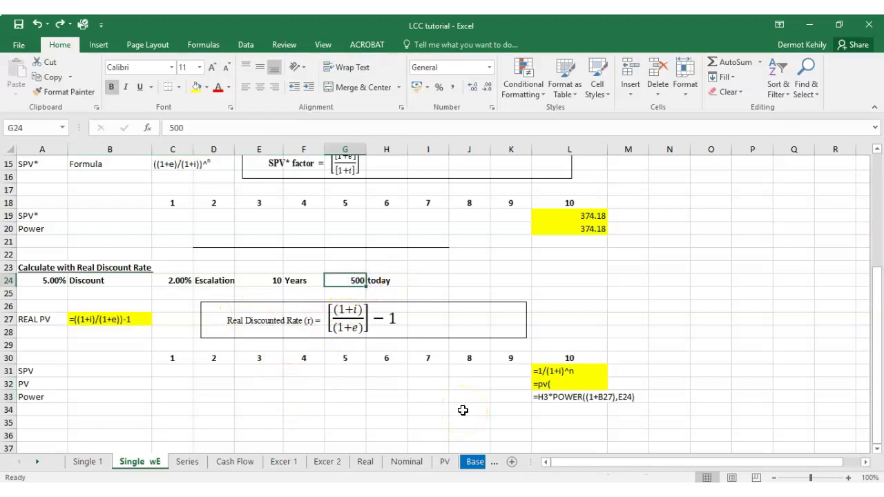
click(111, 320)
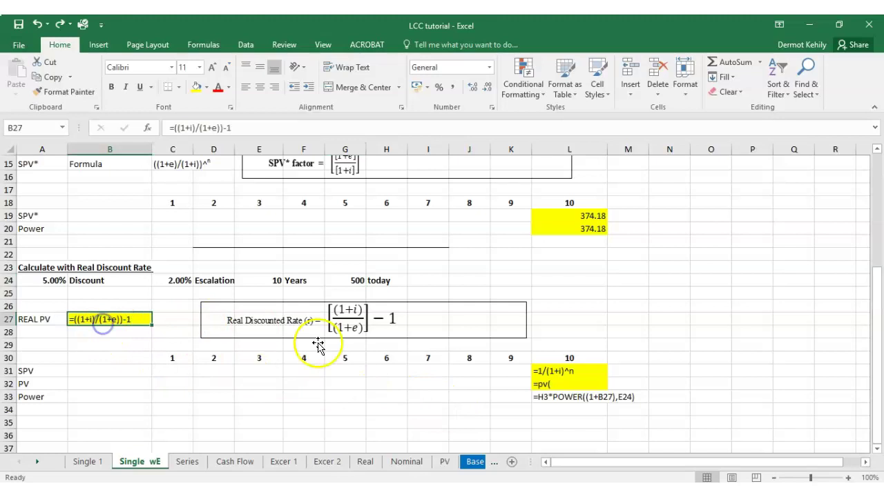
click(54, 280)
click(185, 281)
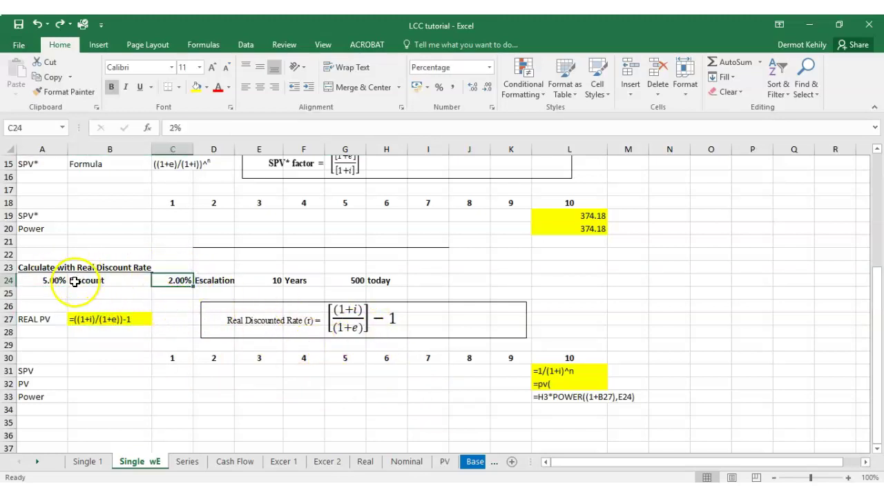
click(52, 278)
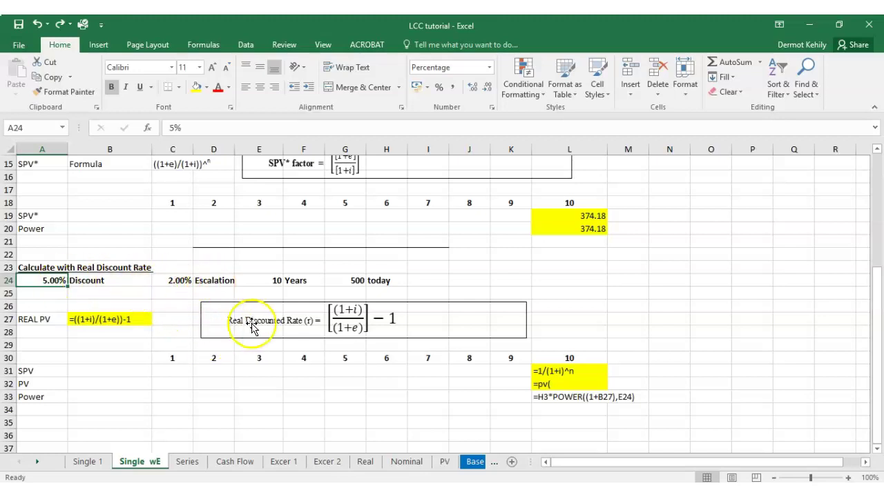
click(94, 320)
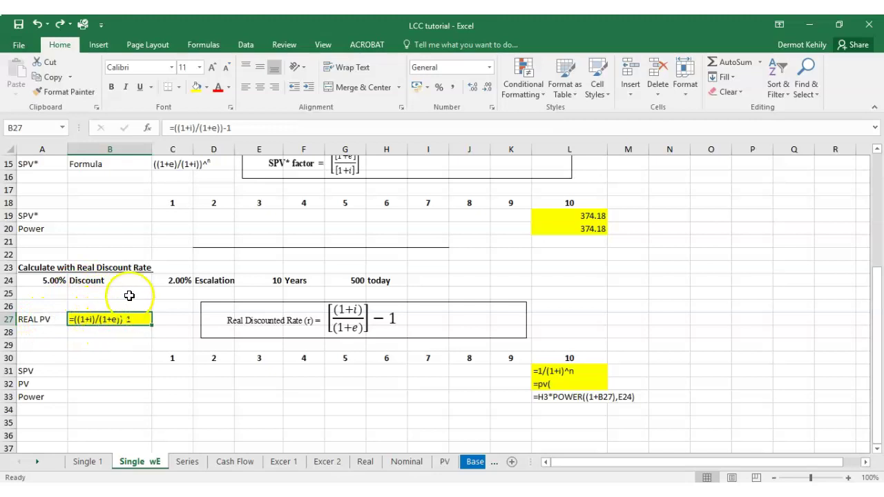
click(78, 279)
click(114, 322)
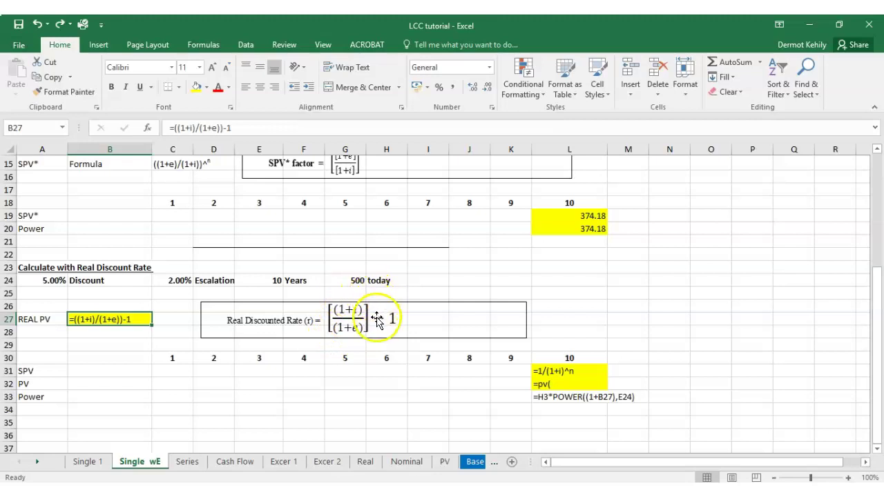
Step: Replace the formula text in B27 with the real discount rate formula =((1+A24)/(1+C24))-1
click(137, 322)
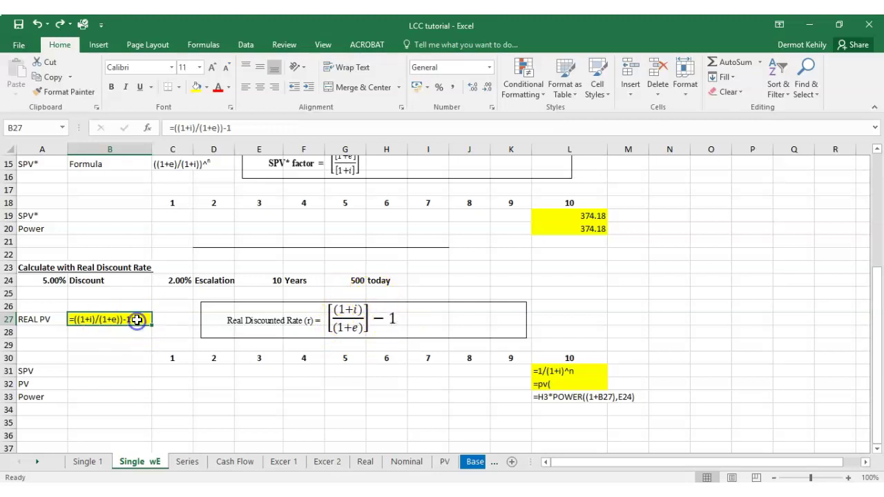
click(241, 130)
key(ctrl+a)
key(BackSpace)
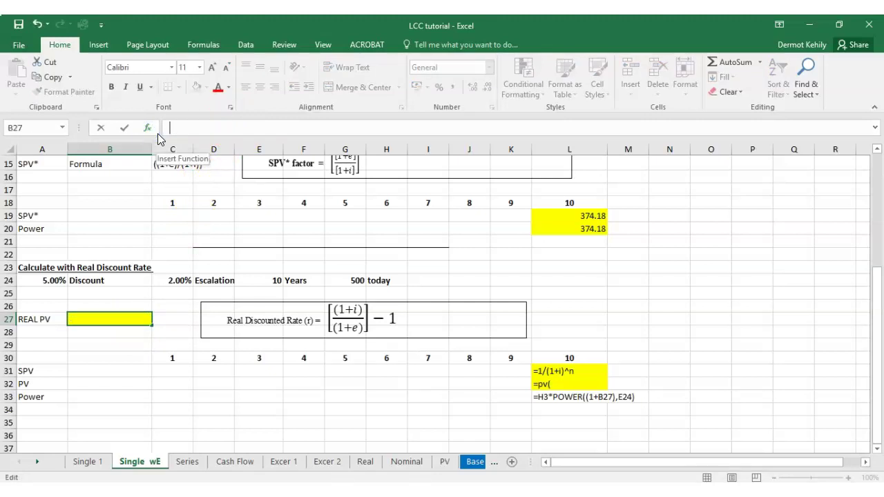
text(=(1+)
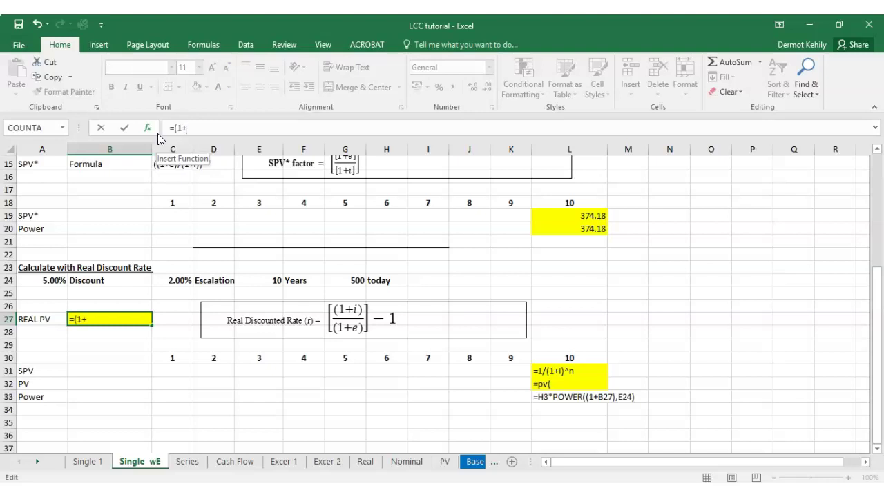
click(48, 278)
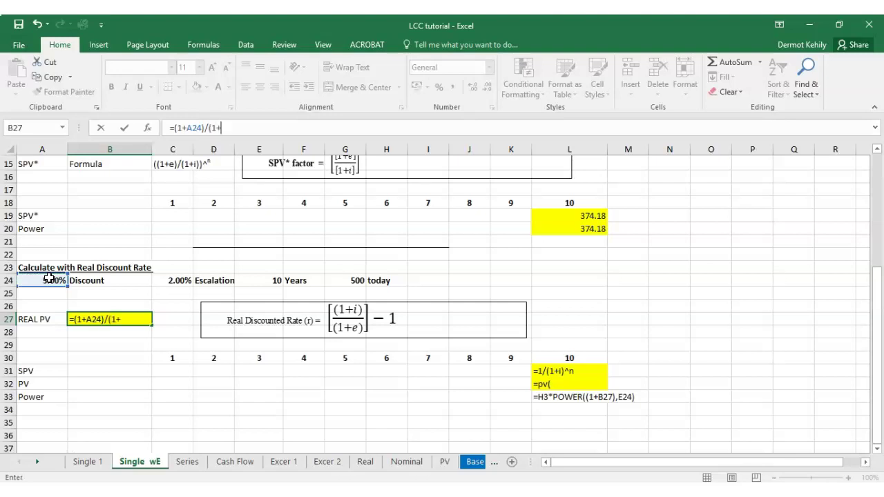
click(186, 280)
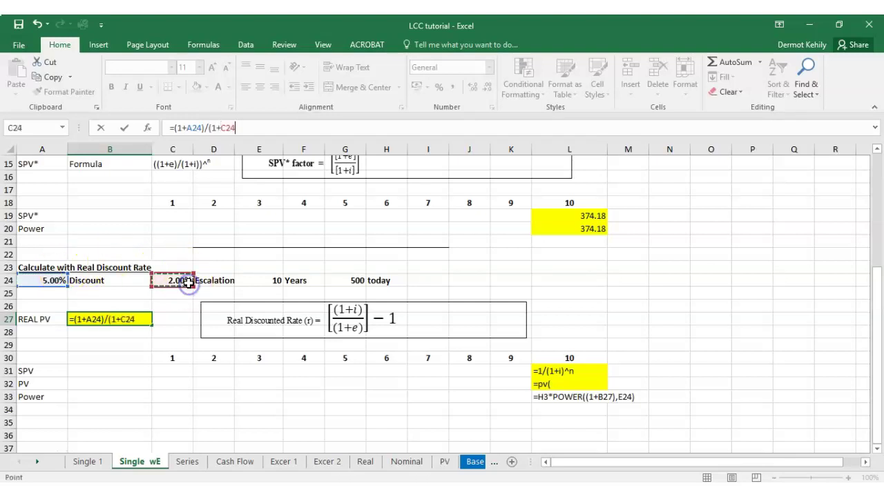
text()/)
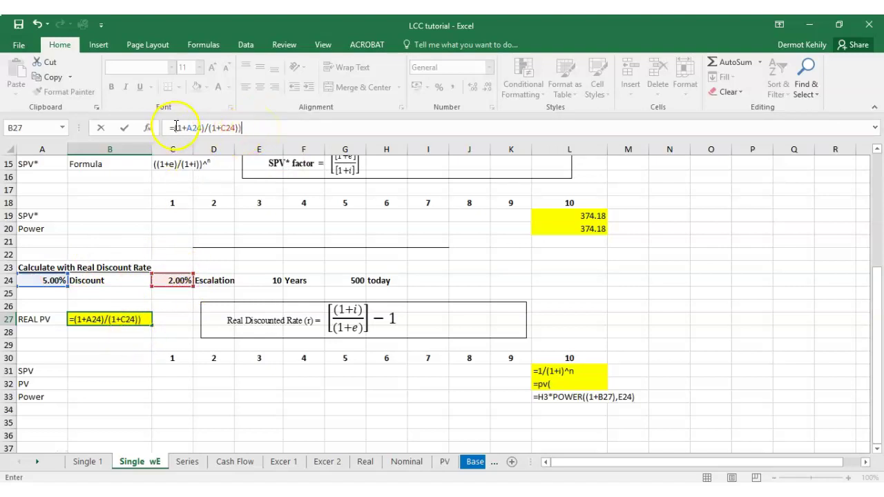
text(()
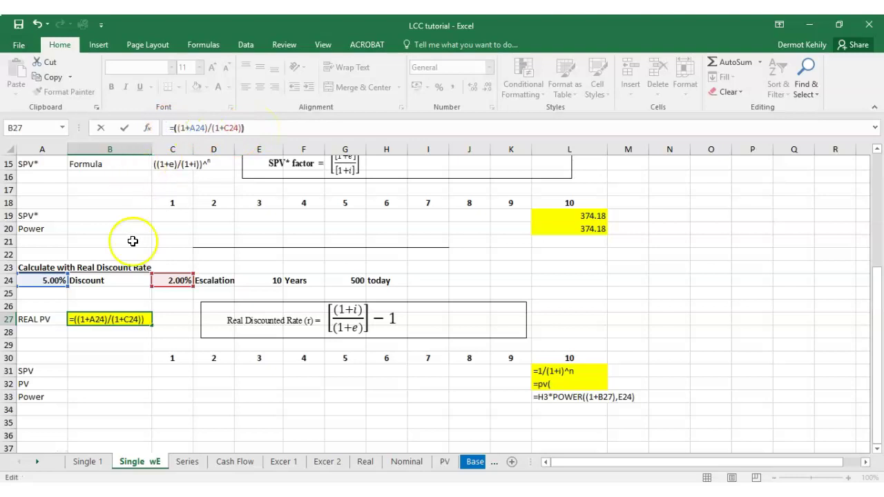
click(267, 128)
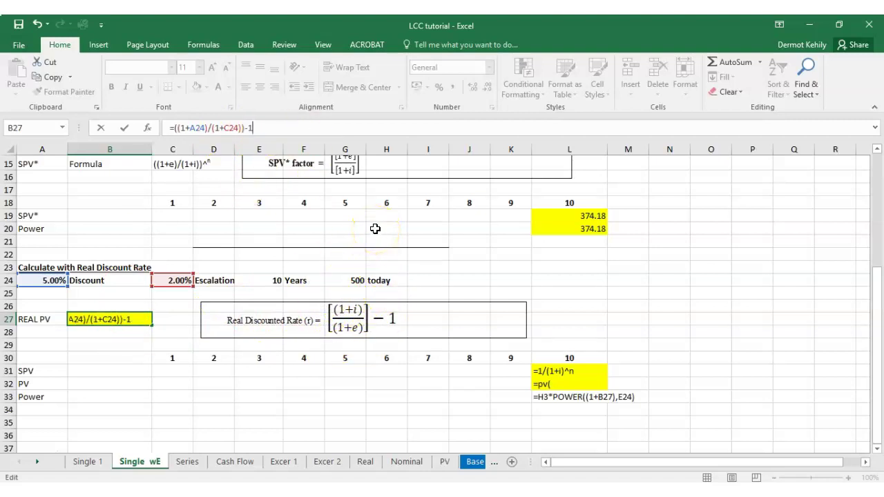
key(Return)
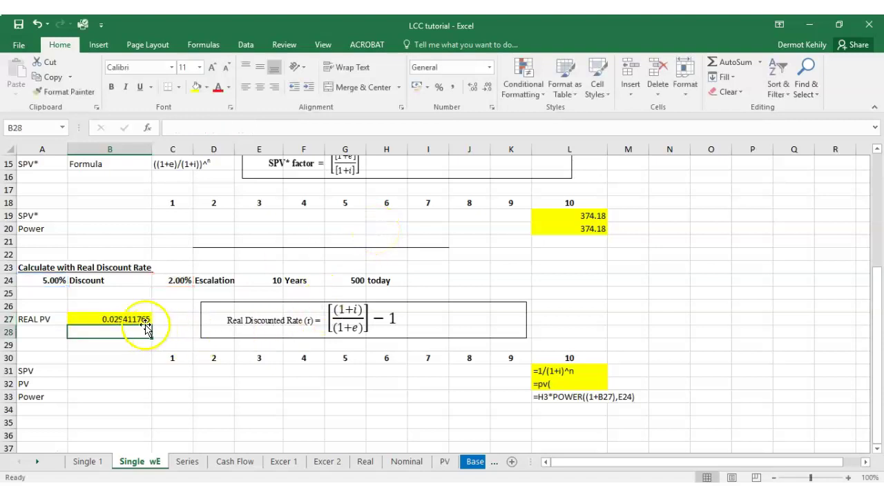
Step: Format the real discount rate in B27 as a percentage with two decimal places
click(123, 319)
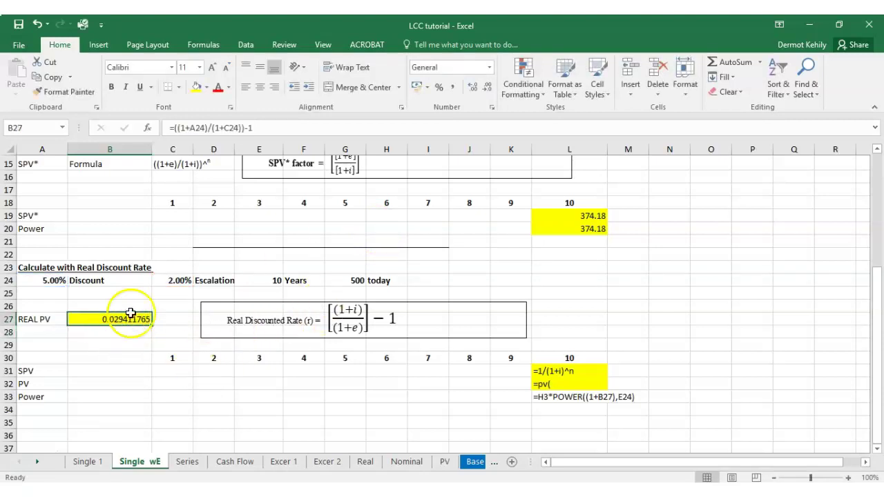
click(438, 87)
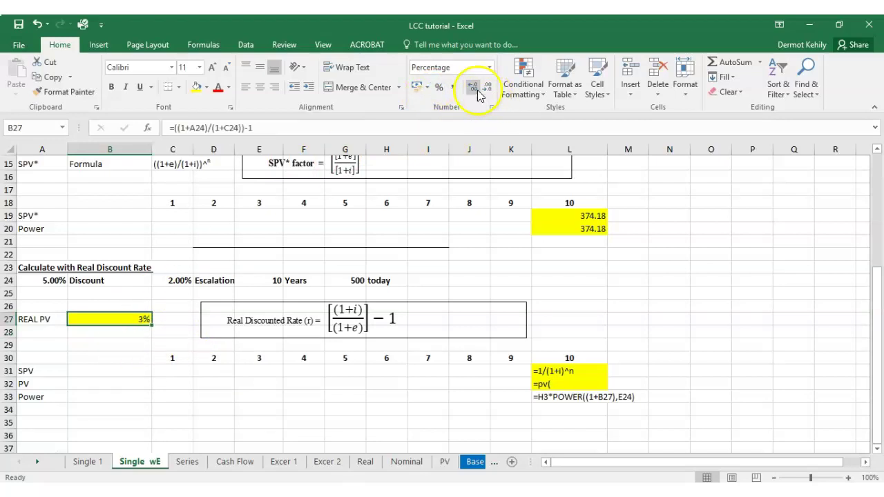
click(266, 392)
click(131, 320)
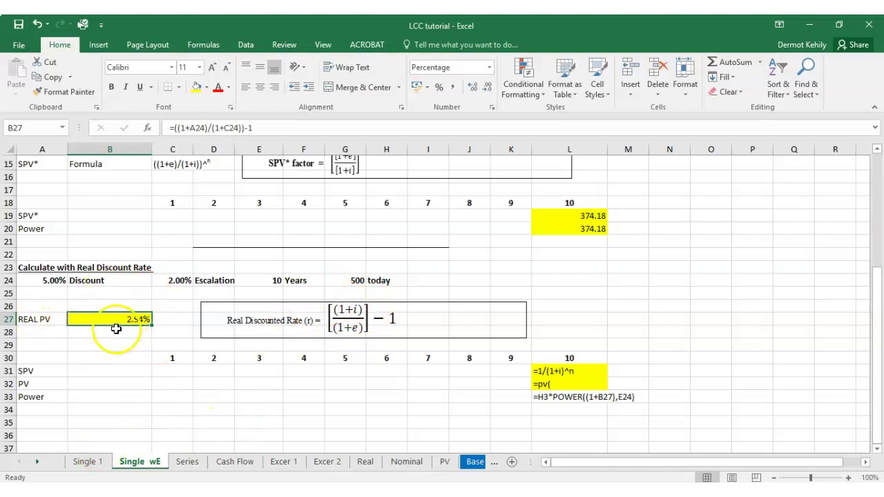
Step: Review the discount rate and the SPV, Power and PV calculations on the Single 1 sheet, then return to Single wE
click(91, 461)
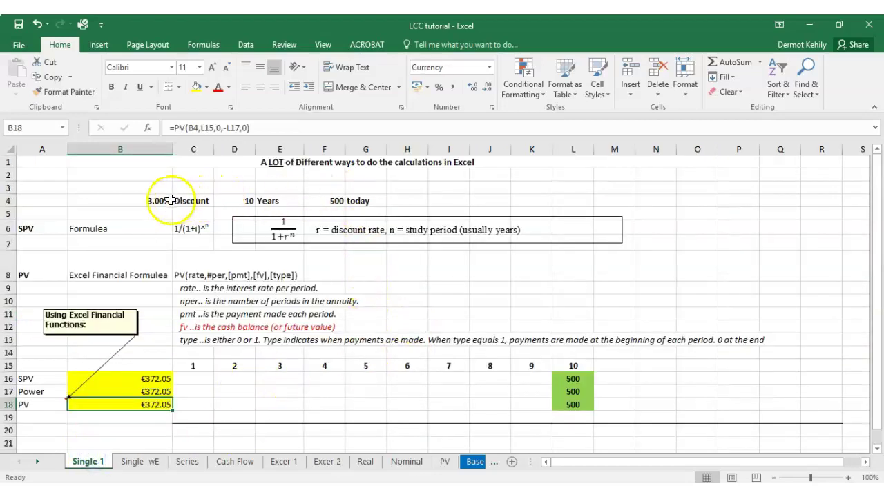
scroll(566, 377, down, 4)
scroll(567, 378, up, 2)
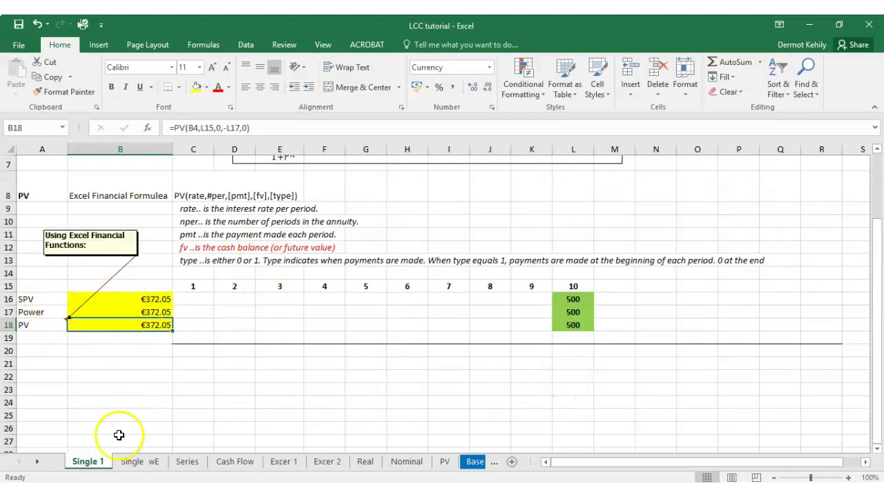
scroll(175, 262, up, 1)
scroll(175, 262, up, 2)
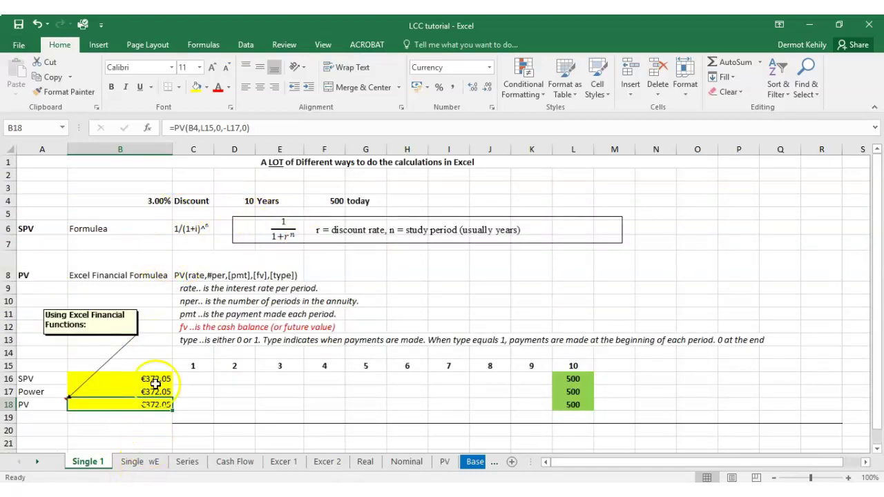
click(138, 461)
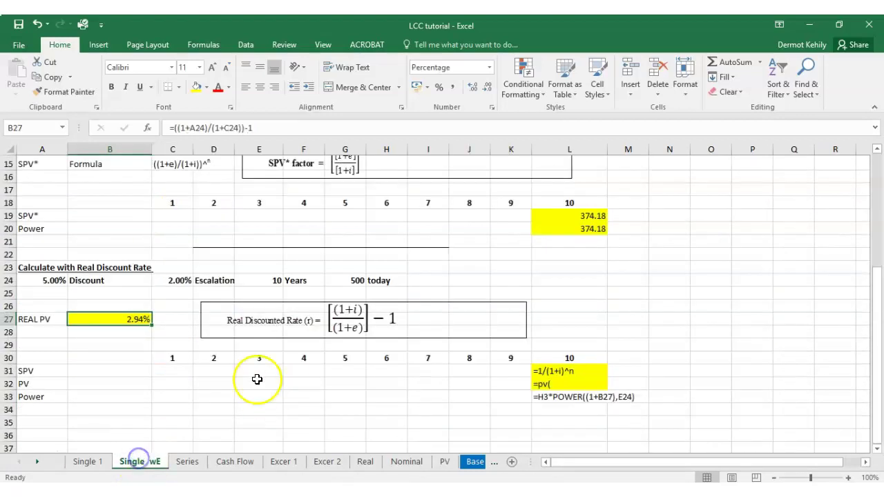
Step: Enter the SPV factor formula =1/(1+B27)^E24 in L31, following the SPV formula shown on the Single 1 sheet
click(545, 372)
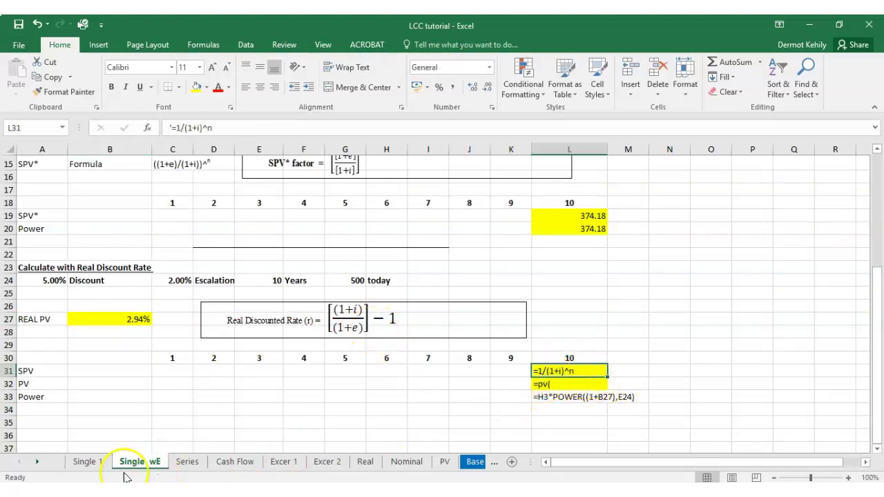
click(82, 461)
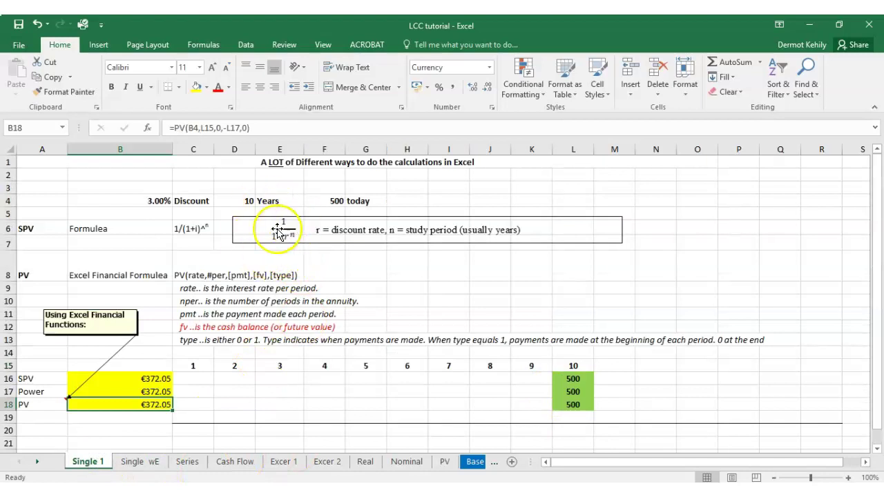
click(157, 461)
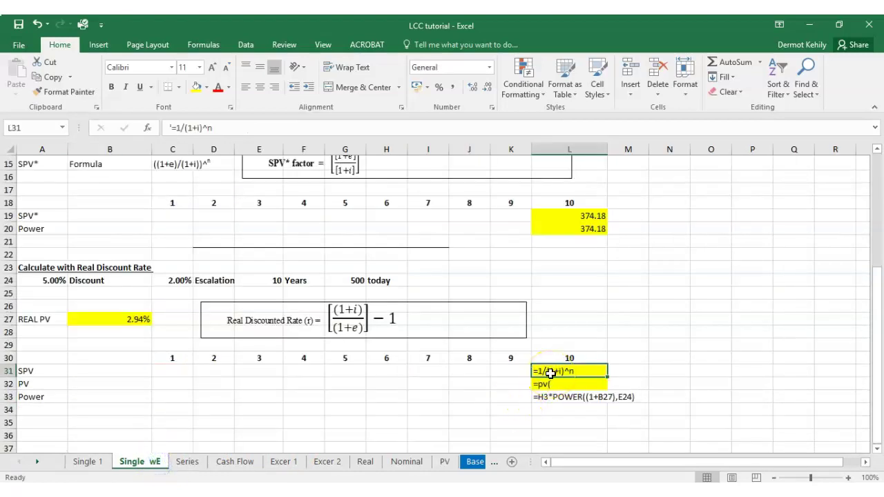
text(=)
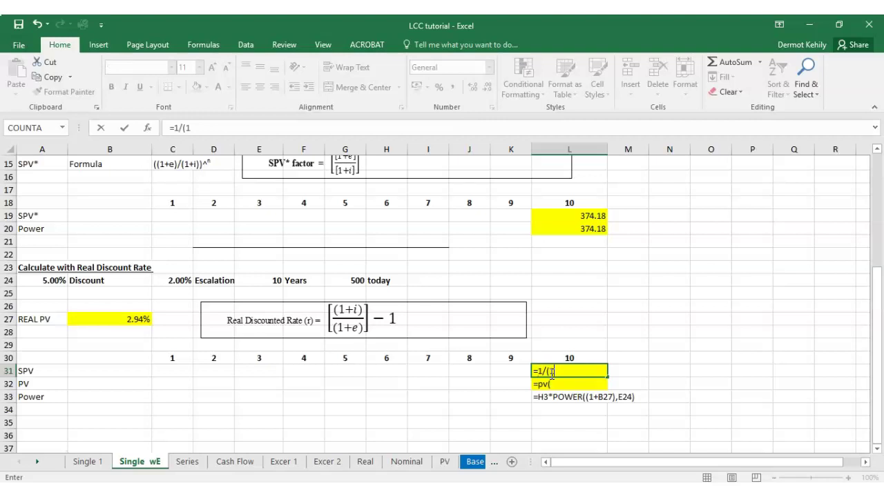
click(145, 318)
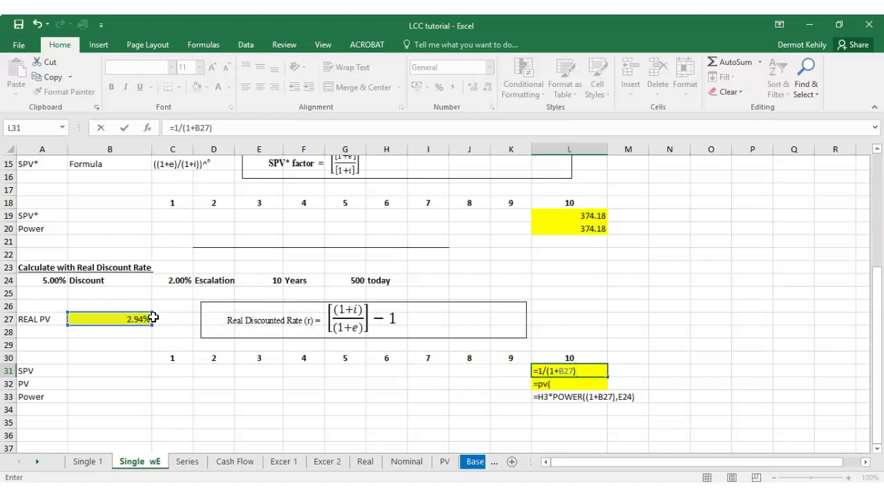
click(273, 280)
key(Return)
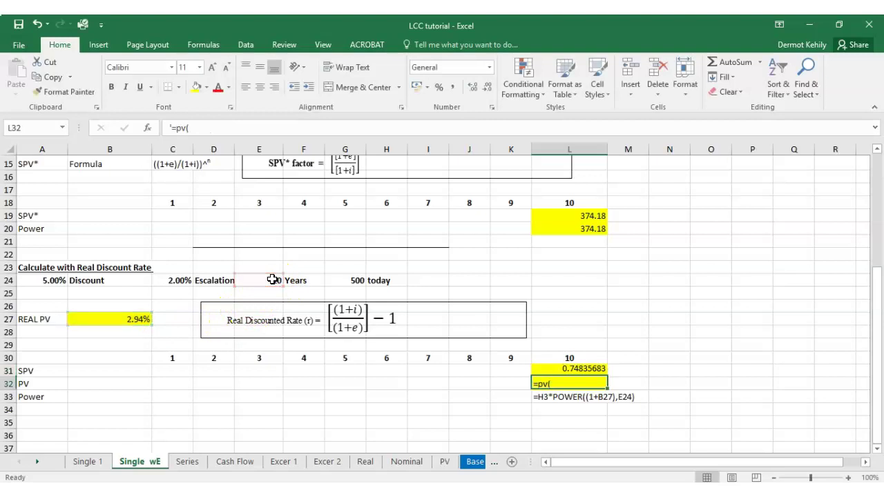
Step: Extend the SPV formula in L31 to =(1/(1+B27)^E24)*G24 and format the cell with two decimal places
click(573, 371)
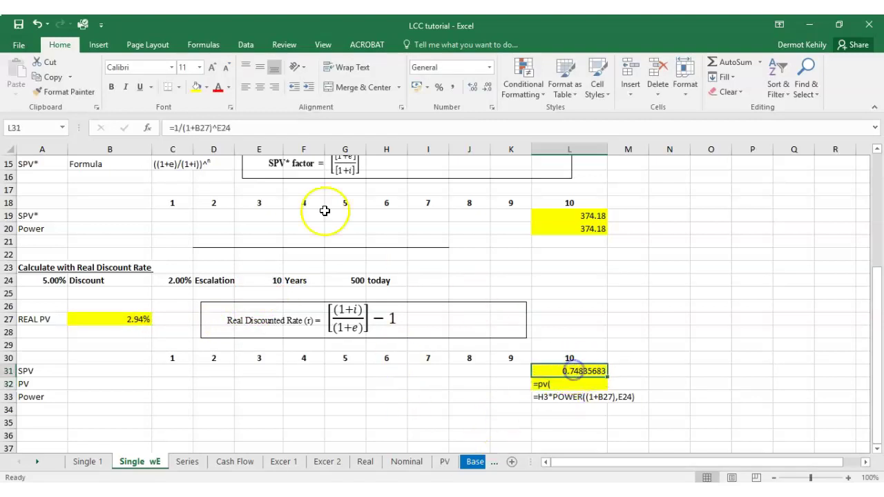
click(236, 128)
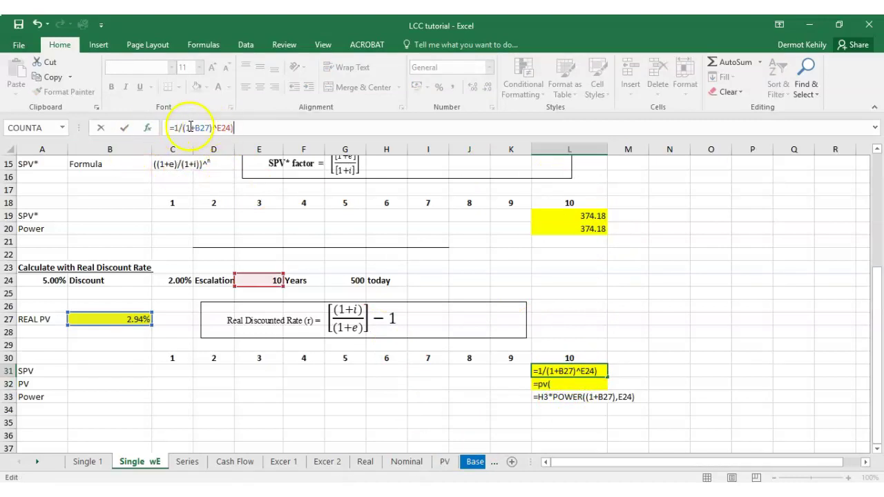
text(()
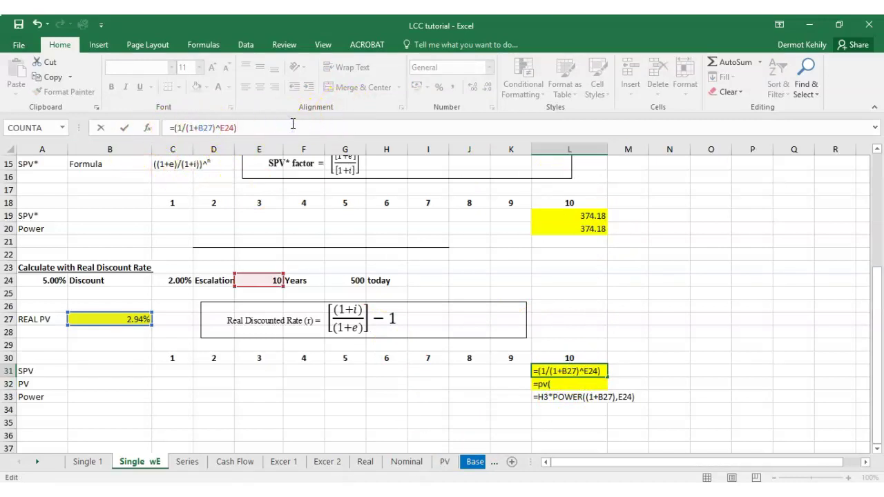
text(*)
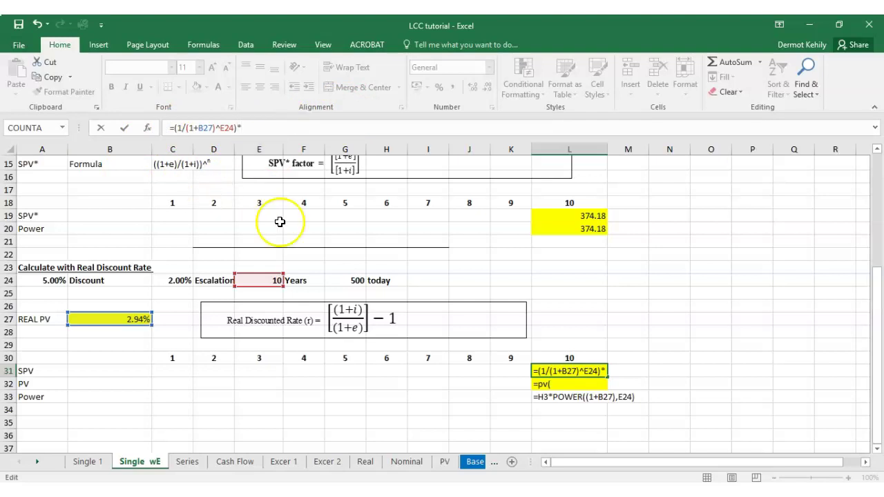
click(353, 279)
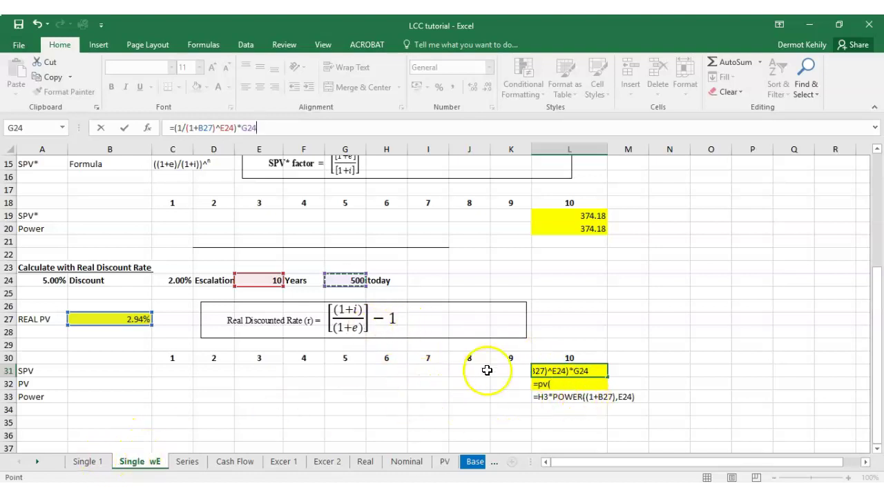
key(Return)
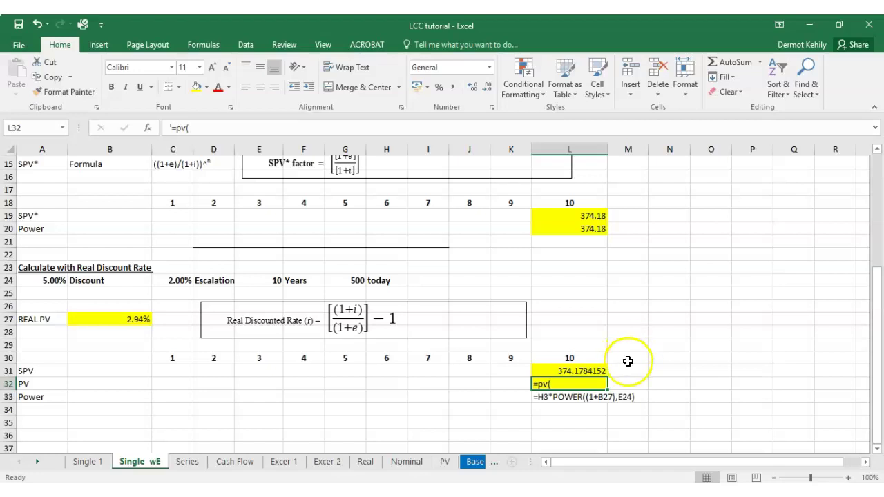
click(586, 372)
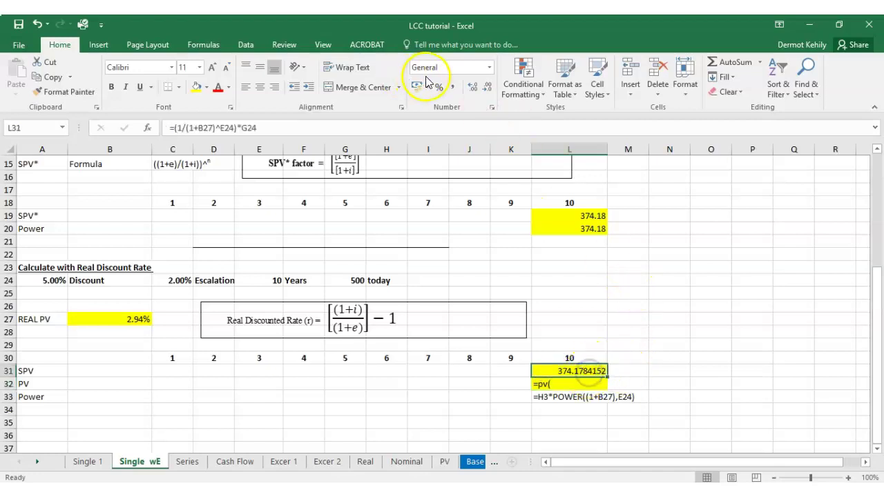
click(482, 89)
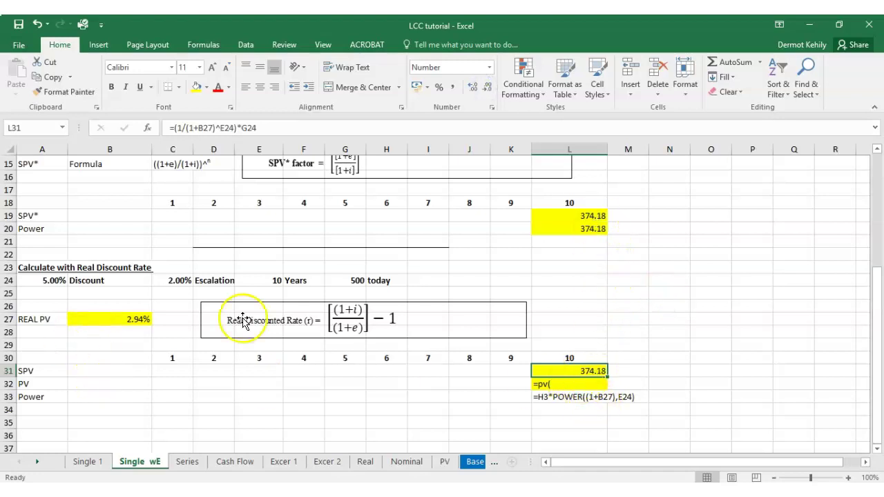
Step: Replace the formula text in L32 with the present value formula =PV(B27,E24,0,G24,0)
click(594, 386)
click(584, 434)
click(560, 381)
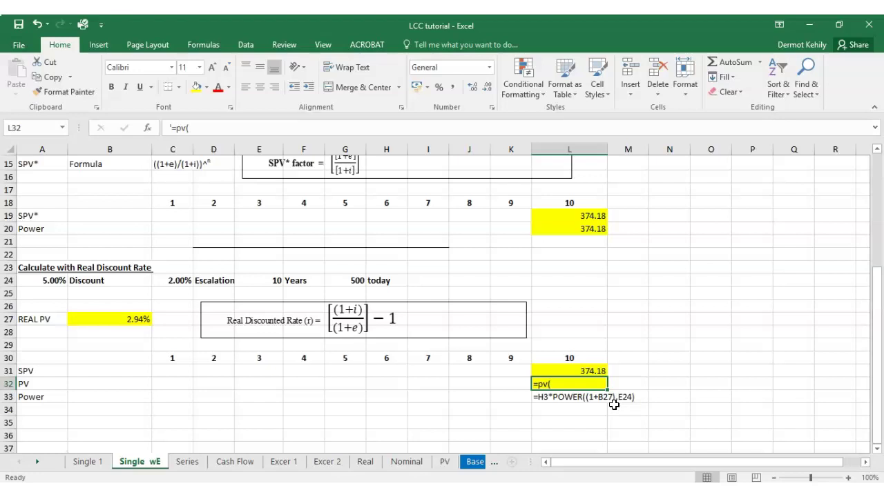
key(BackSpace)
text(=)
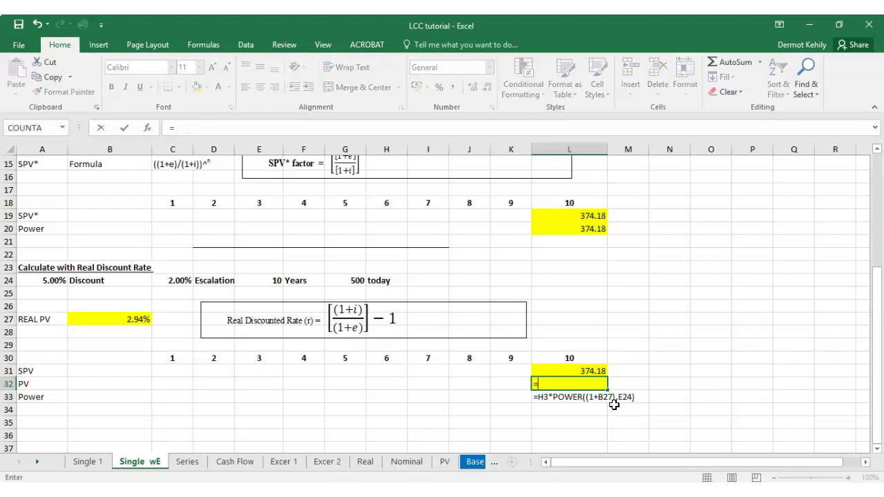
text(pv)
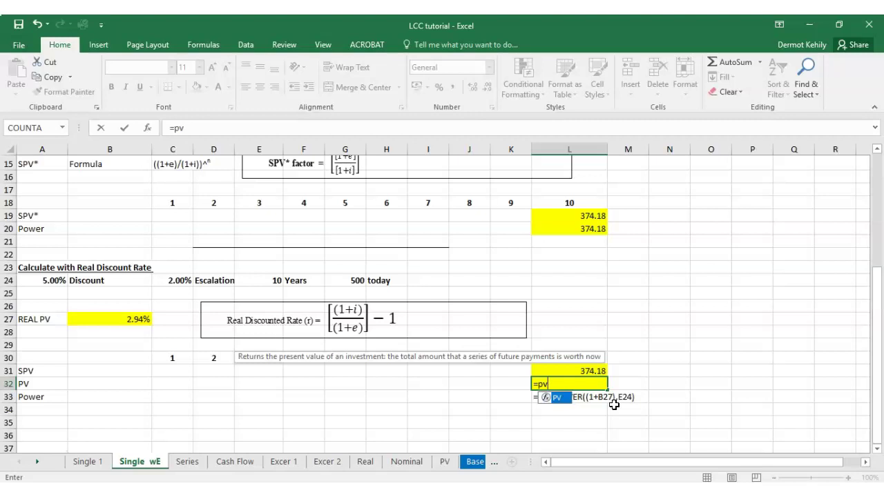
text(()
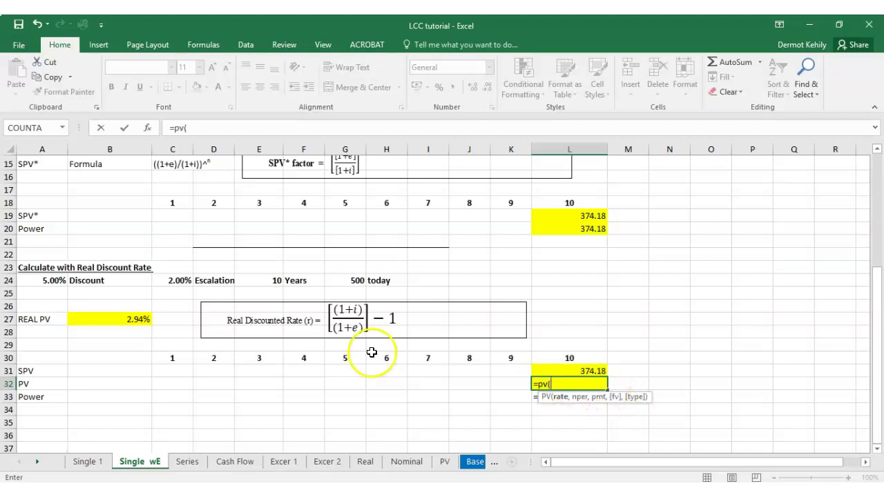
click(141, 321)
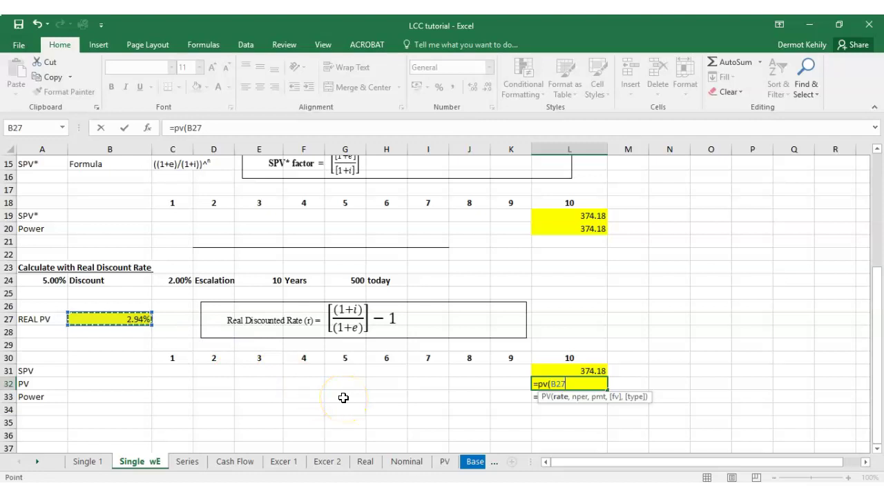
text(,)
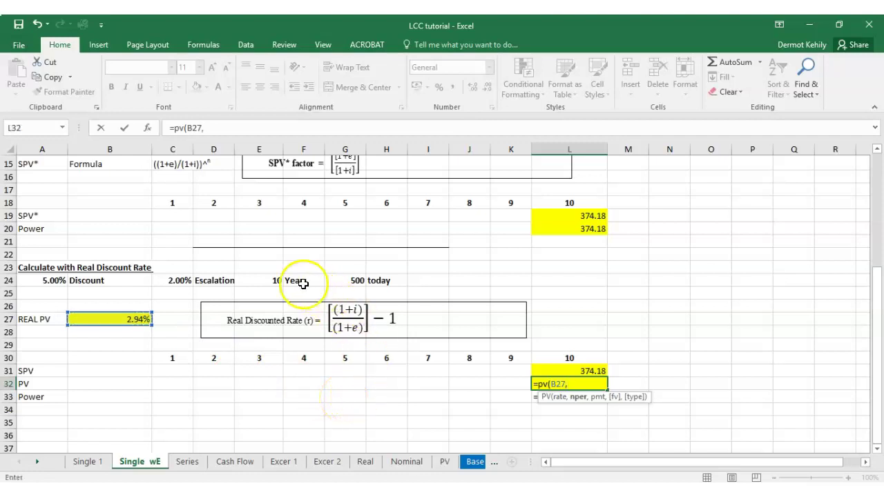
click(275, 281)
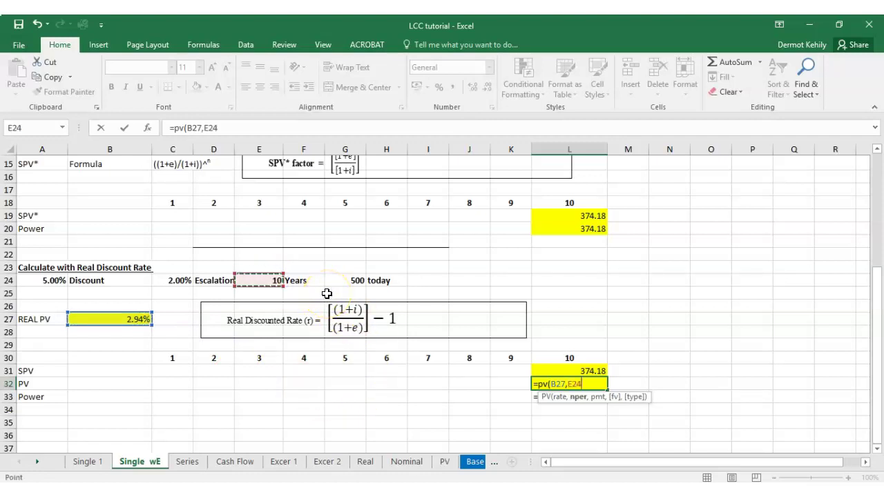
text(,0,)
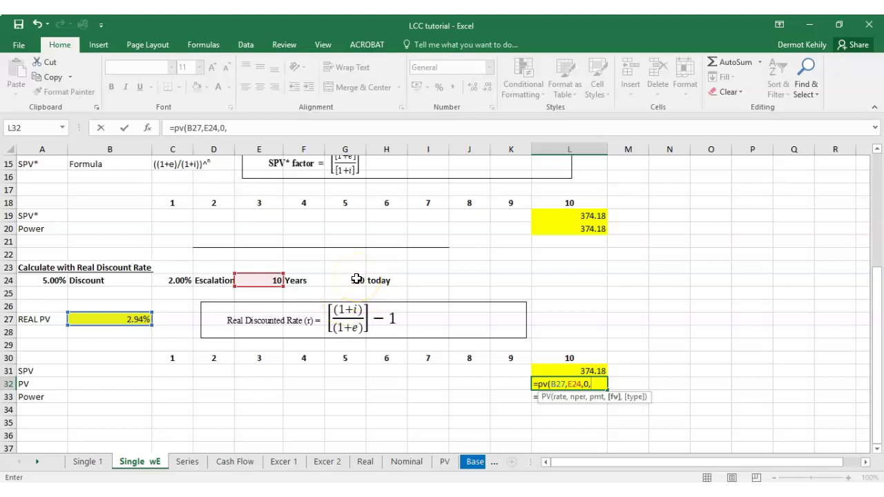
click(357, 278)
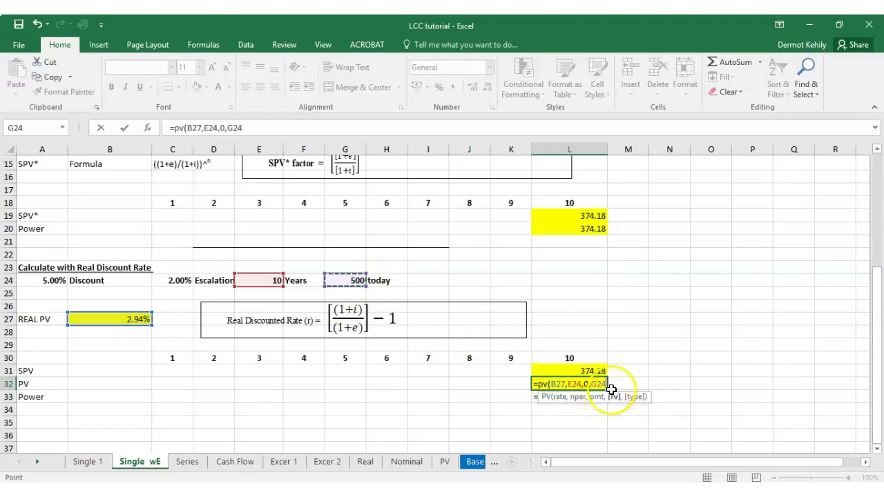
text(,)
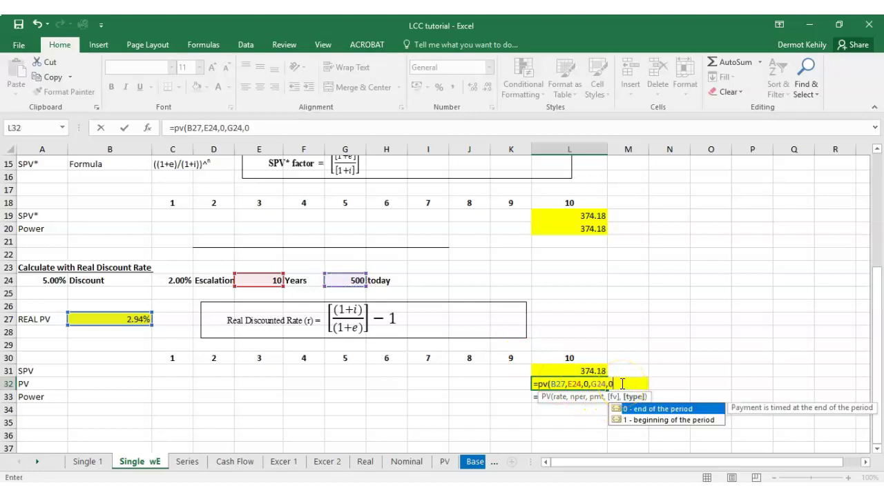
text(0))
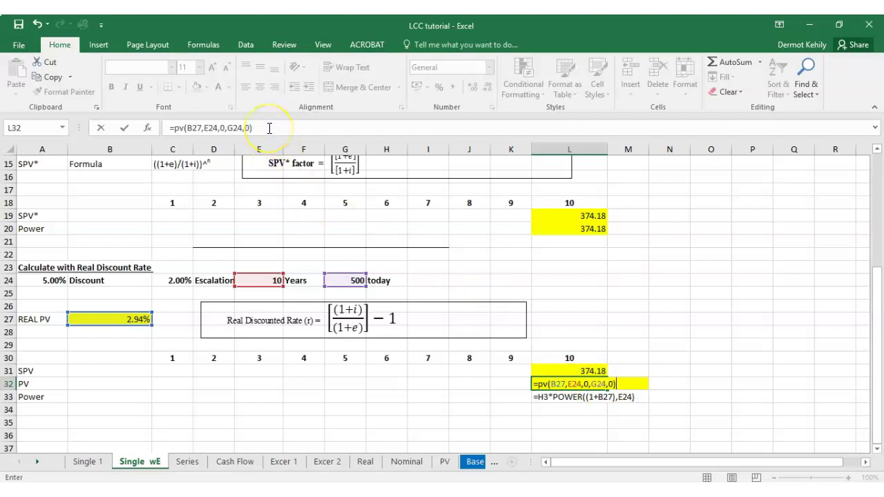
key(Return)
Step: Make the future value argument in L32 negative, so the formula is =PV(B27,E24,0,-G24,0)
click(587, 383)
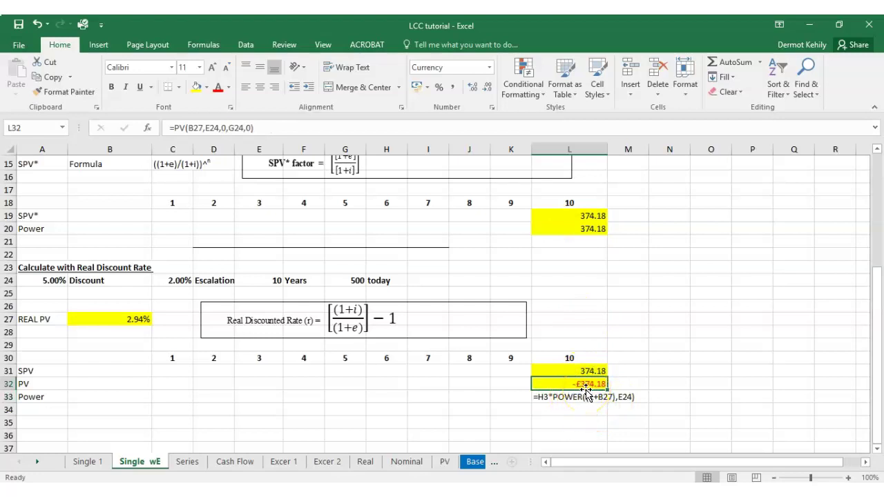
click(230, 129)
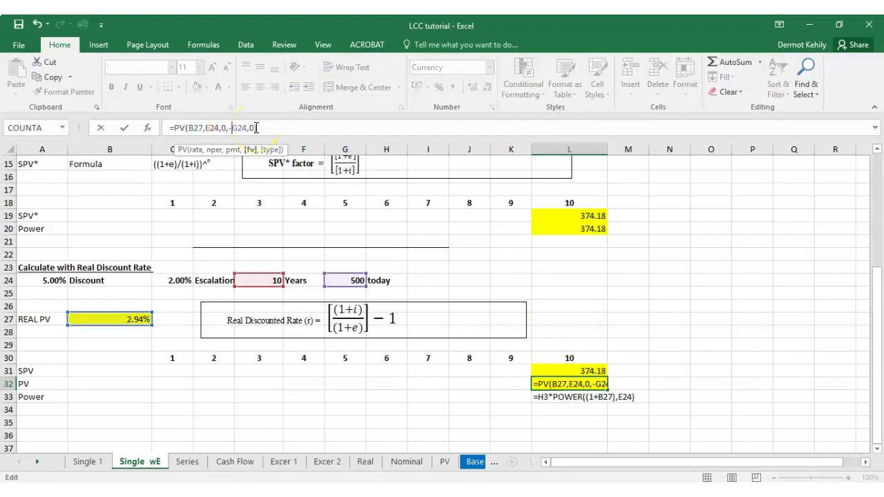
key(Return)
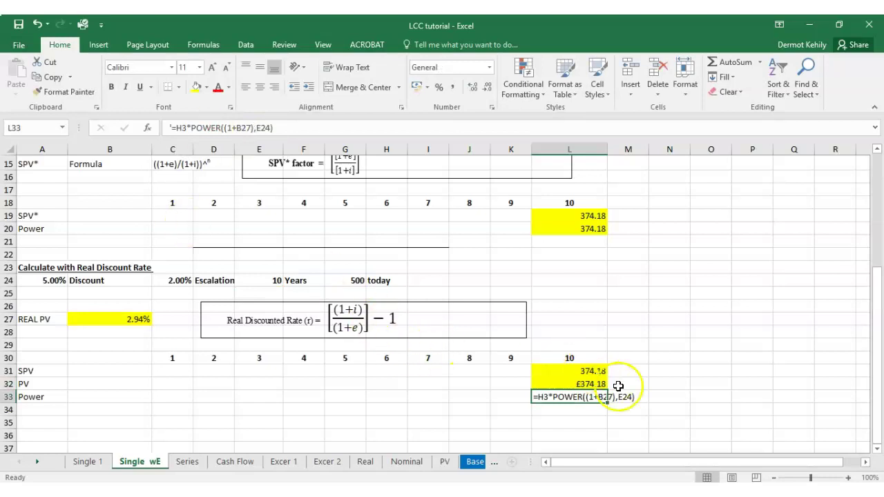
Step: Compare the PV formula in L32 with the PV formula in B18 on the Single 1 sheet, then return to Single wE
click(593, 382)
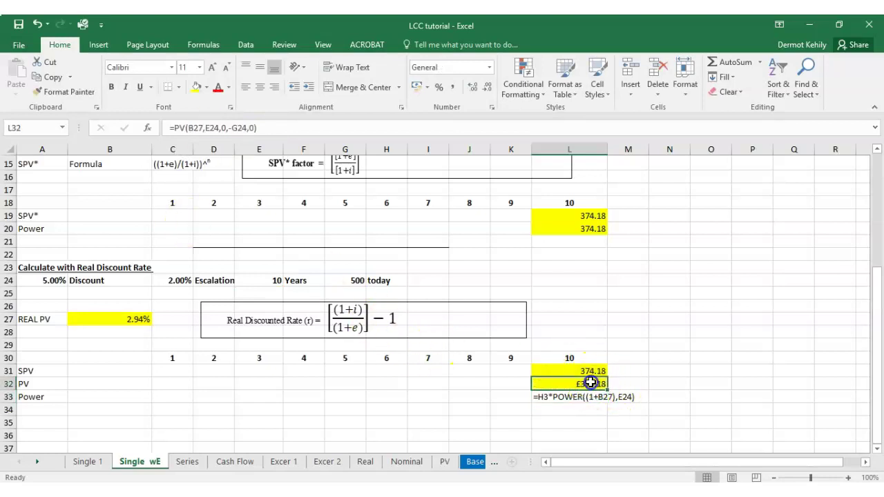
click(211, 128)
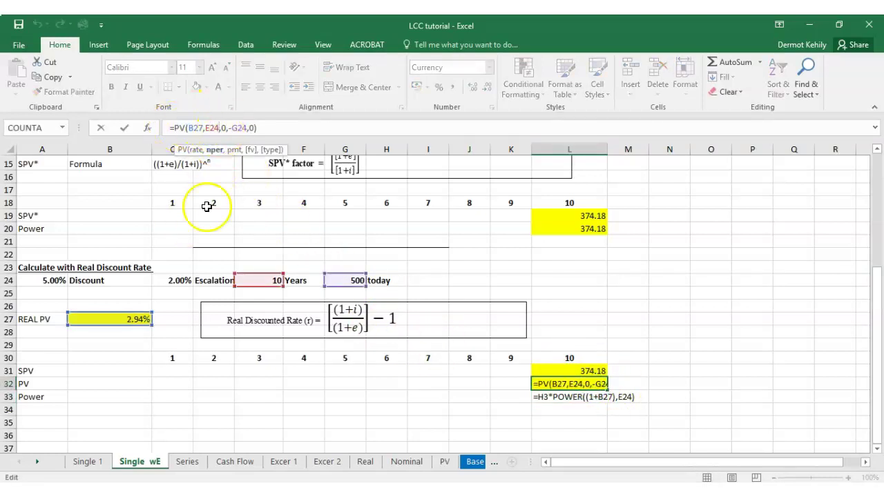
click(89, 464)
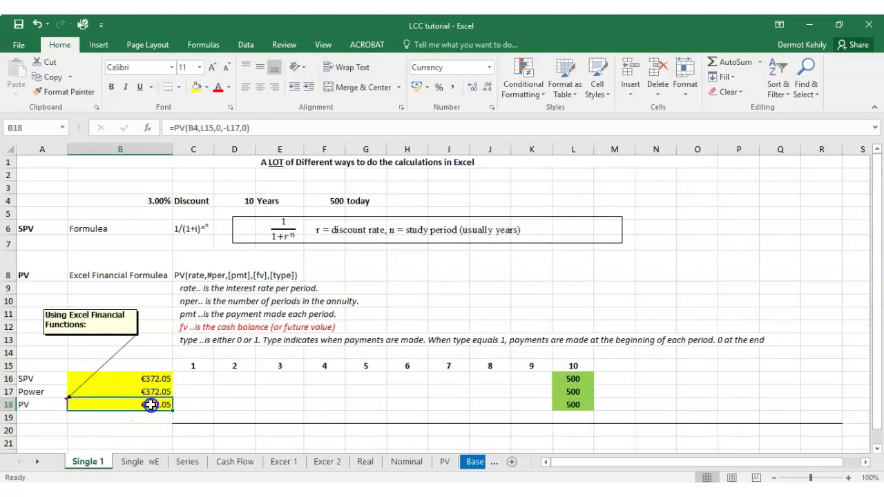
double_click(151, 405)
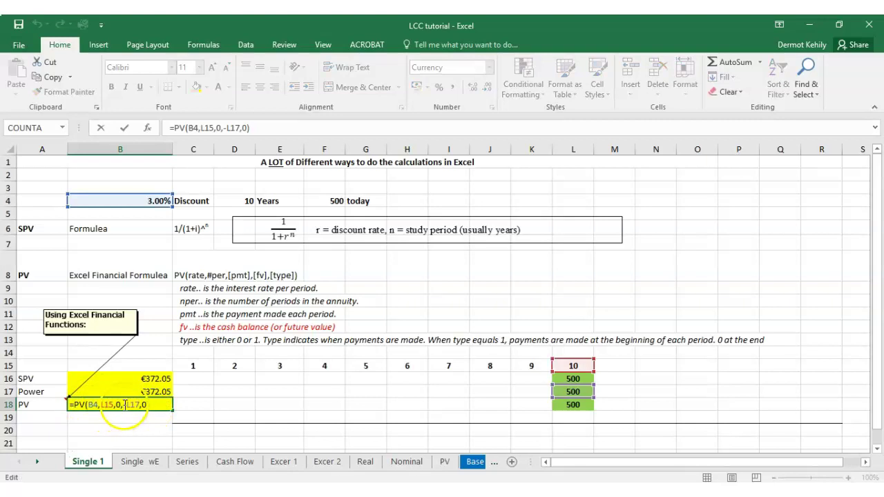
click(138, 462)
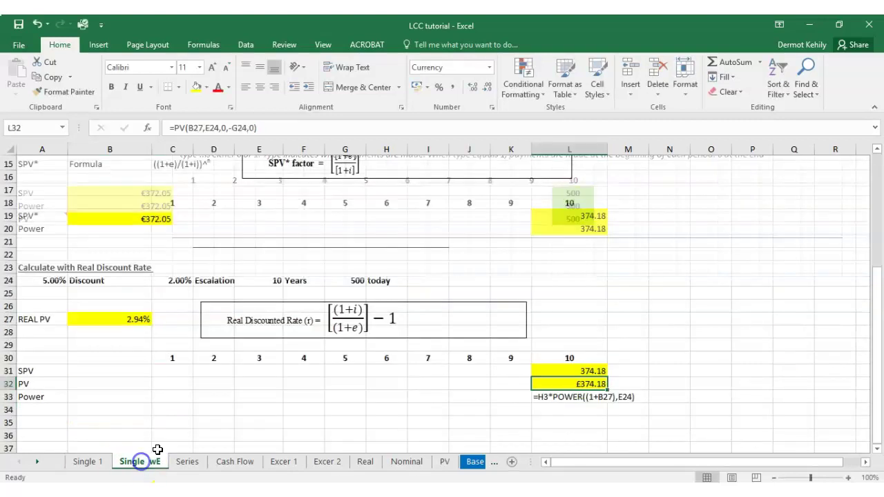
double_click(591, 384)
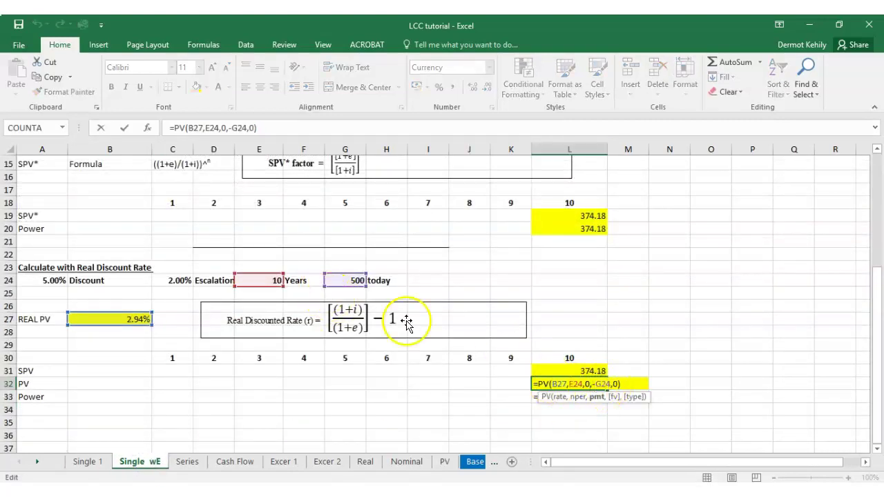
key(Return)
Step: Copy the number formatting of the SPV result in L31 onto the PV result in L32
click(587, 371)
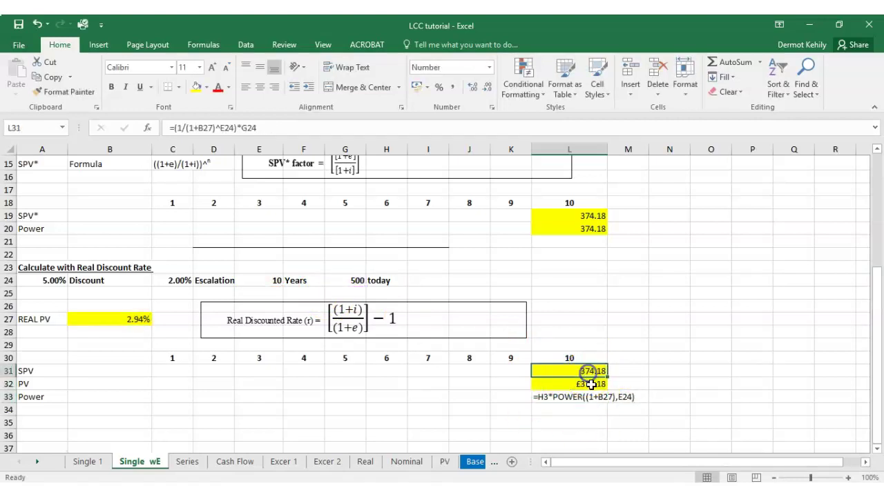
click(67, 91)
click(587, 383)
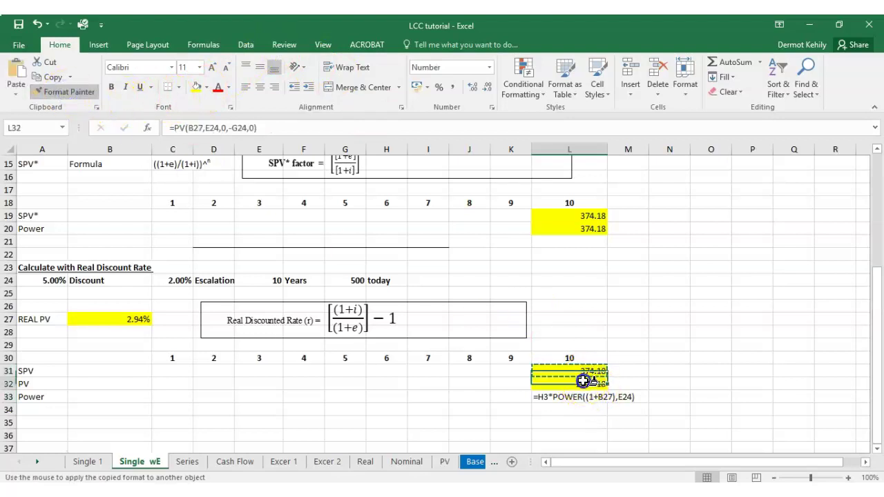
click(637, 375)
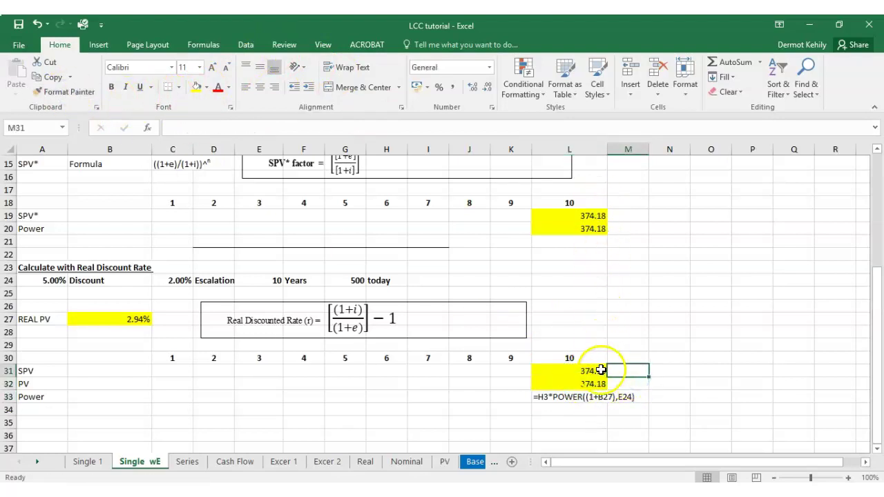
Step: Replace the formula text in L33 with a POWER formula that raises 1+B27 to the negative number of years in E24
scroll(574, 276, up, 2)
scroll(574, 270, down, 3)
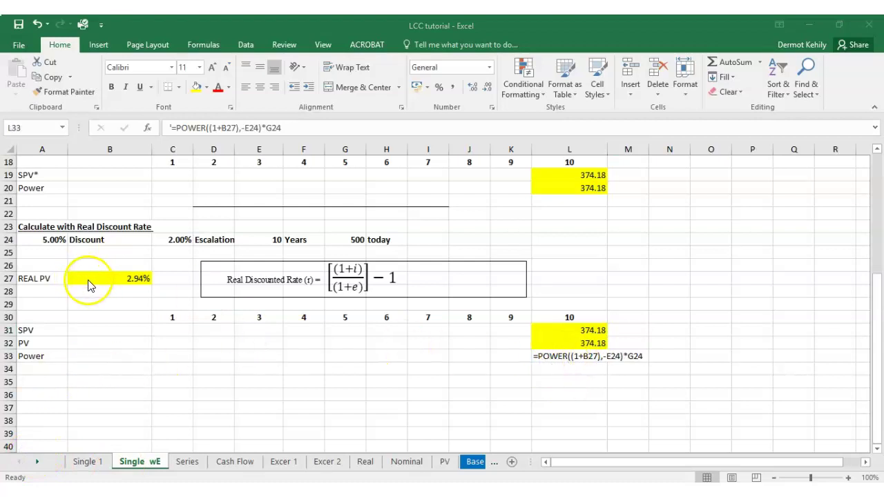
click(587, 357)
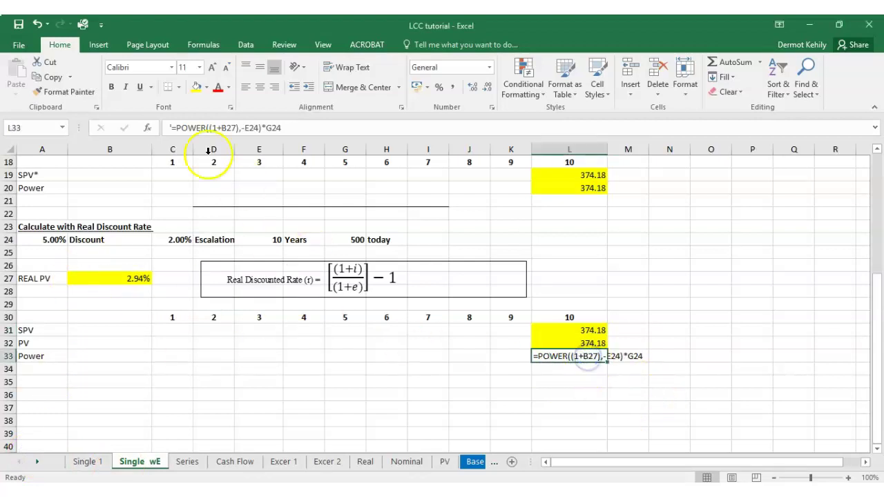
drag(282, 129, 151, 133)
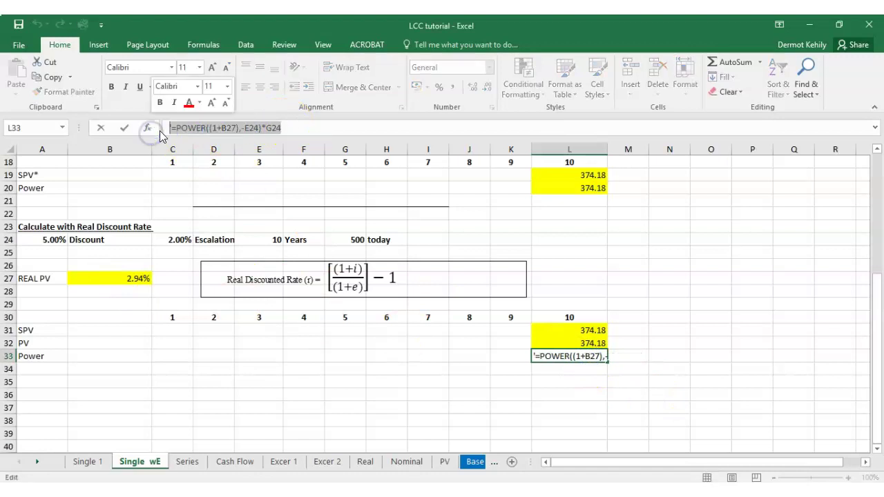
key(BackSpace)
text(=poer)
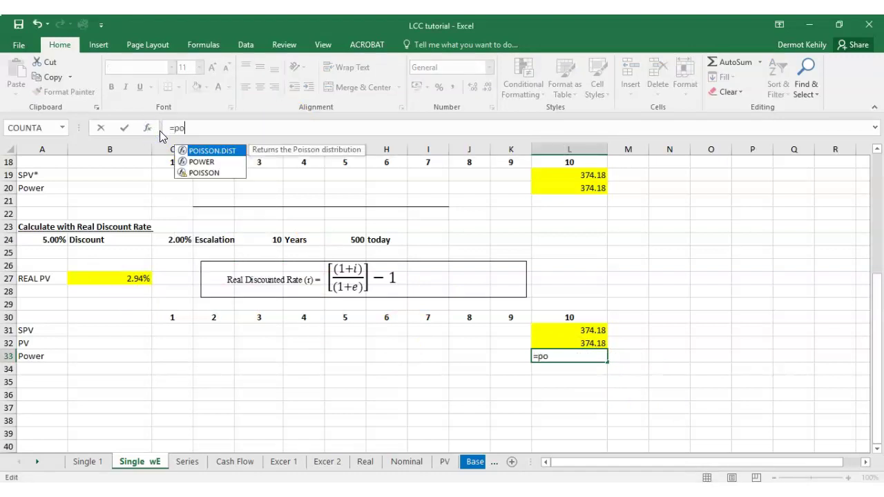
key(BackSpace)
key(BackSpace)
text(wer)
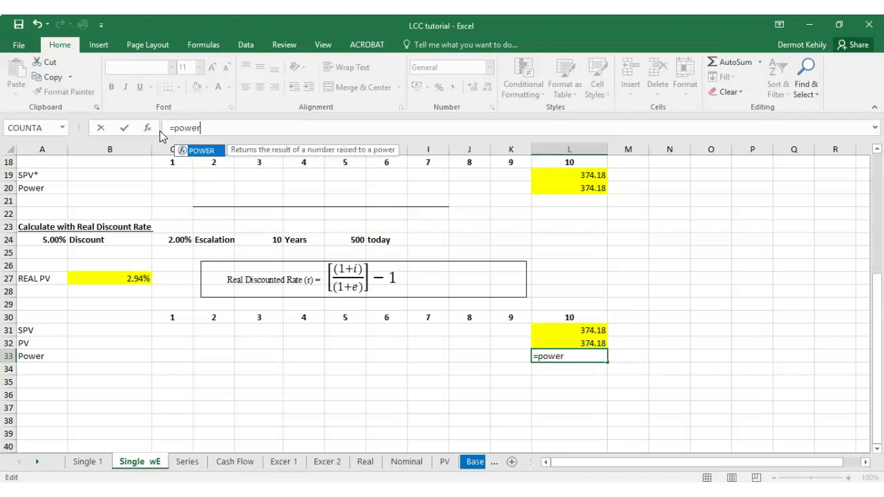
text((1+)
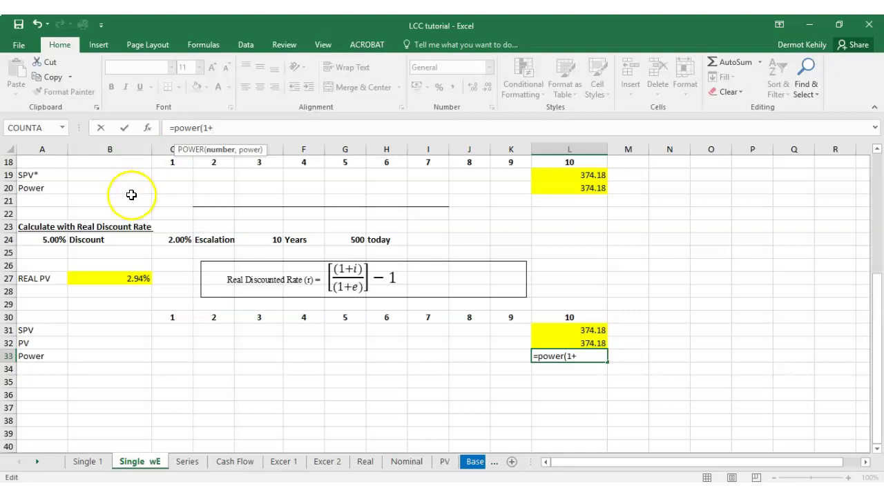
click(138, 278)
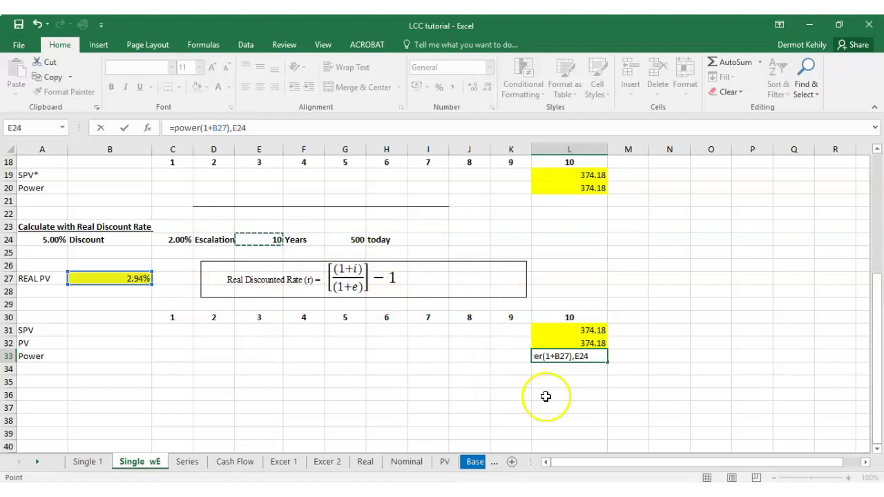
click(574, 357)
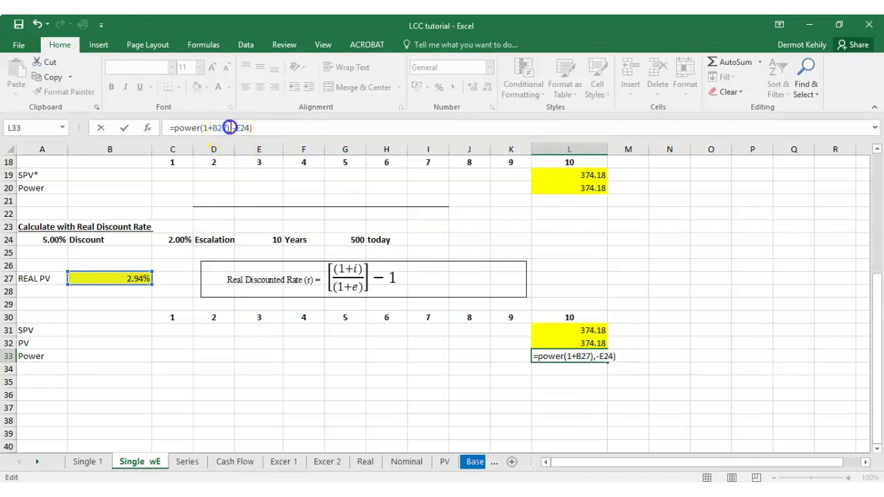
Step: Remove the extra bracket after B27 in L33 and multiply by G24, so the formula is =POWER(1+B27,-E24)*G24
key(BackSpace)
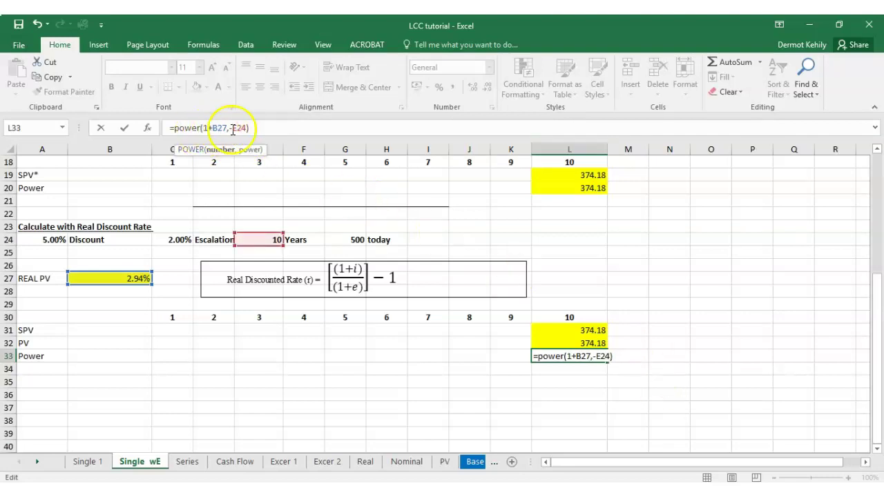
click(273, 125)
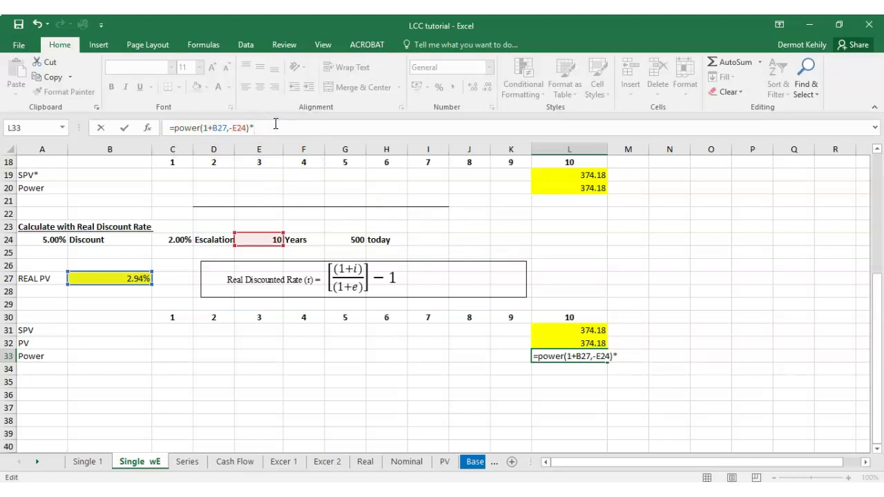
click(360, 241)
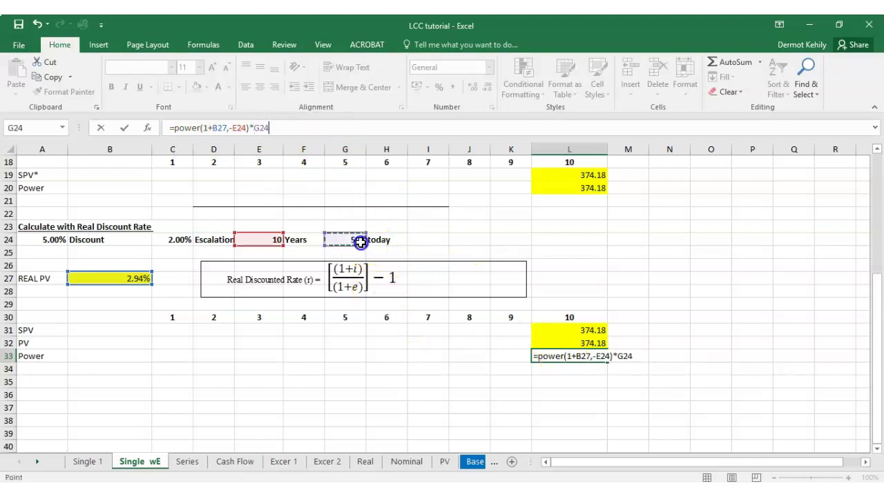
key(Return)
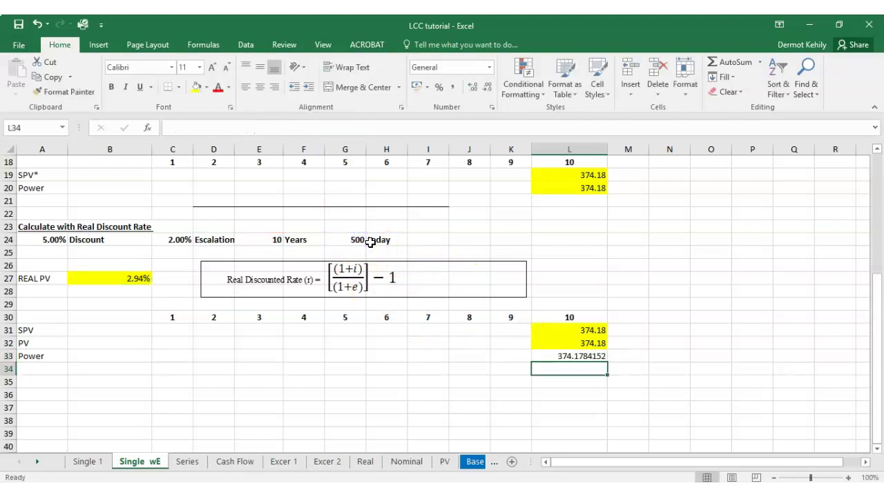
Step: Format the Power result in L33 with two decimal places and a yellow fill
click(599, 356)
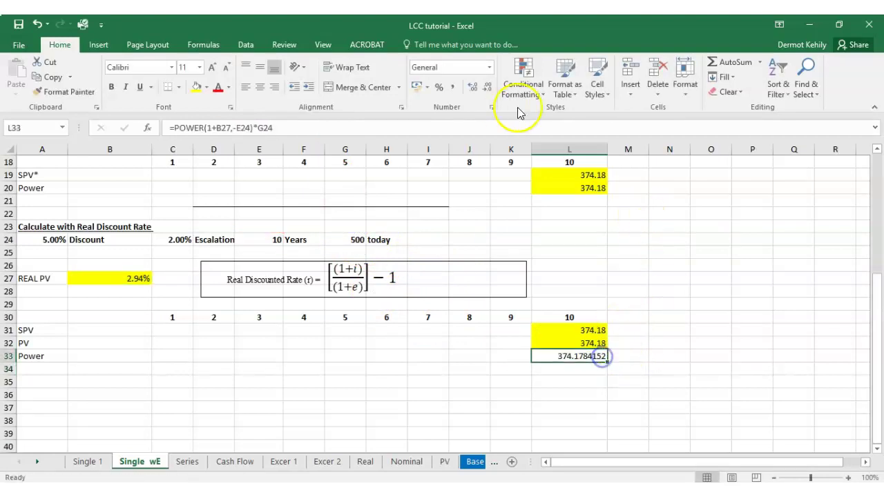
click(487, 88)
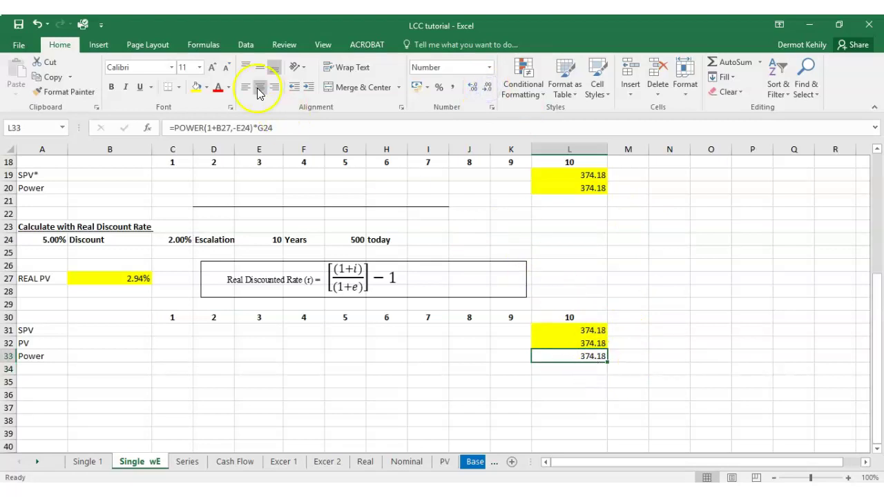
click(197, 87)
click(635, 332)
Step: Review the SPV, PV and Power formulas in L31 to L33 and the real discount rate formula in B27
click(595, 332)
click(593, 344)
click(594, 356)
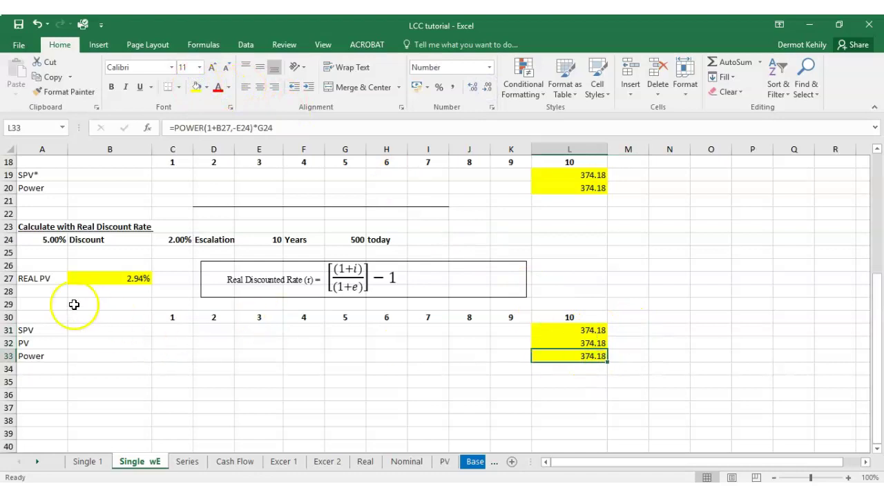
click(146, 280)
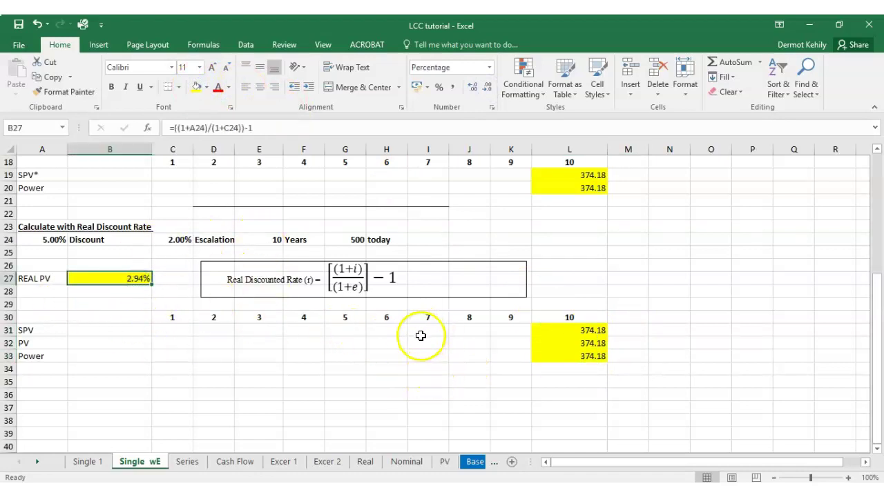
Step: Compare the two-stage, one-stage and real discount rate sections on Single wE with the calculations on the Single 1 sheet
click(87, 463)
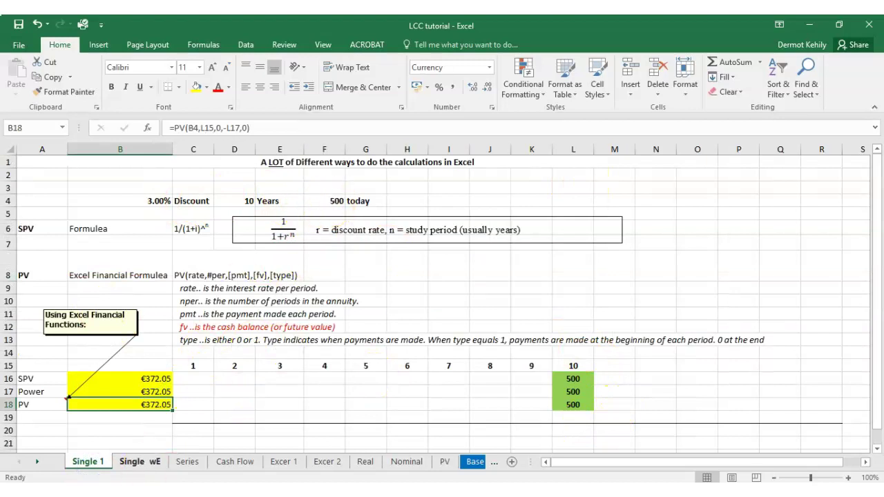
click(136, 461)
scroll(606, 282, up, 4)
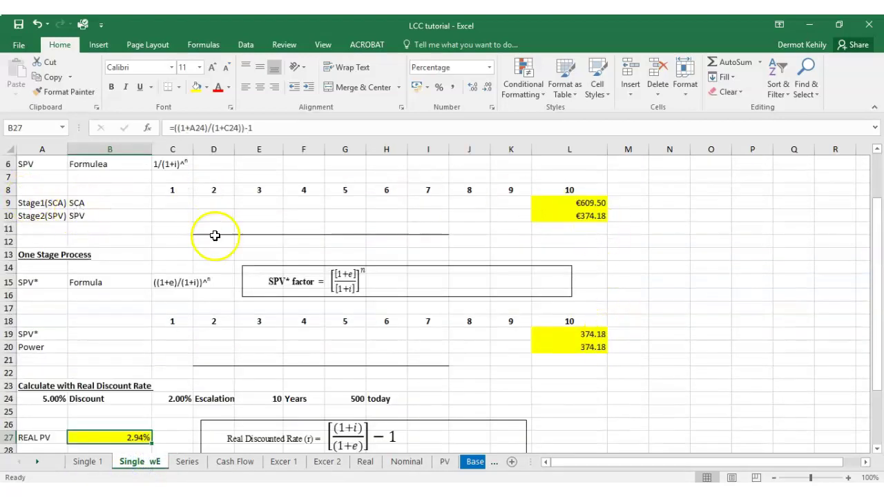
scroll(181, 203, up, 2)
scroll(310, 359, down, 4)
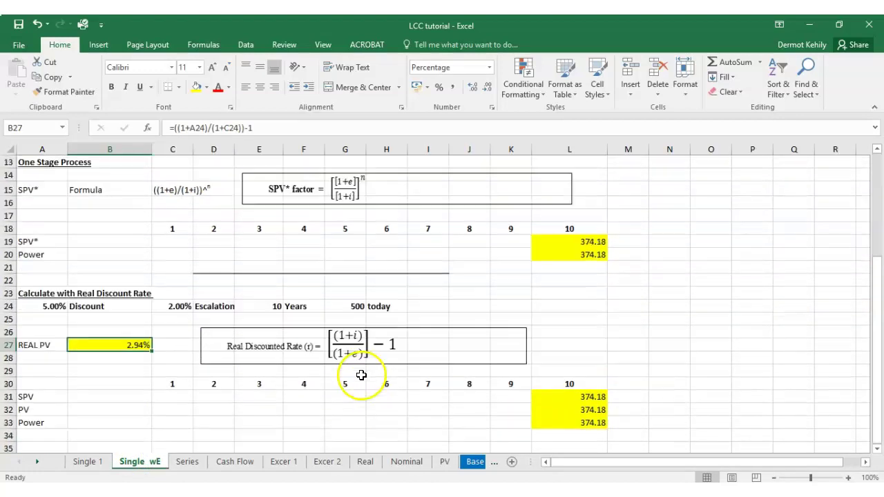
scroll(269, 355, up, 3)
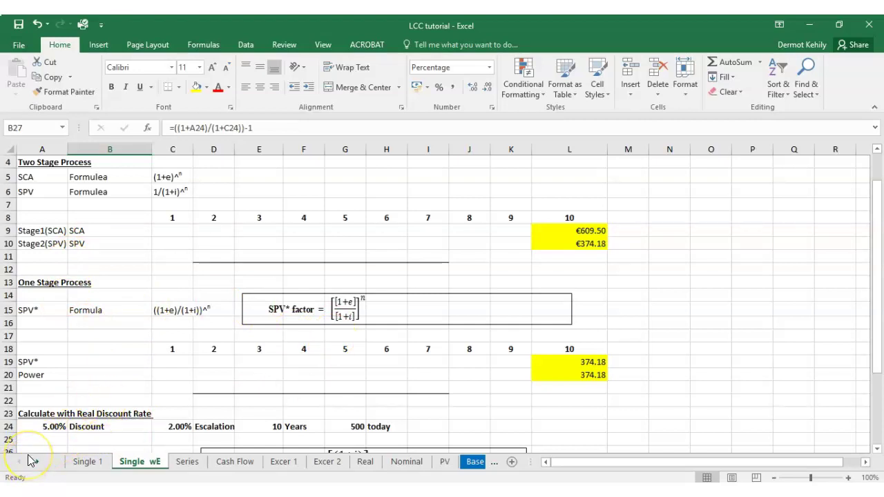
click(82, 462)
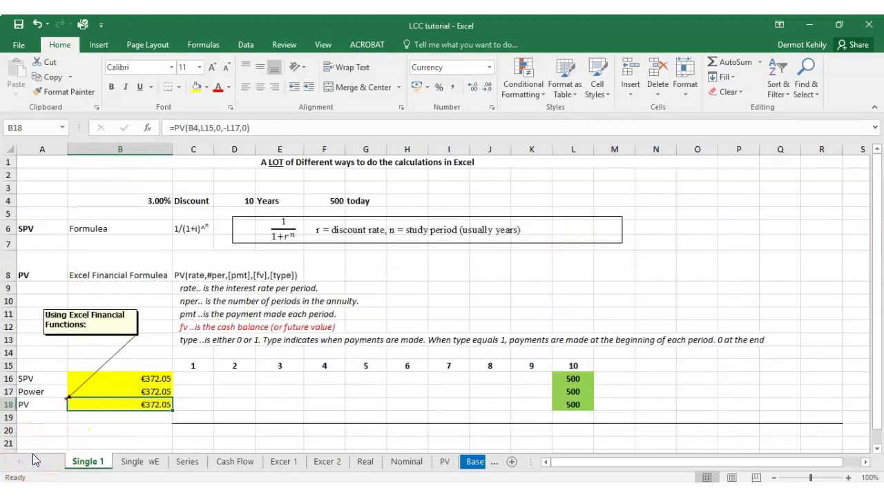